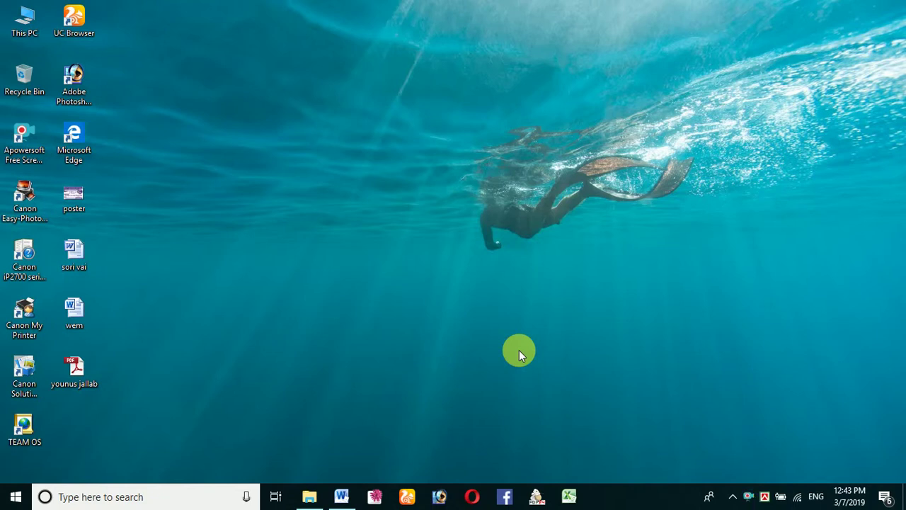
# - Restore the Word window holding the Bengali application letter from the taskbar
pyautogui.click(346, 495)
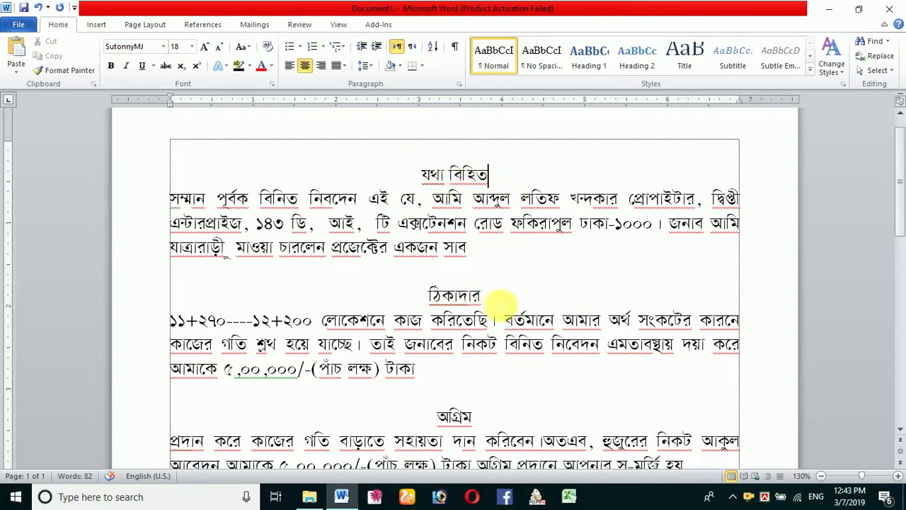
# - Make যথা বিহিত a centred Heading 1 in the SutonnyMJ font
pyautogui.scroll(-2, 507, 297)
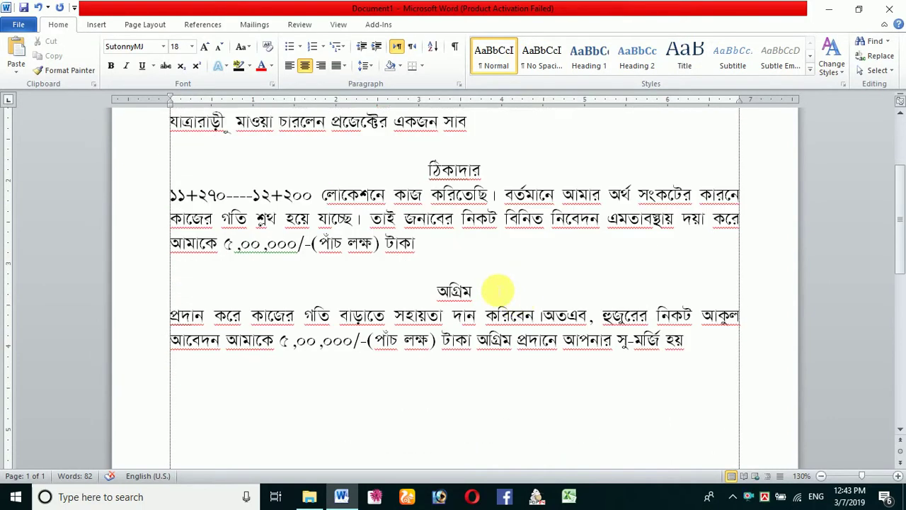
pyautogui.scroll(3, 504, 284)
pyautogui.scroll(-3, 504, 276)
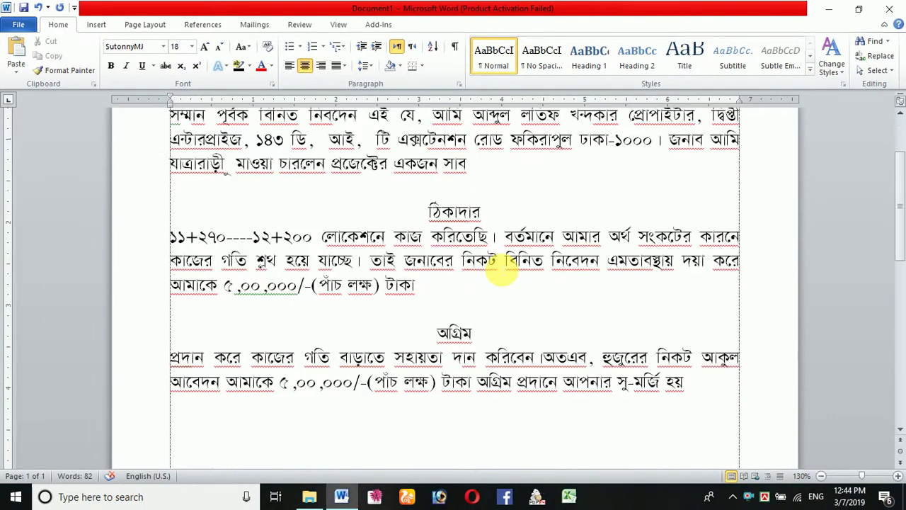
pyautogui.scroll(3, 502, 268)
pyautogui.scroll(1, 504, 244)
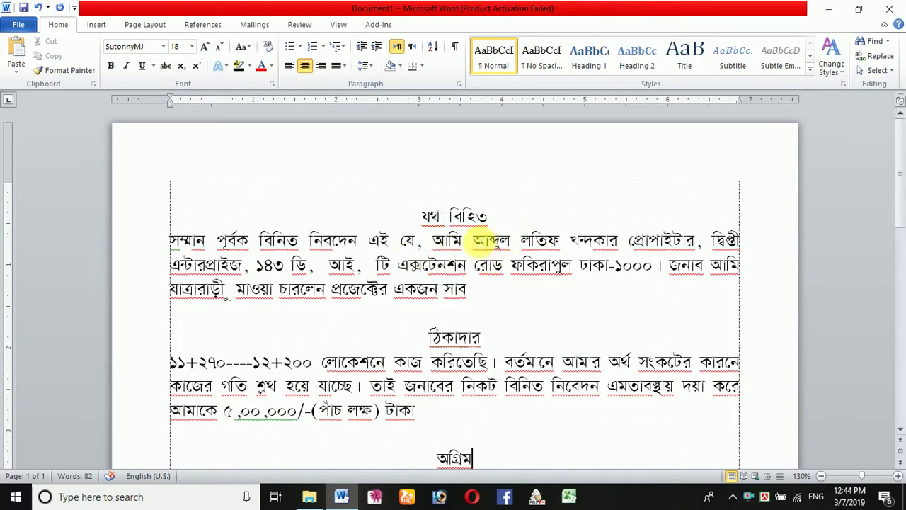
pyautogui.moveTo(489, 219); pyautogui.dragTo(423, 224)
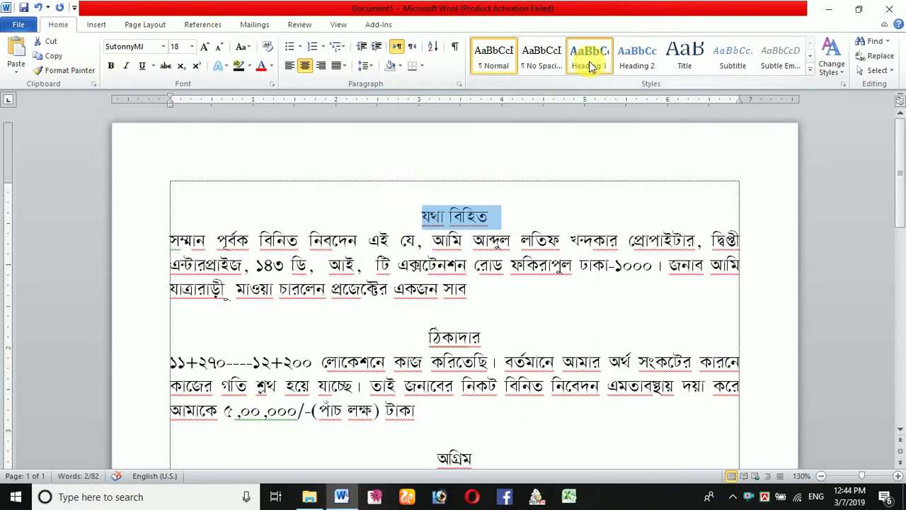
pyautogui.click(590, 66)
pyautogui.click(304, 65)
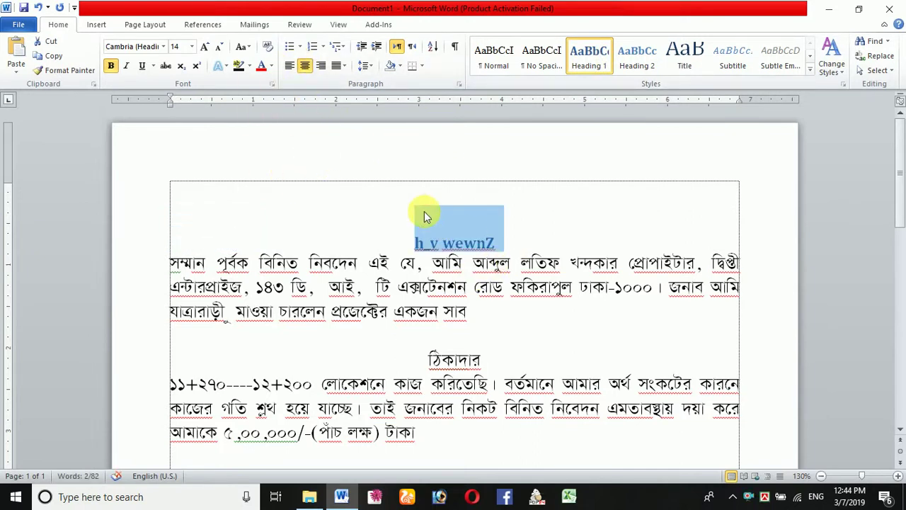
pyautogui.click(191, 46)
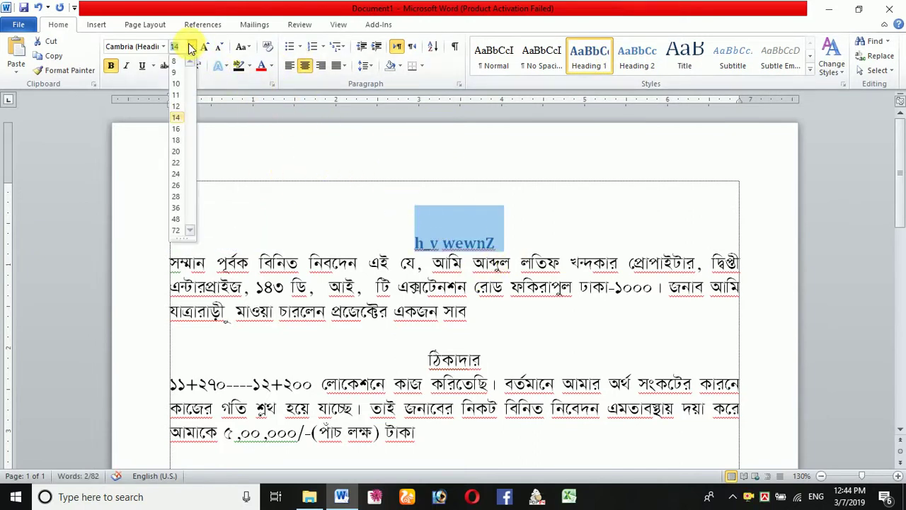
pyautogui.click(163, 47)
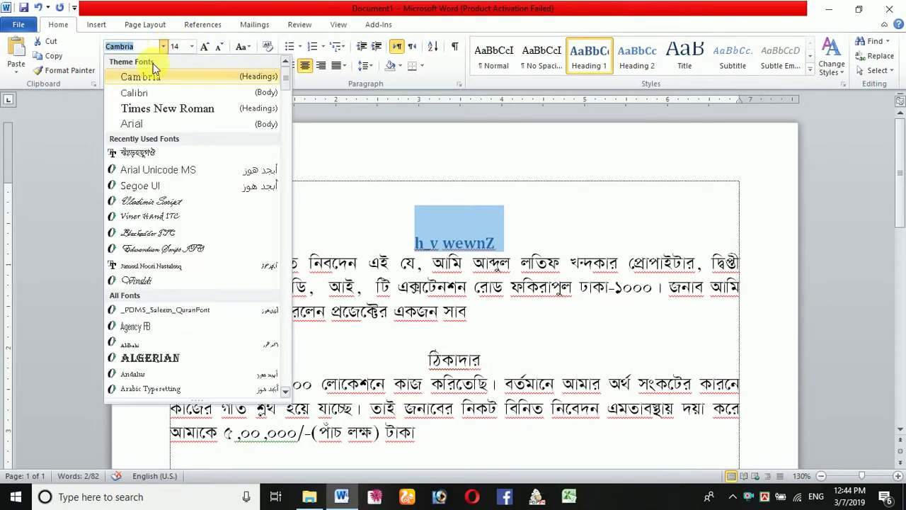
pyautogui.click(138, 152)
# - Make ঠিকাদার a centred Heading 1 in the SutonnyMJ font
pyautogui.scroll(-3, 311, 213)
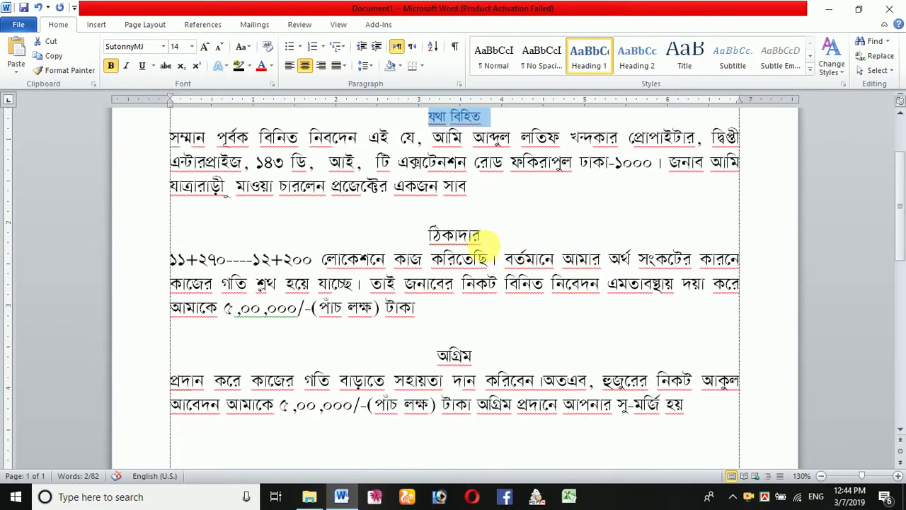
pyautogui.moveTo(494, 236); pyautogui.dragTo(419, 234)
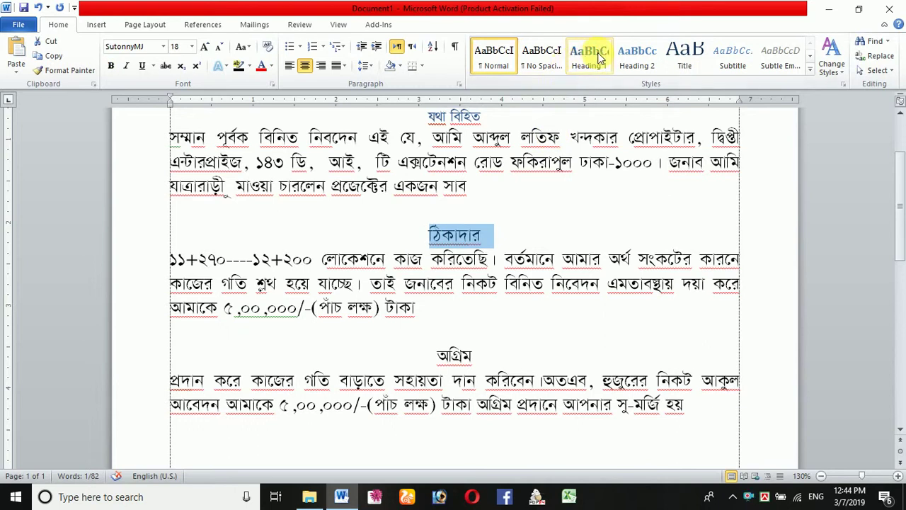
pyautogui.click(598, 57)
pyautogui.click(305, 65)
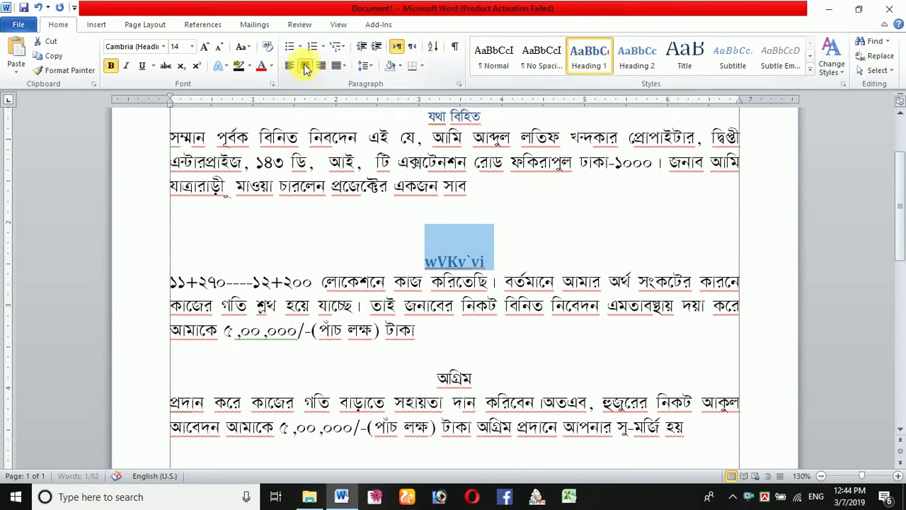
pyautogui.click(162, 46)
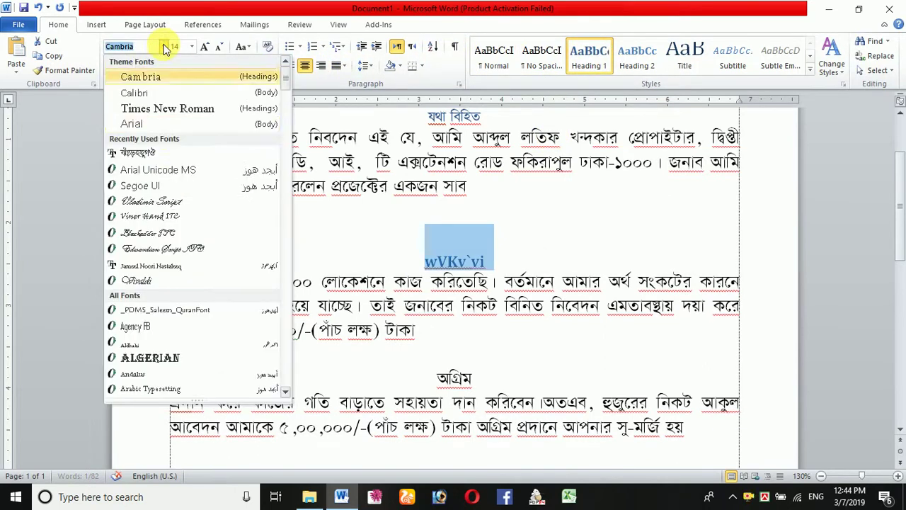
pyautogui.click(164, 151)
# - Make অগ্রিম a centred Heading 1 in the SutonnyMJ font
pyautogui.scroll(-1, 489, 255)
pyautogui.moveTo(487, 295); pyautogui.dragTo(443, 296)
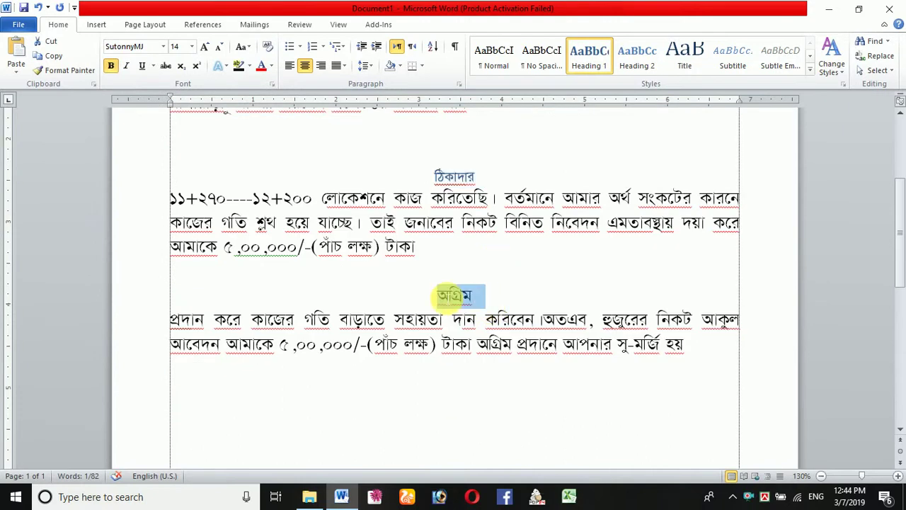
pyautogui.click(588, 58)
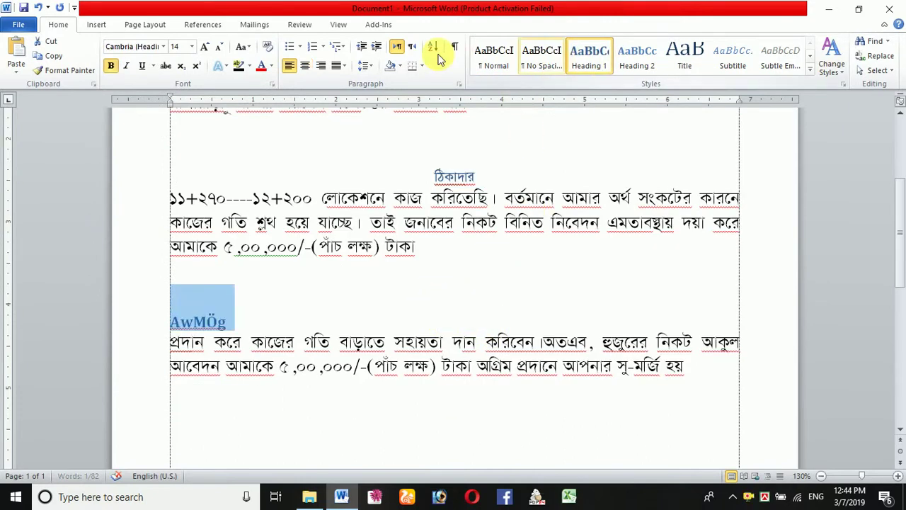
pyautogui.click(162, 46)
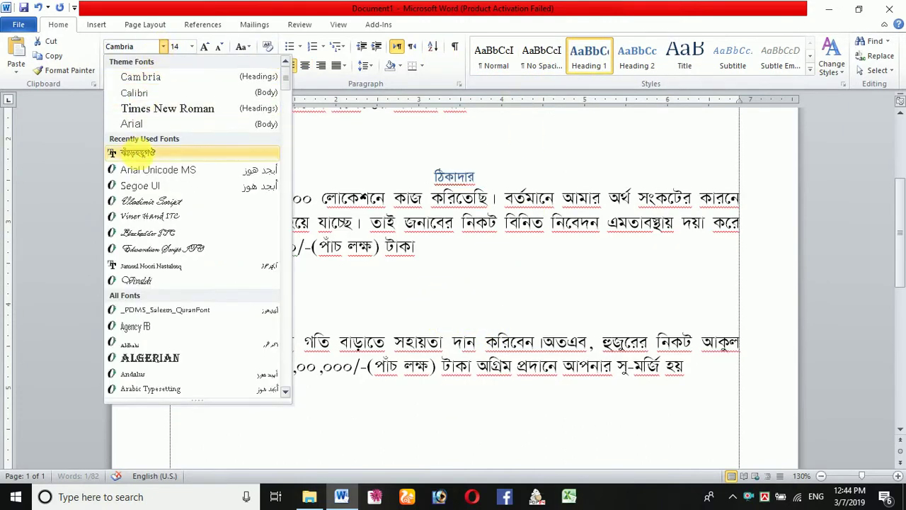
pyautogui.click(127, 150)
pyautogui.click(305, 66)
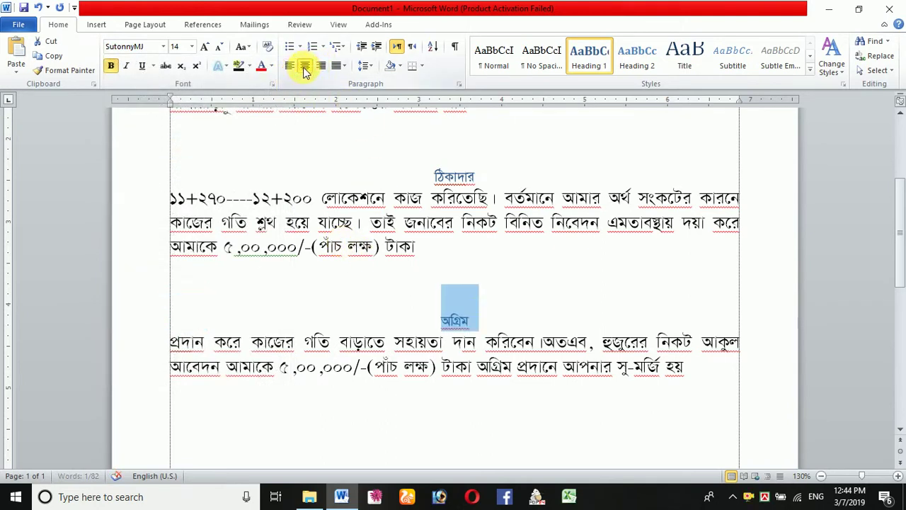
pyautogui.scroll(1, 516, 310)
pyautogui.scroll(3, 515, 310)
pyautogui.scroll(-2, 519, 293)
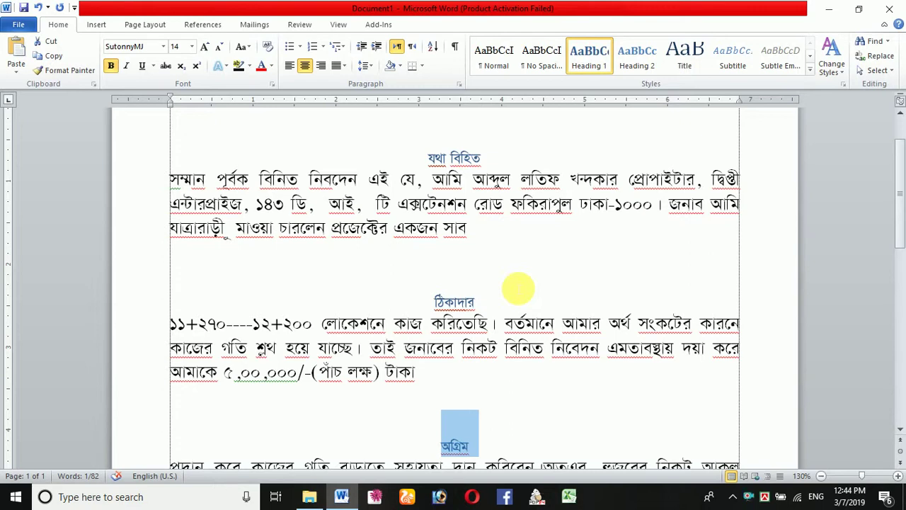
pyautogui.scroll(2, 519, 289)
# - Add an empty line above the first heading at the top of the letter
pyautogui.click(307, 212)
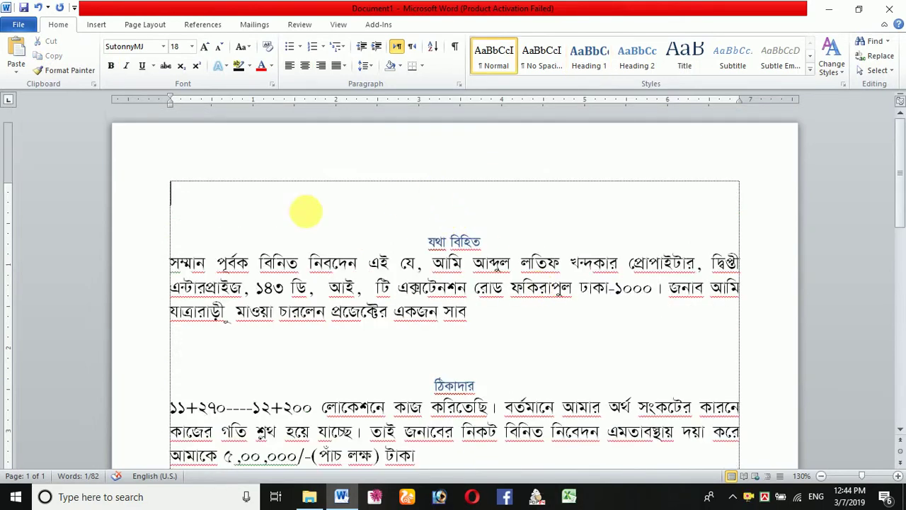
pyautogui.press('Return')
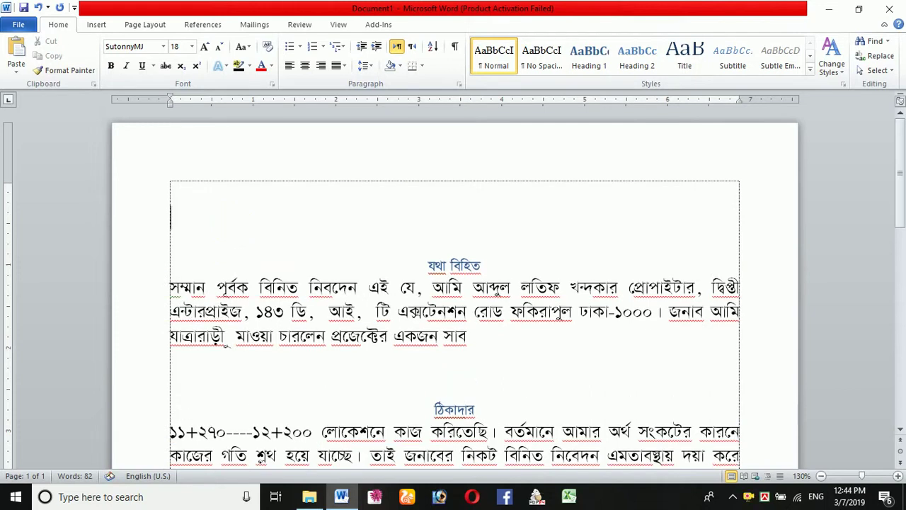
pyautogui.press('Down')
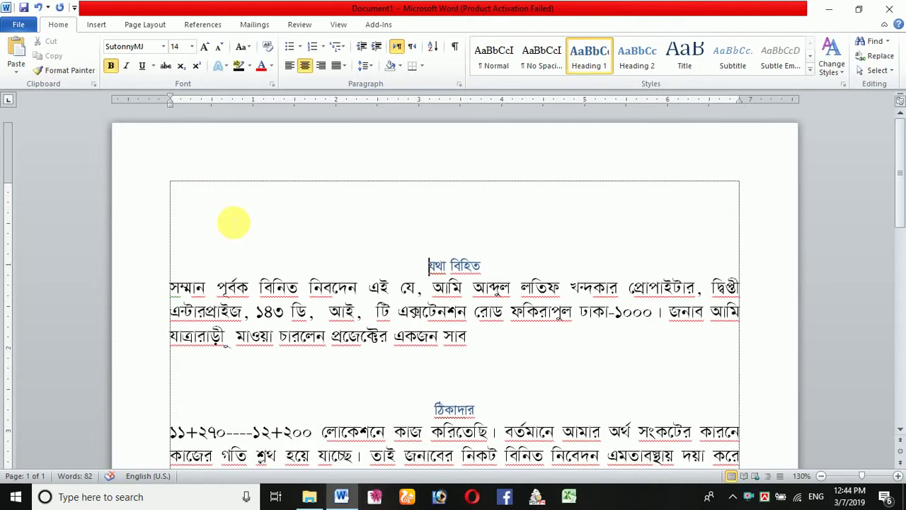
pyautogui.click(208, 205)
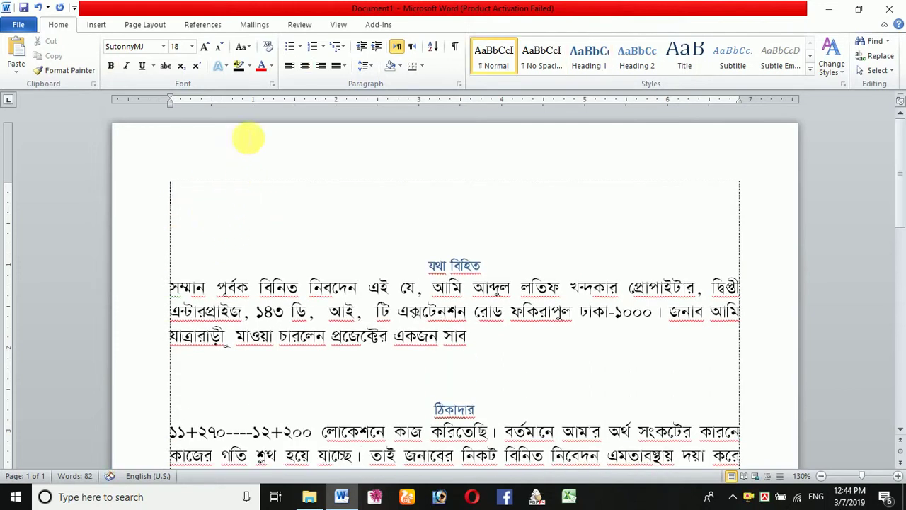
# - Insert References' Automatic Table 1 table of contents on the top line
pyautogui.click(203, 25)
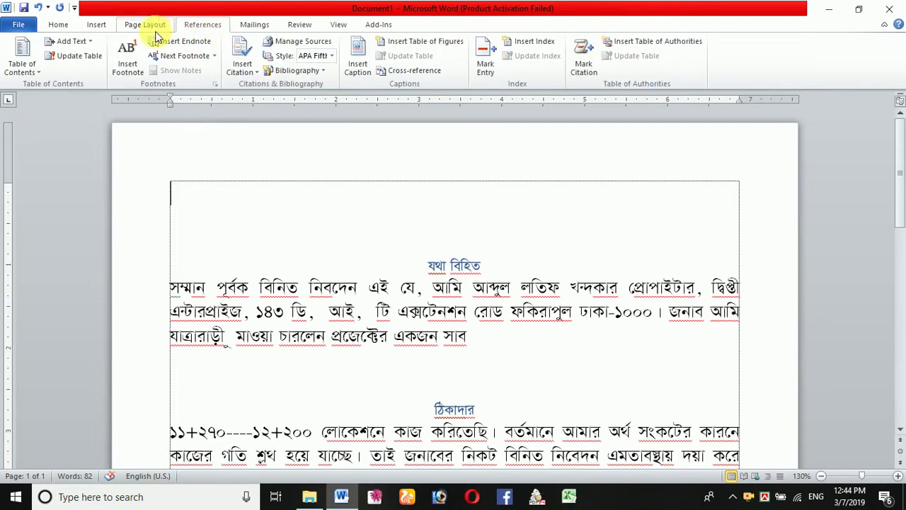
pyautogui.click(25, 66)
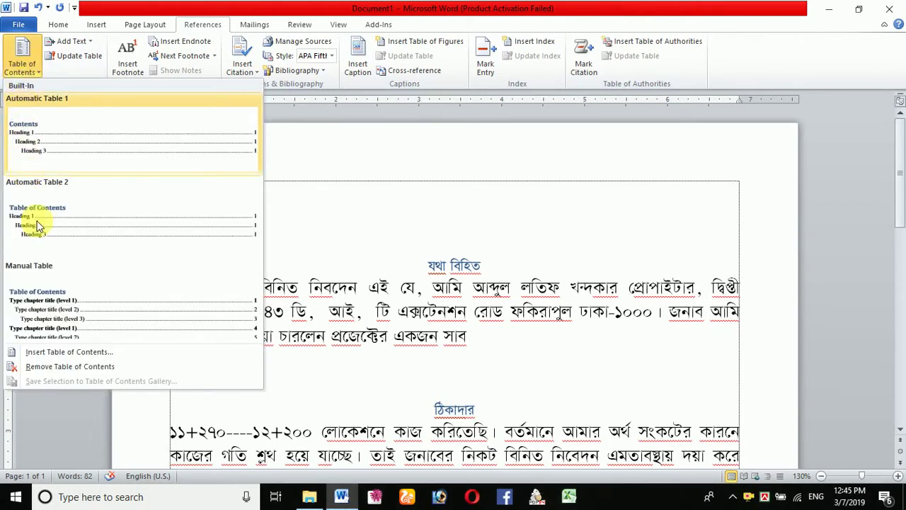
pyautogui.click(57, 153)
pyautogui.scroll(-1, 522, 338)
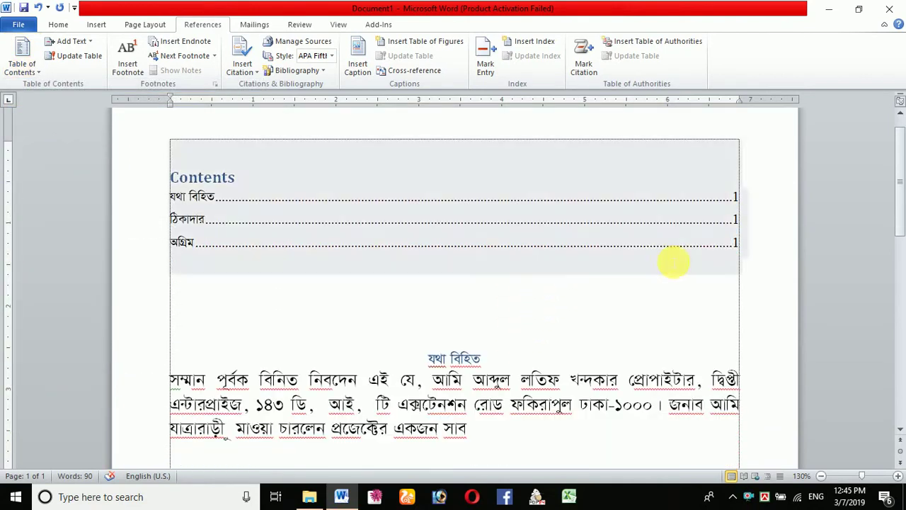
pyautogui.scroll(-1, 423, 266)
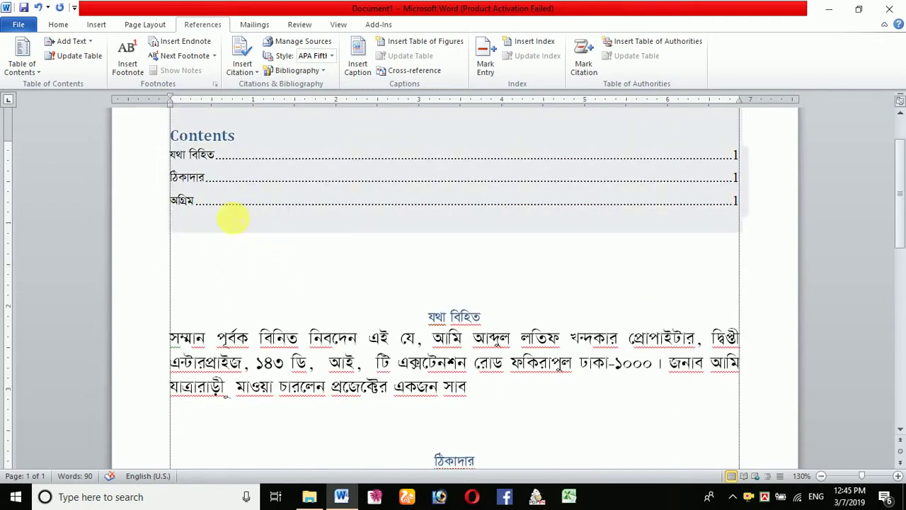
pyautogui.scroll(-1, 454, 295)
pyautogui.scroll(1, 409, 296)
pyautogui.scroll(-10, 445, 404)
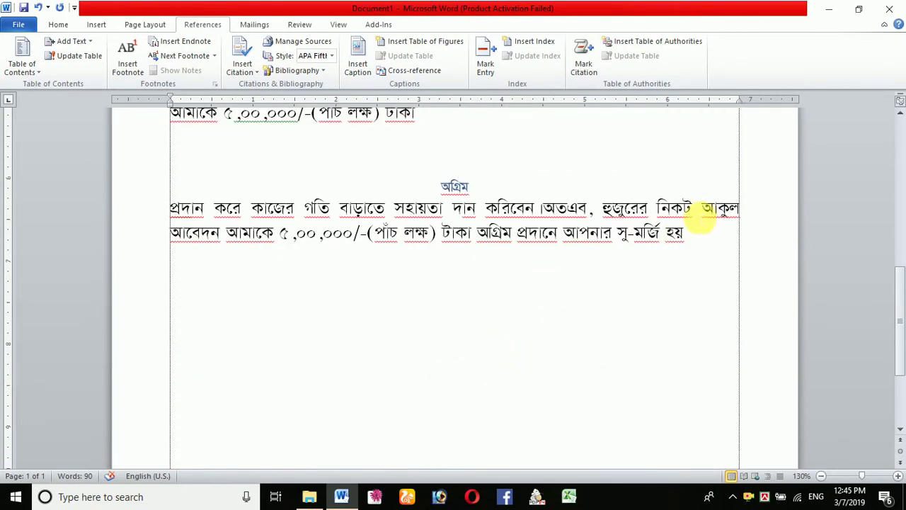
# - Paste three more copies of the অগ্রিম heading and paragraph at the letter's end
pyautogui.moveTo(684, 238); pyautogui.dragTo(436, 185)
pyautogui.hotkey('ctrl', 'c')
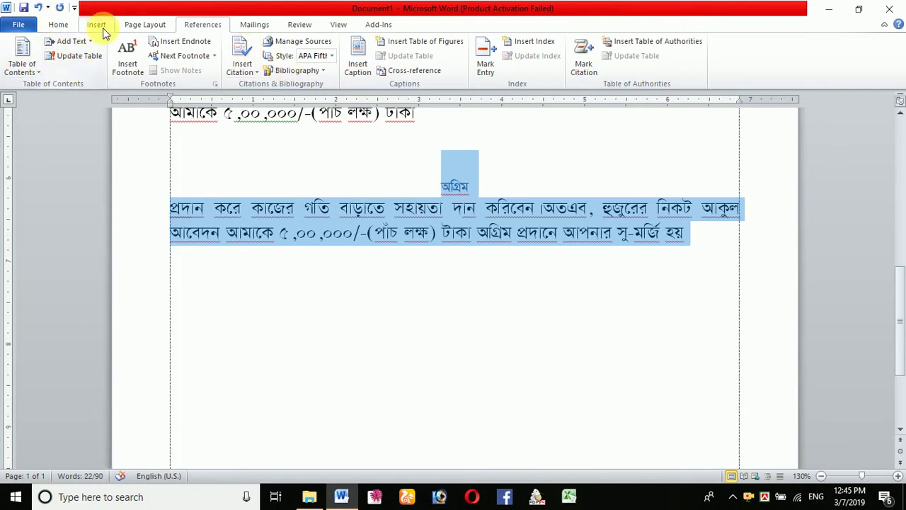
pyautogui.click(58, 26)
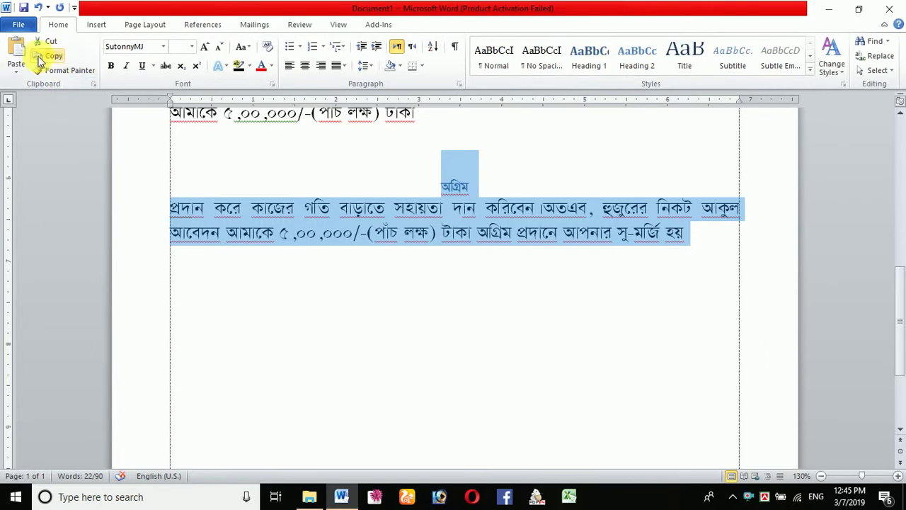
pyautogui.click(199, 304)
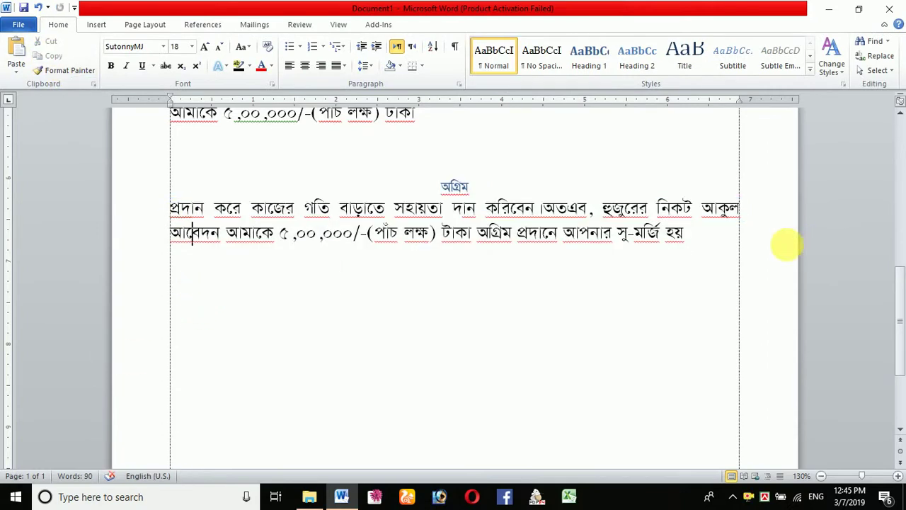
pyautogui.click(715, 249)
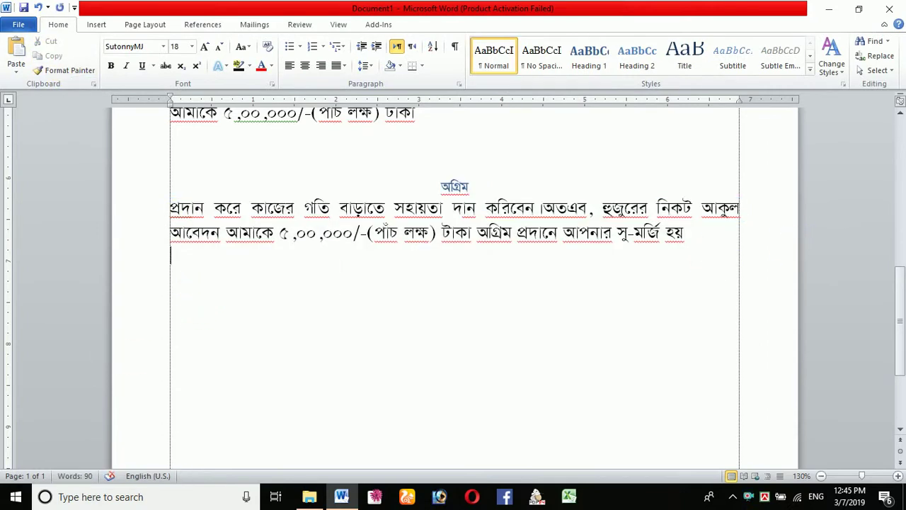
pyautogui.press('Return')
pyautogui.hotkey('ctrl', 'v')
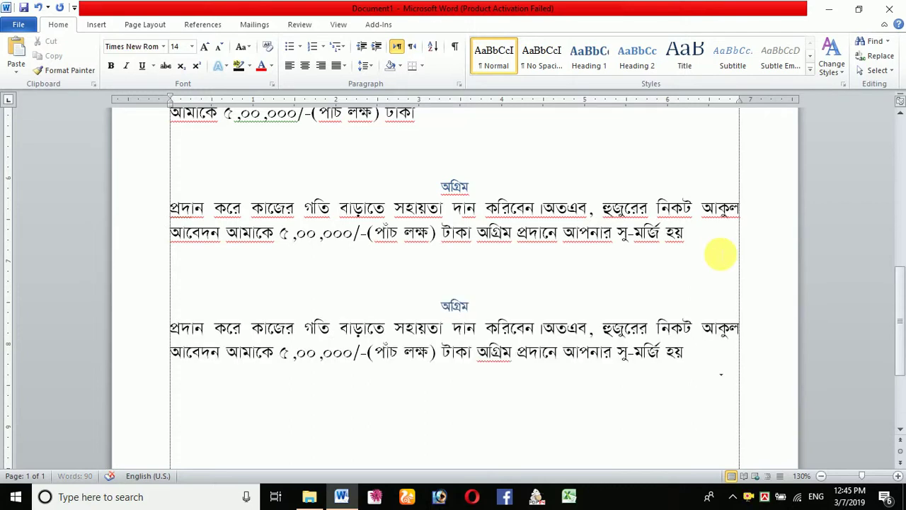
pyautogui.press('Escape')
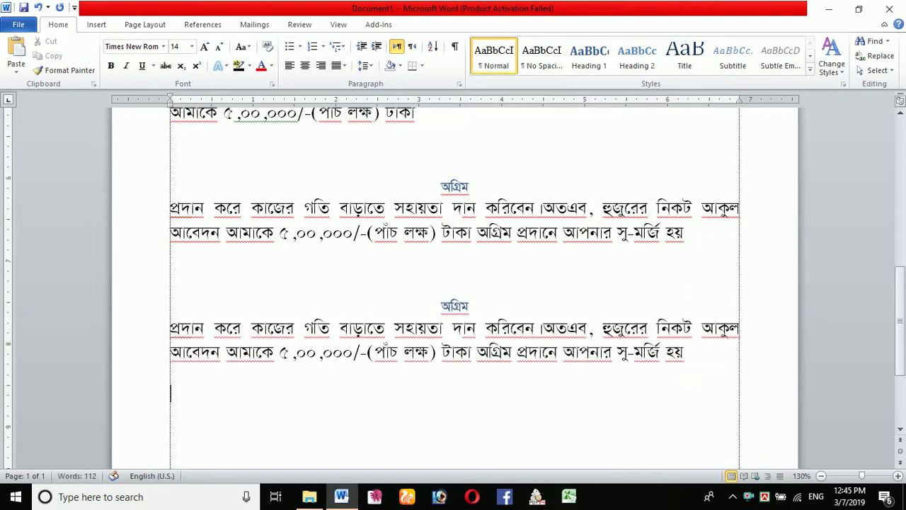
pyautogui.hotkey('ctrl', 'v')
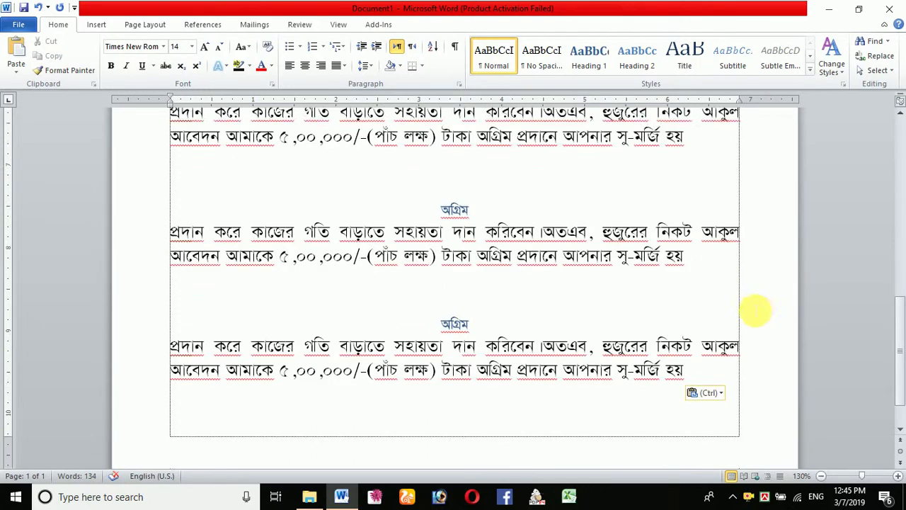
pyautogui.scroll(-1, 753, 310)
pyautogui.hotkey('ctrl', 'v')
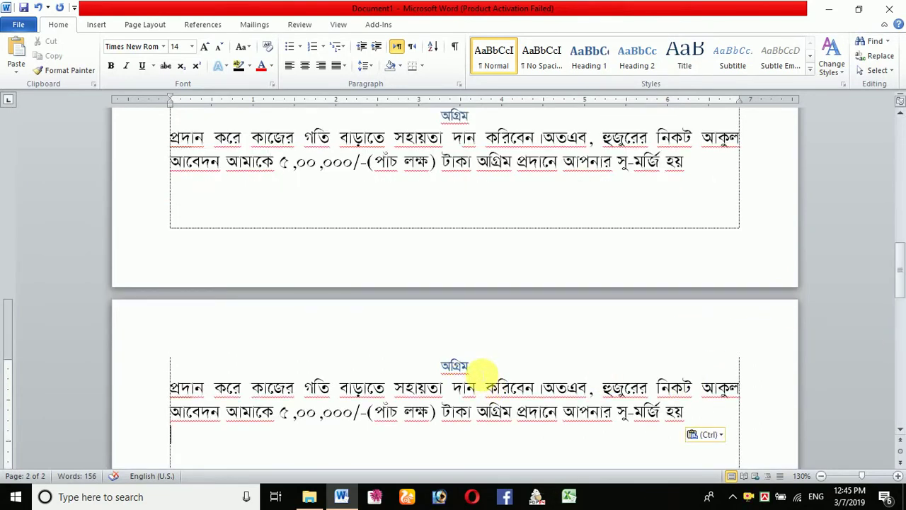
# - Number the অগ্রিম headings ১, ৭, ৬ and ৫
pyautogui.click(479, 369)
pyautogui.write('5')
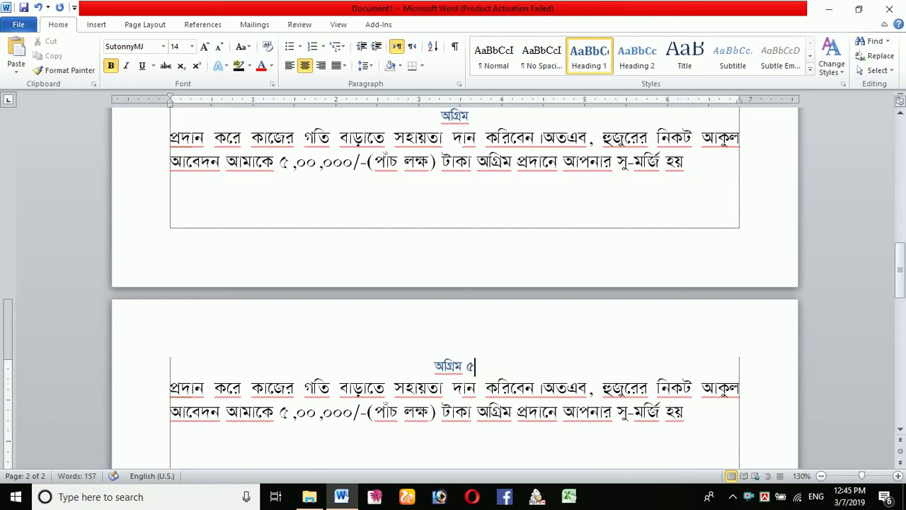
pyautogui.scroll(1, 481, 227)
pyautogui.click(481, 201)
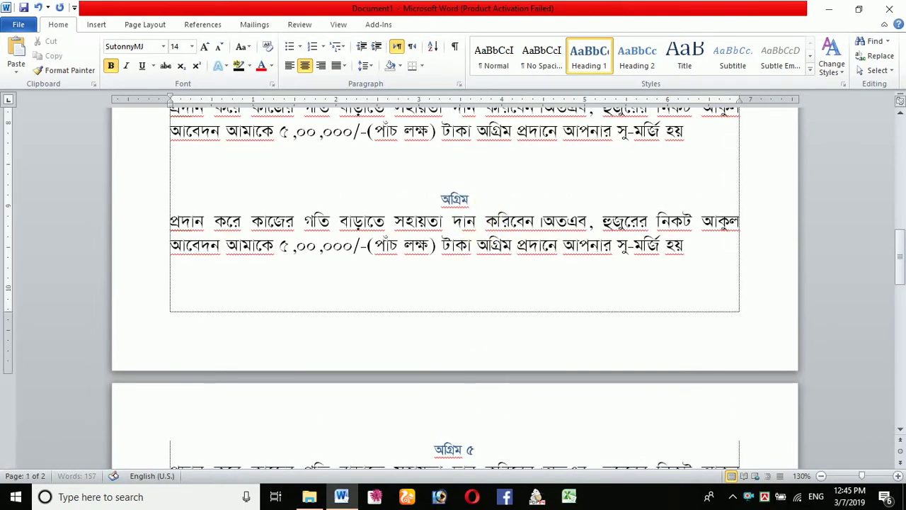
pyautogui.write('6')
pyautogui.scroll(1, 470, 205)
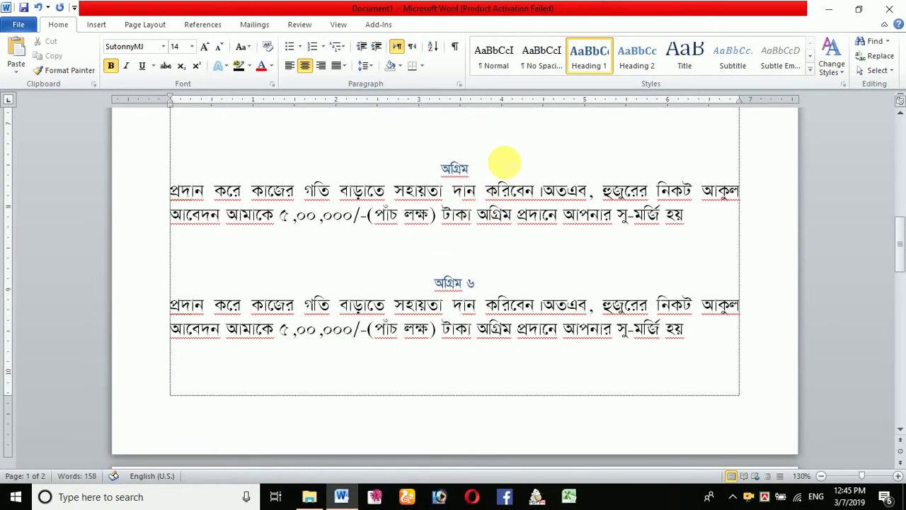
pyautogui.write('7')
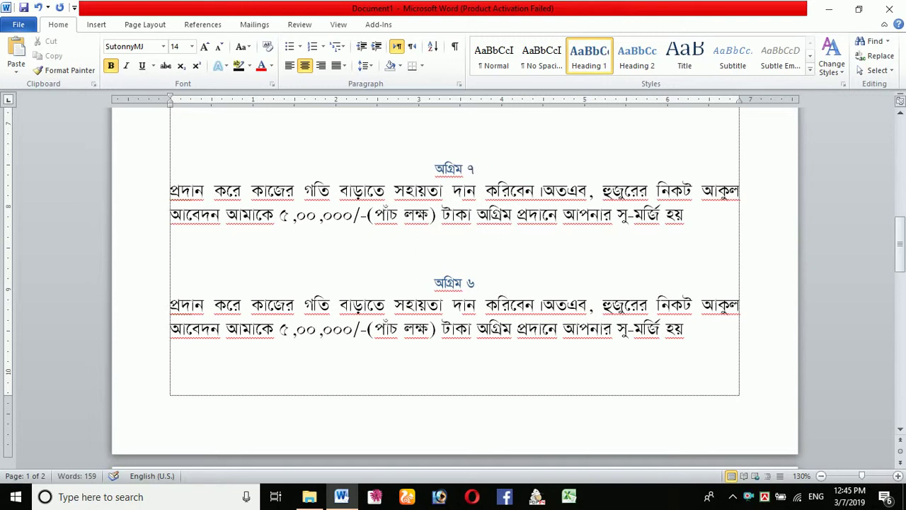
pyautogui.scroll(2, 512, 198)
pyautogui.click(494, 221)
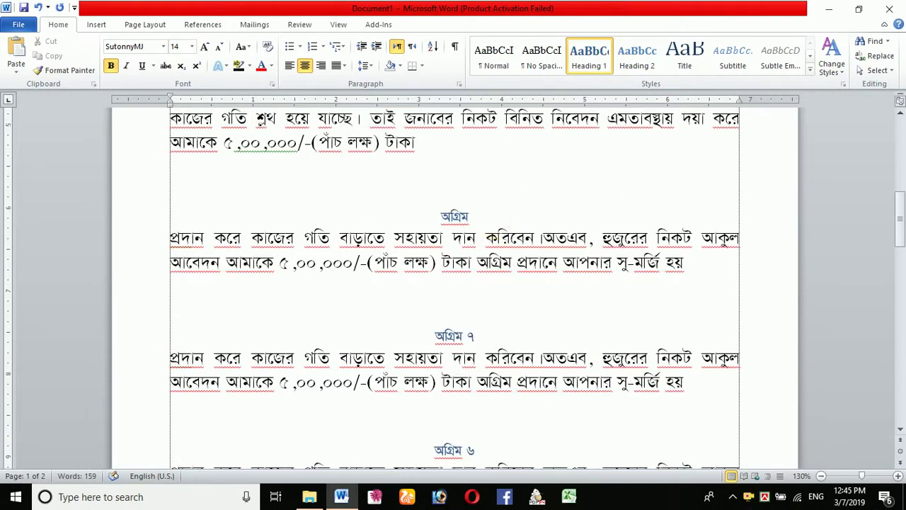
pyautogui.write('1')
pyautogui.scroll(3, 503, 222)
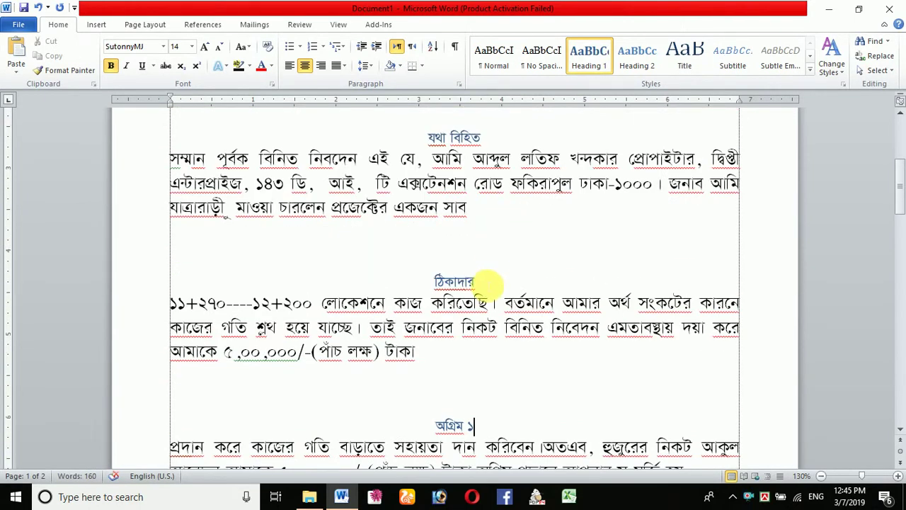
pyautogui.scroll(-9, 496, 274)
pyautogui.scroll(10, 497, 276)
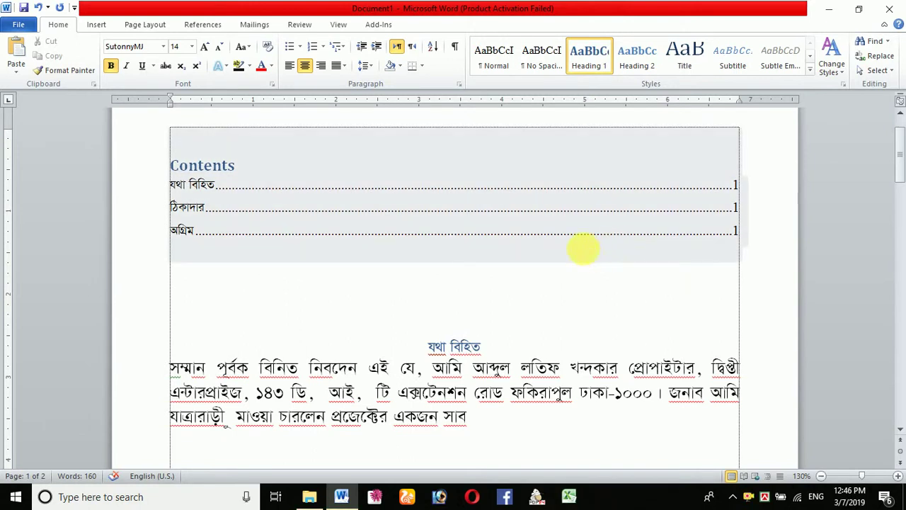
pyautogui.keyDown('ctrl'); pyautogui.scroll(-5, 482, 233); pyautogui.keyUp('ctrl')
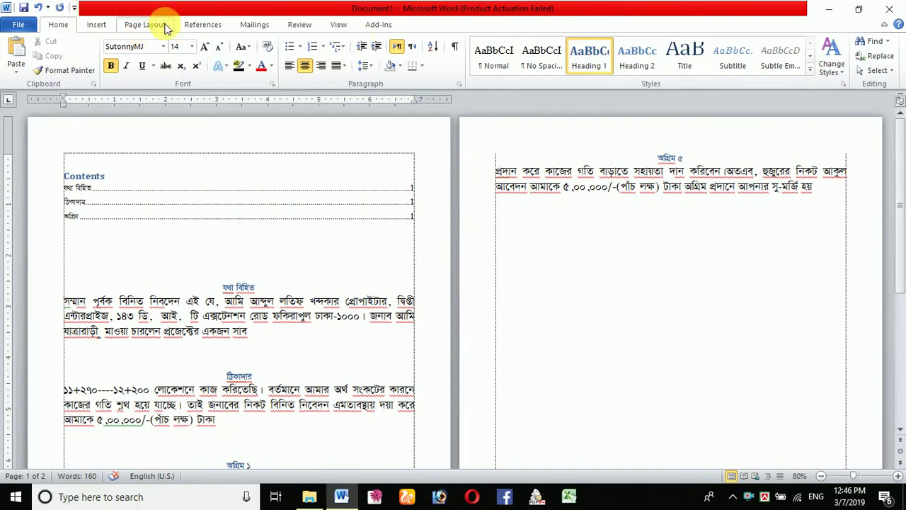
pyautogui.click(205, 25)
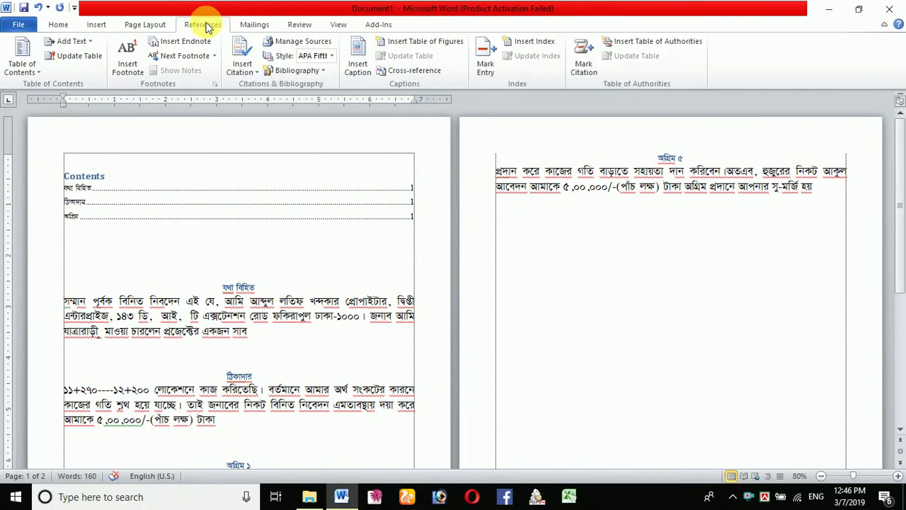
# - Update the table of contents page numbers so all six headings are listed
pyautogui.click(75, 56)
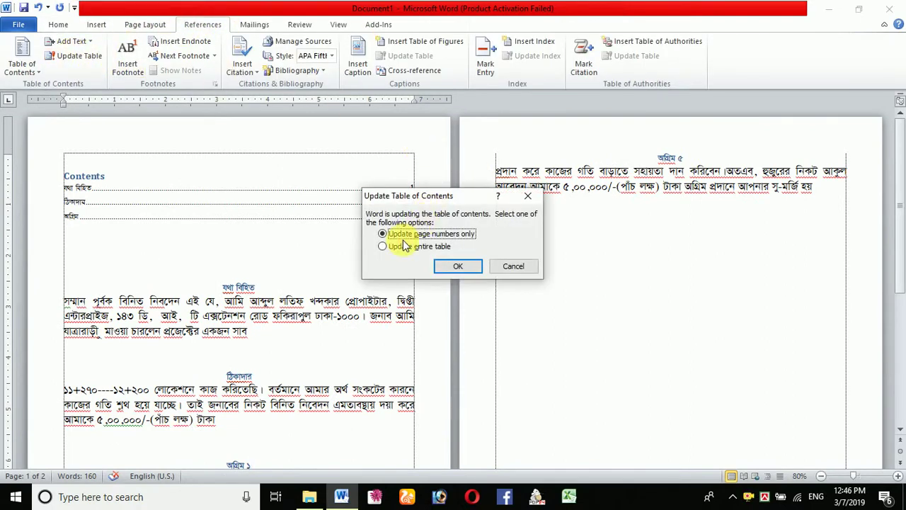
pyautogui.click(459, 266)
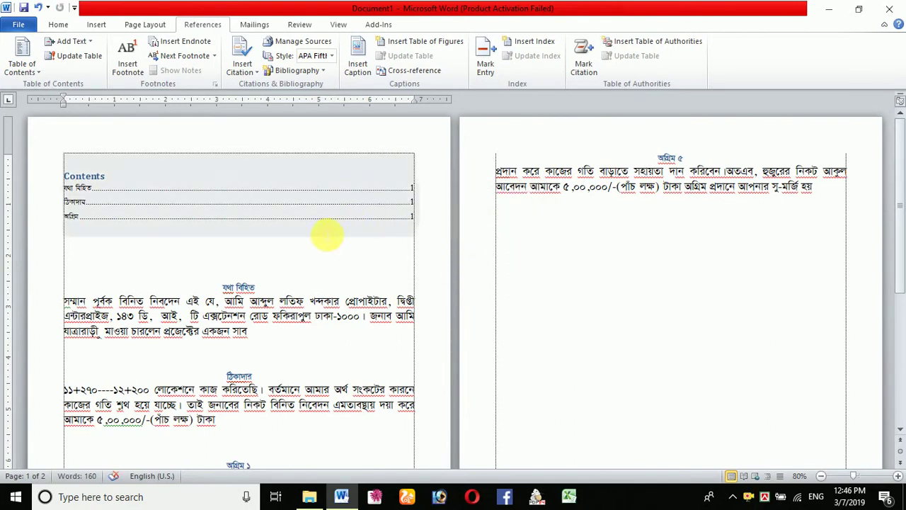
pyautogui.scroll(-3, 640, 258)
pyautogui.scroll(3, 587, 263)
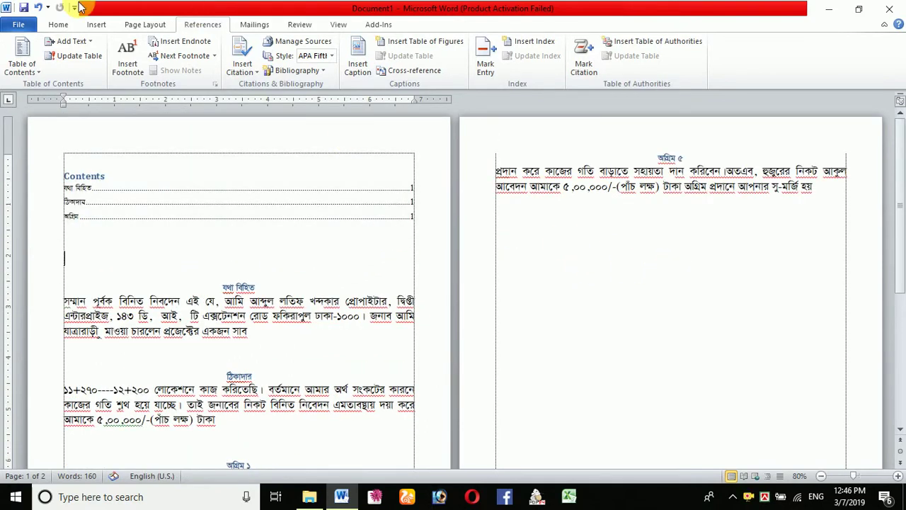
pyautogui.click(82, 57)
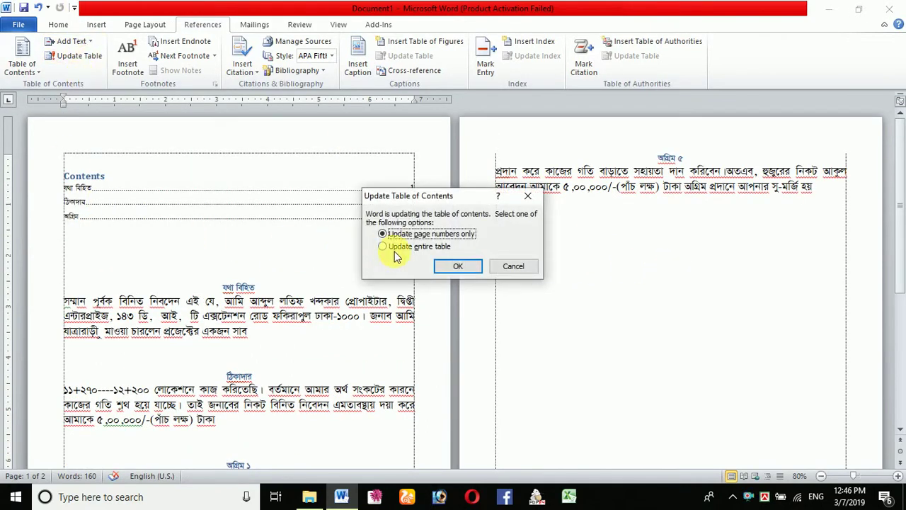
pyautogui.click(462, 267)
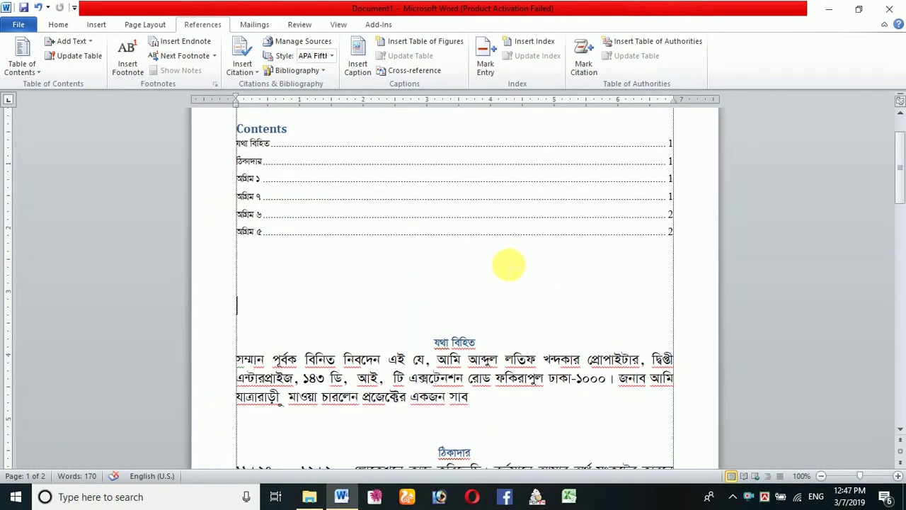
pyautogui.scroll(2, 487, 278)
pyautogui.click(485, 268)
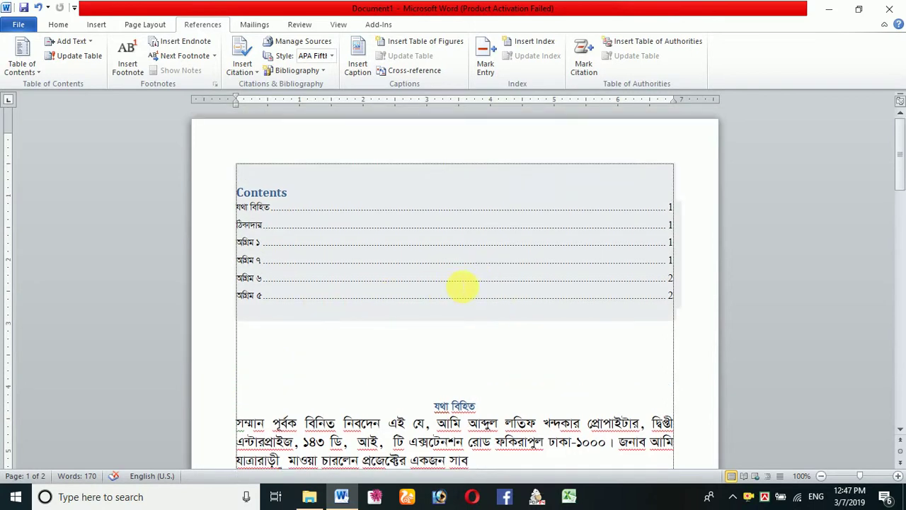
pyautogui.scroll(-6, 510, 284)
pyautogui.scroll(2, 505, 290)
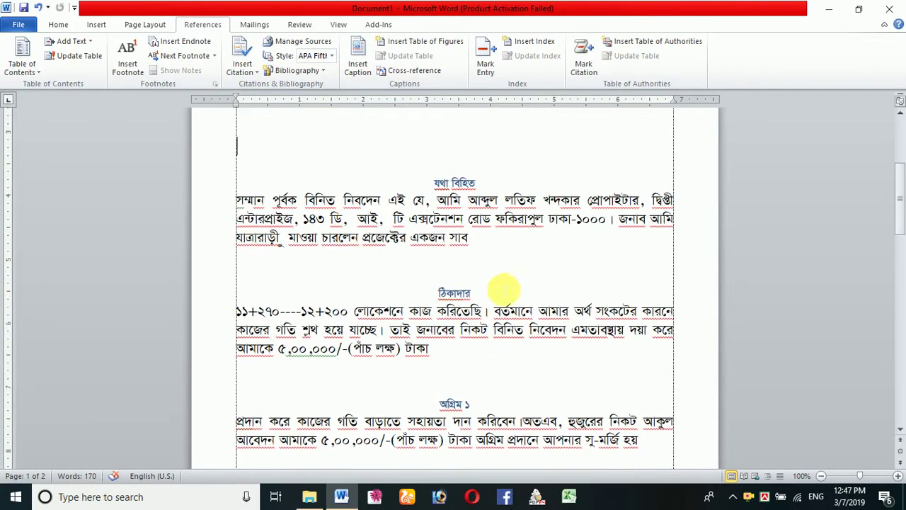
# - Update the entire table of contents
pyautogui.click(76, 56)
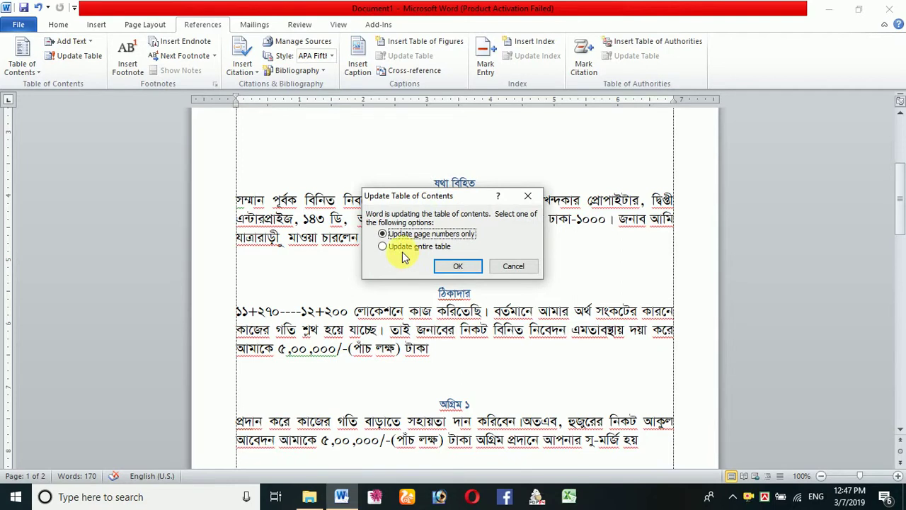
pyautogui.click(401, 248)
pyautogui.click(458, 266)
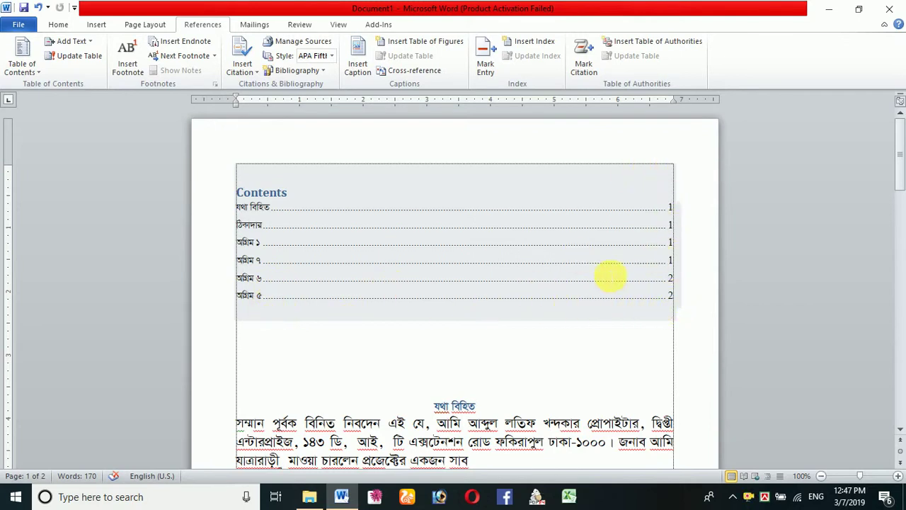
# - Insert a page break before the অগ্রিম ৭ heading so it starts page 2
pyautogui.scroll(-10, 606, 274)
pyautogui.scroll(-3, 603, 278)
pyautogui.scroll(5, 611, 269)
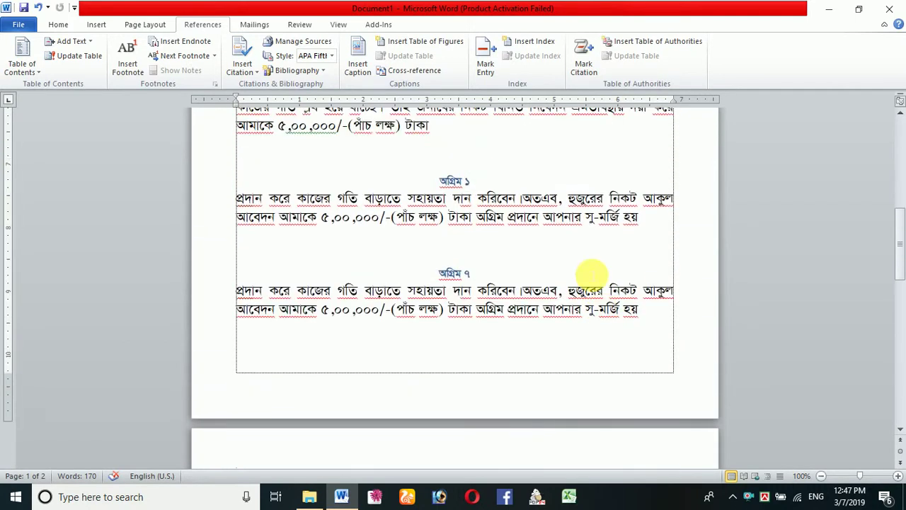
pyautogui.click(428, 306)
pyautogui.hotkey('ctrl', 'Return')
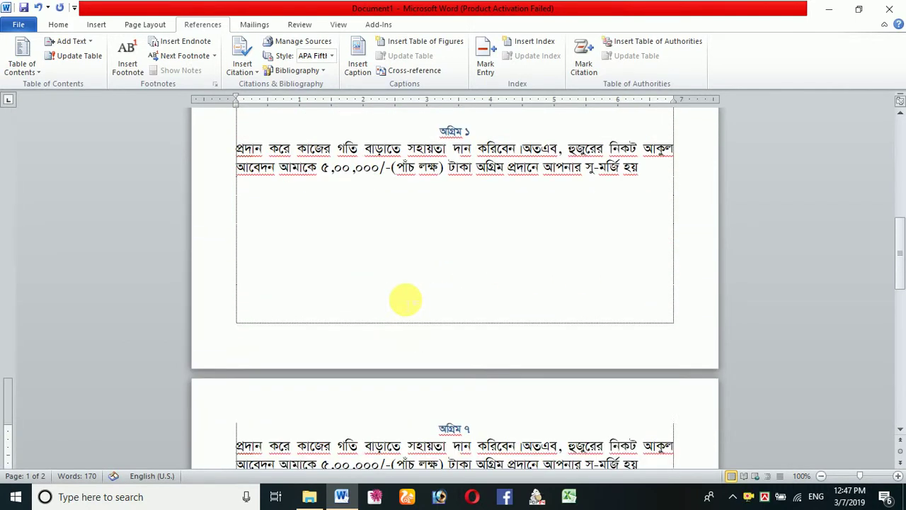
pyautogui.scroll(10, 691, 397)
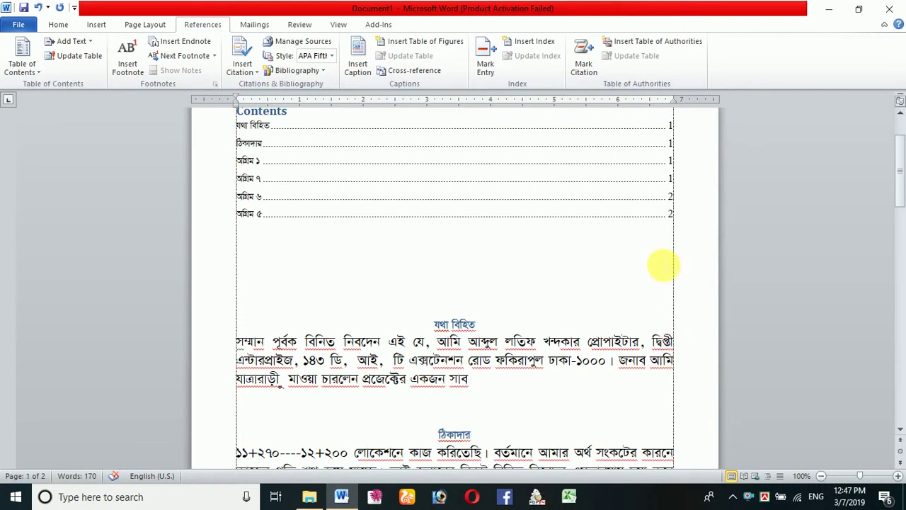
pyautogui.scroll(-10, 663, 263)
pyautogui.scroll(10, 715, 248)
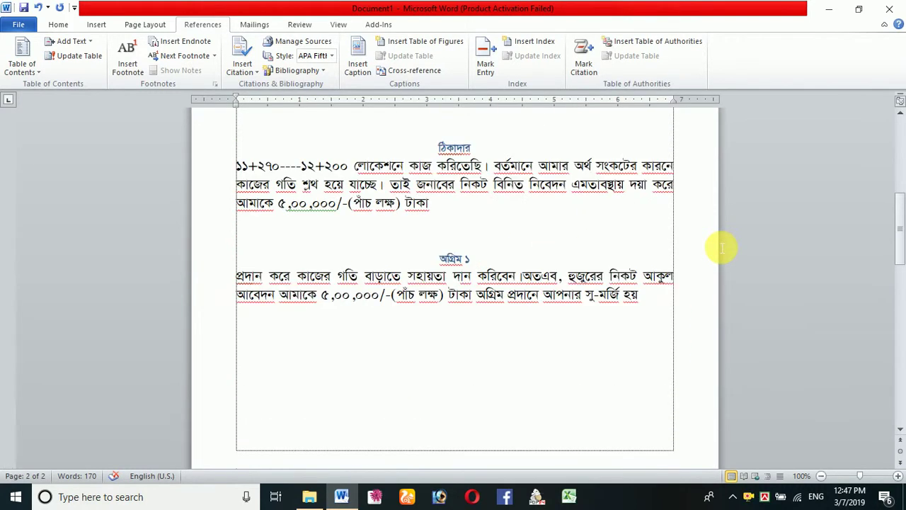
pyautogui.scroll(-2, 699, 250)
pyautogui.scroll(-5, 500, 347)
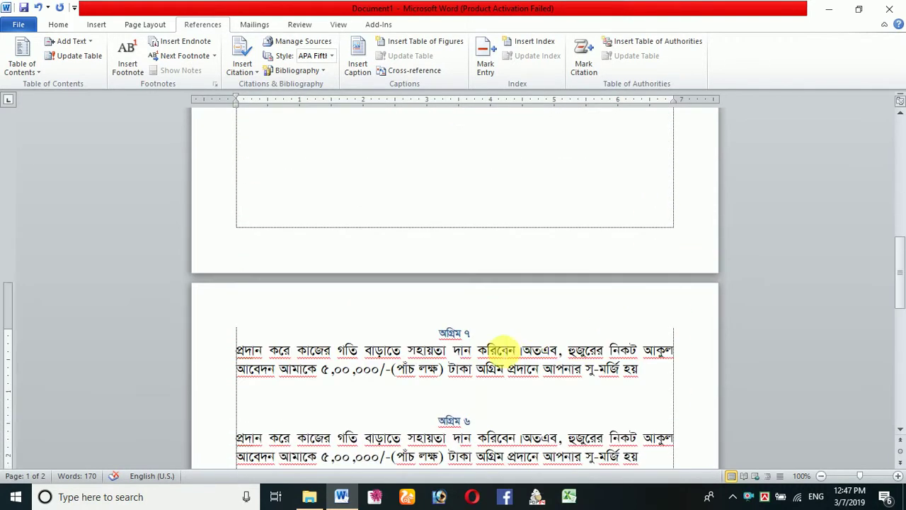
pyautogui.scroll(6, 582, 345)
pyautogui.keyDown('ctrl'); pyautogui.scroll(-4, 582, 345); pyautogui.keyUp('ctrl')
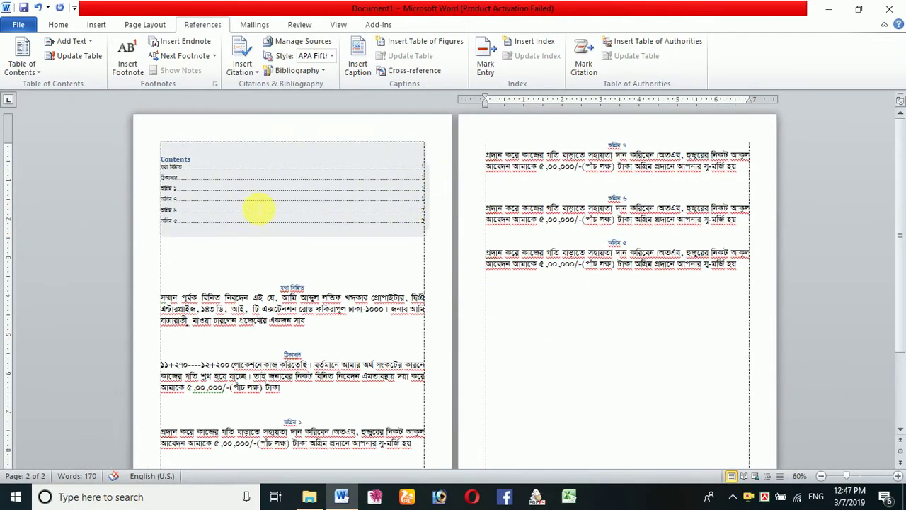
# - Rebuild the entire table of contents so অগ্রিম ৭, ৬ and ৫ show page 2
pyautogui.click(73, 63)
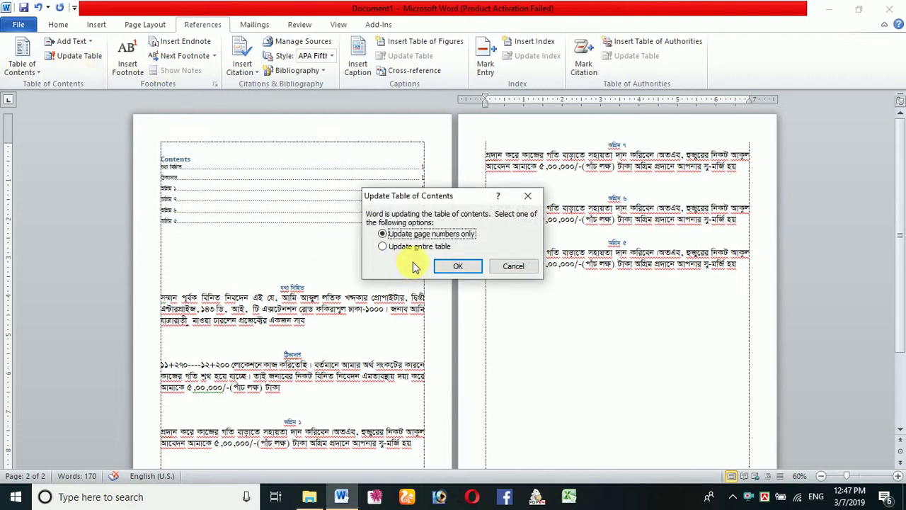
pyautogui.click(398, 246)
pyautogui.click(457, 265)
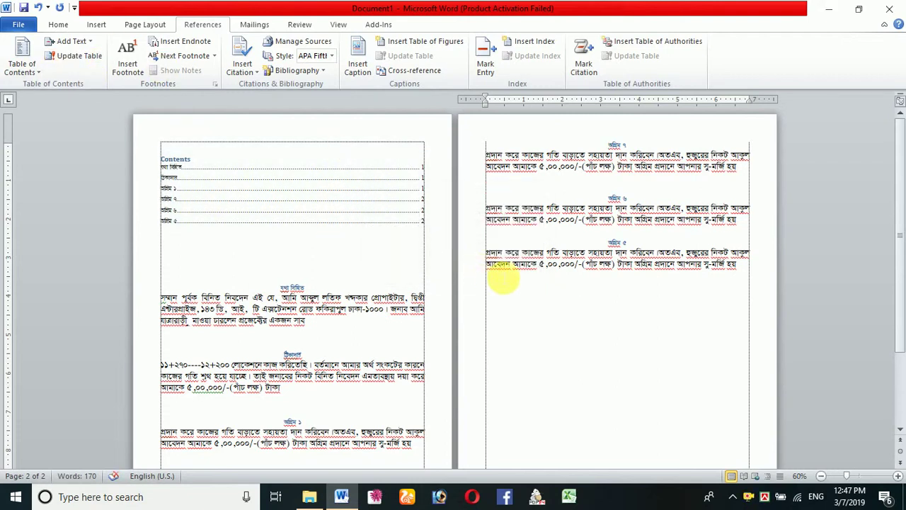
pyautogui.click(172, 215)
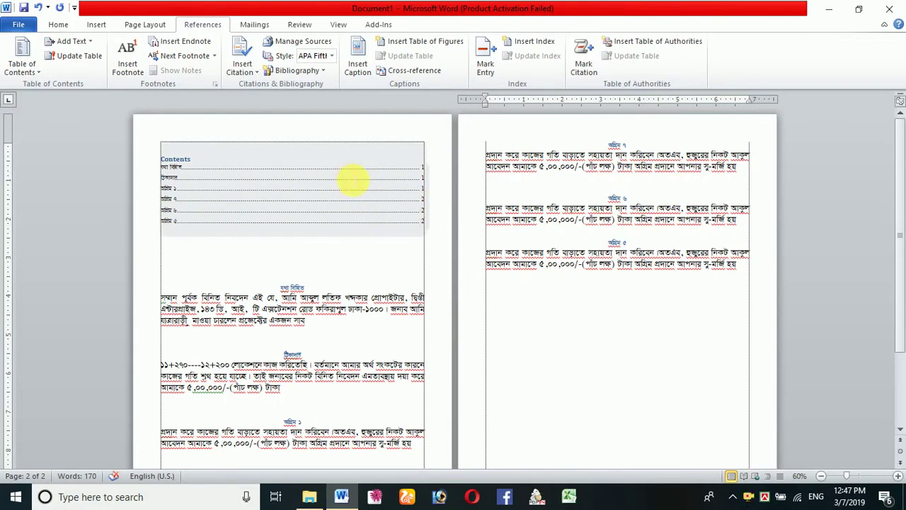
pyautogui.click(324, 126)
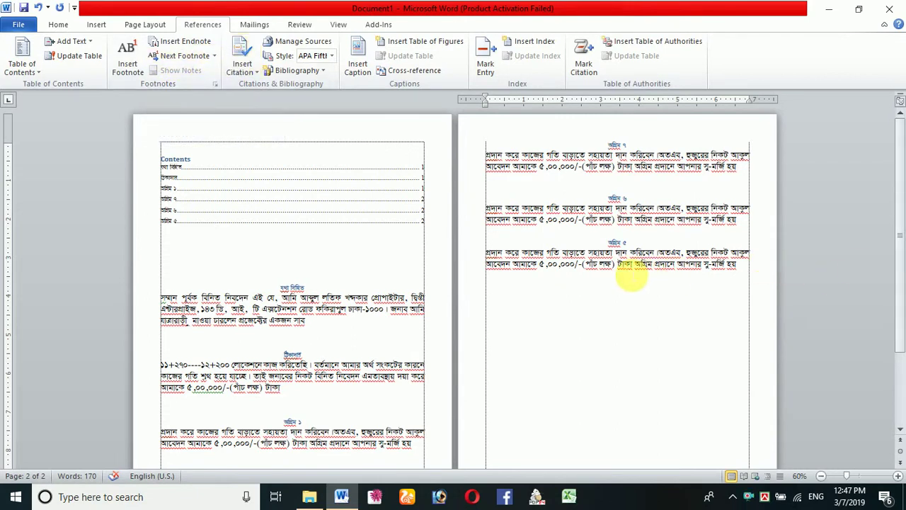
# - Zoom the letter from 60% to 120% on page 1
pyautogui.scroll(-3, 601, 283)
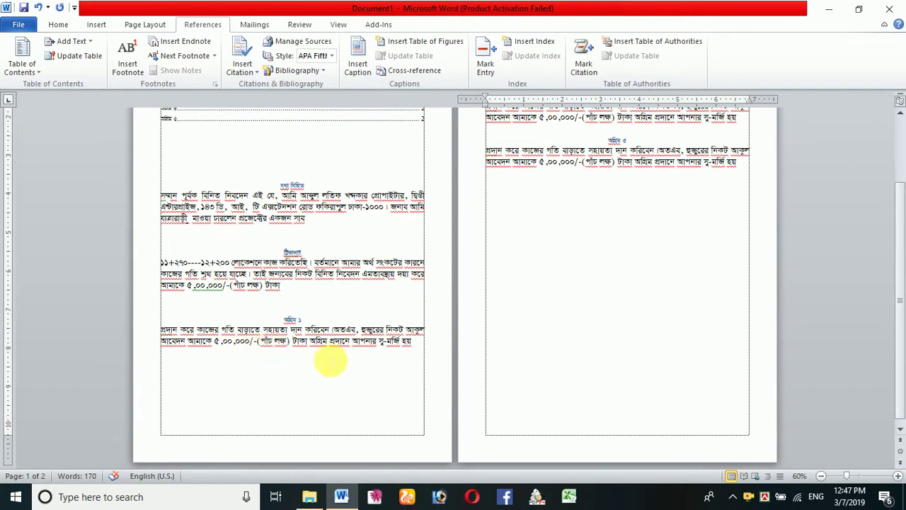
pyautogui.click(309, 366)
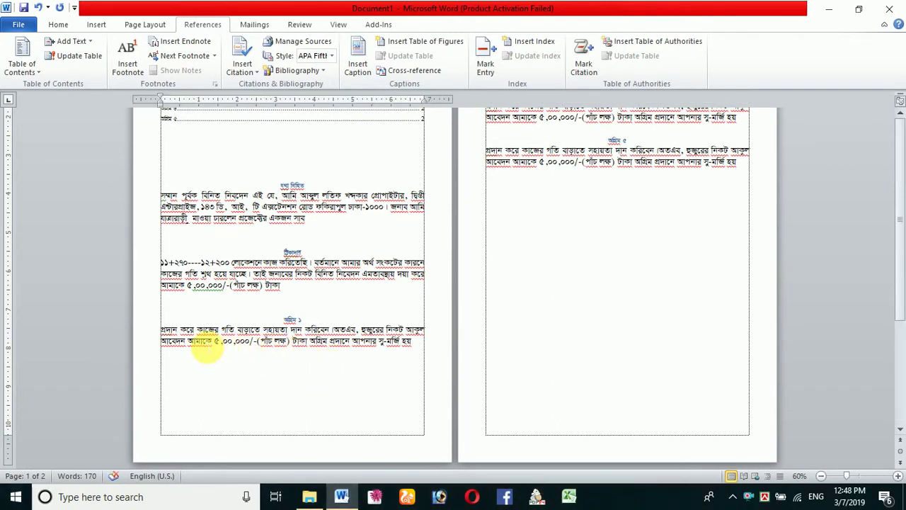
pyautogui.scroll(-1, 203, 348)
pyautogui.keyDown('ctrl'); pyautogui.scroll(6, 295, 340); pyautogui.keyUp('ctrl')
pyautogui.scroll(15, 465, 330)
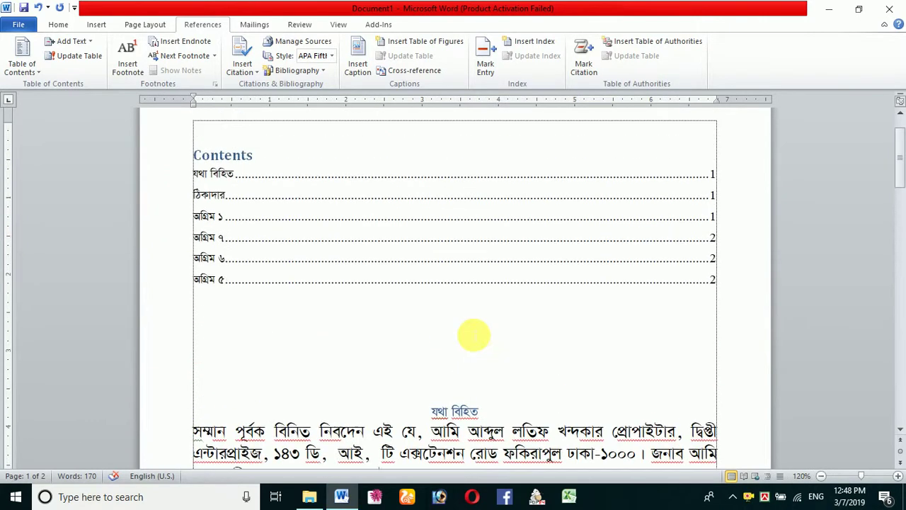
pyautogui.scroll(-4, 473, 334)
pyautogui.scroll(5, 482, 340)
pyautogui.scroll(-5, 477, 344)
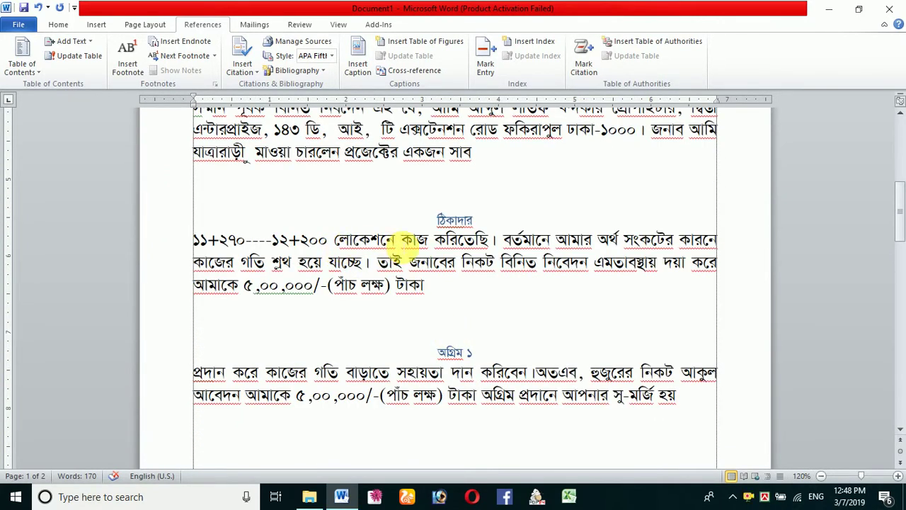
pyautogui.write('১')
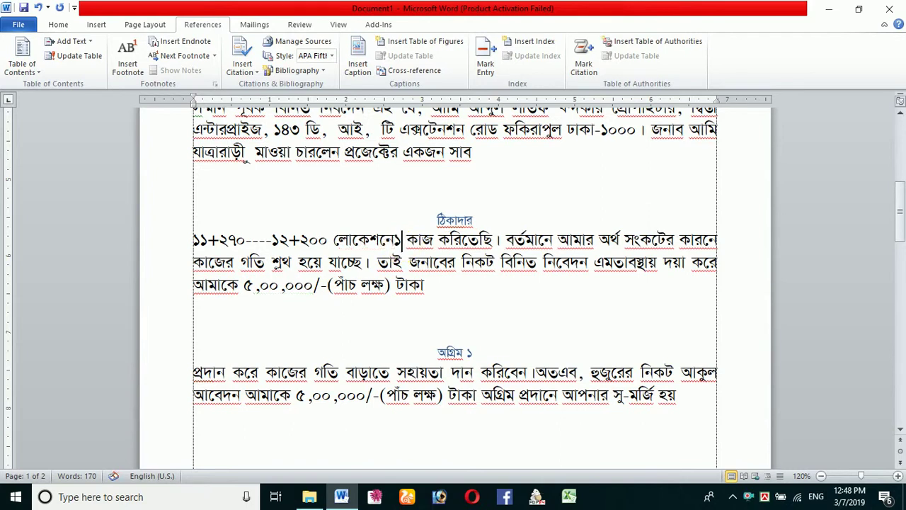
pyautogui.press('BackSpace')
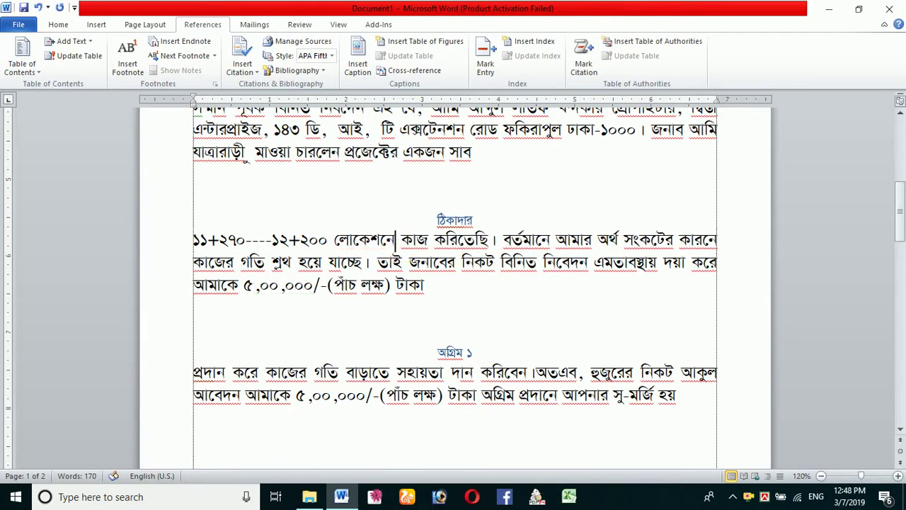
pyautogui.scroll(-7, 461, 279)
pyautogui.scroll(3, 388, 284)
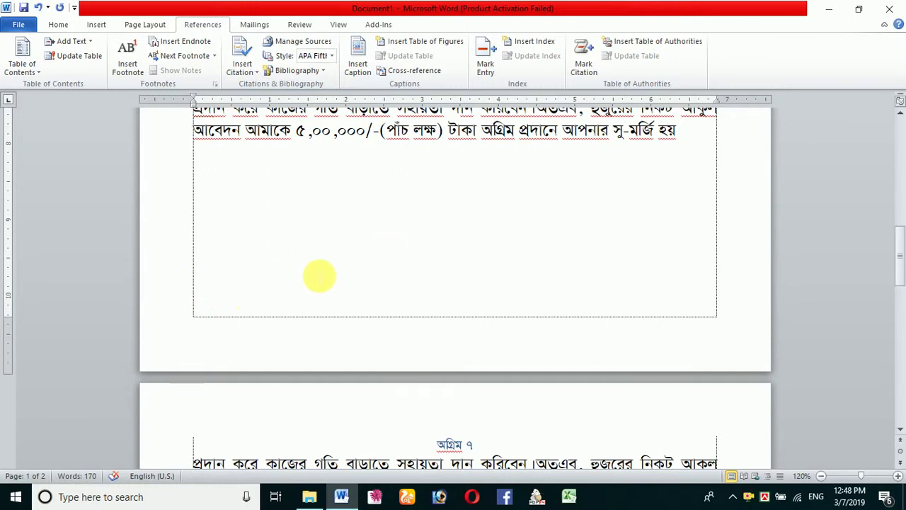
pyautogui.scroll(3, 318, 273)
pyautogui.scroll(4, 320, 281)
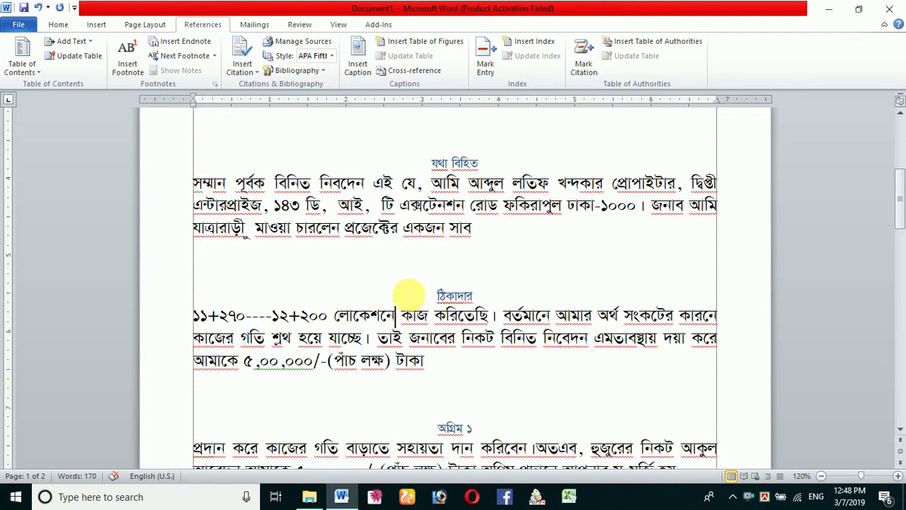
# - Add a footnote after লোকেশনে reading আব্দুল্লাহপুর in SutonnyMJ
pyautogui.click(128, 64)
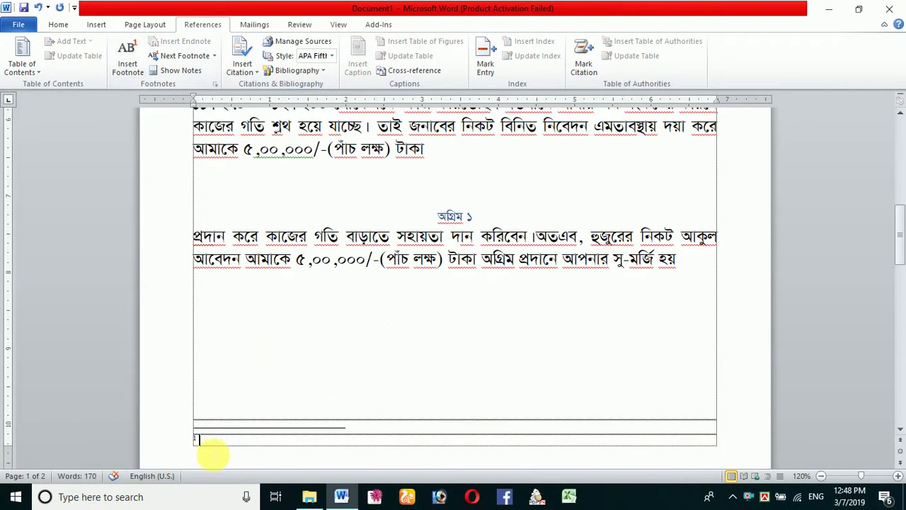
pyautogui.scroll(5, 393, 365)
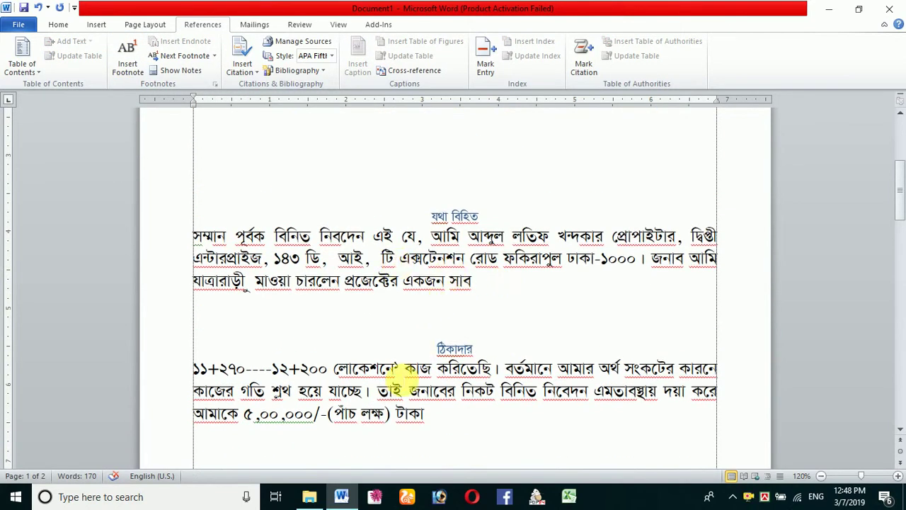
pyautogui.scroll(-5, 393, 368)
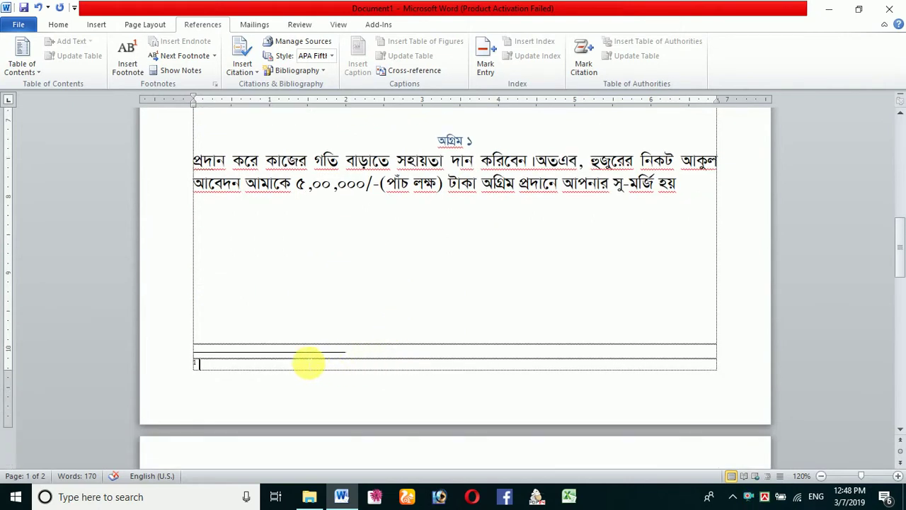
pyautogui.write('Av')
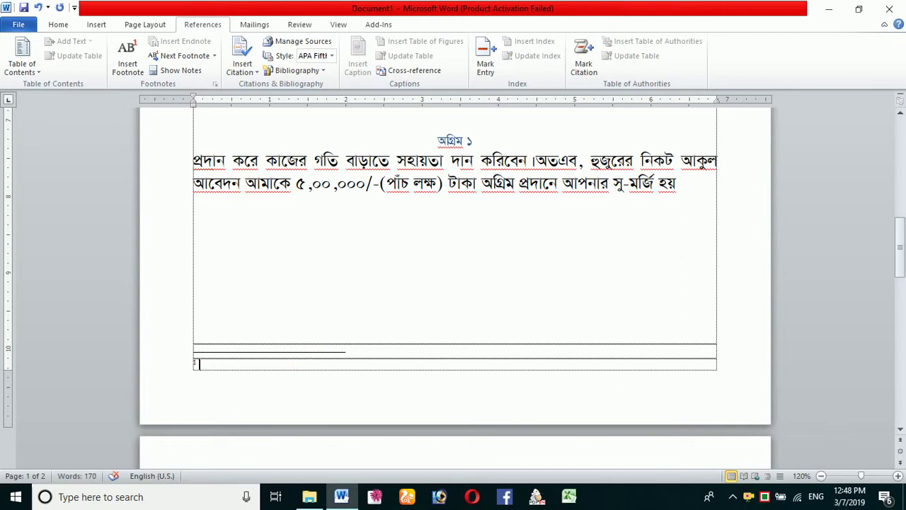
pyautogui.click(71, 27)
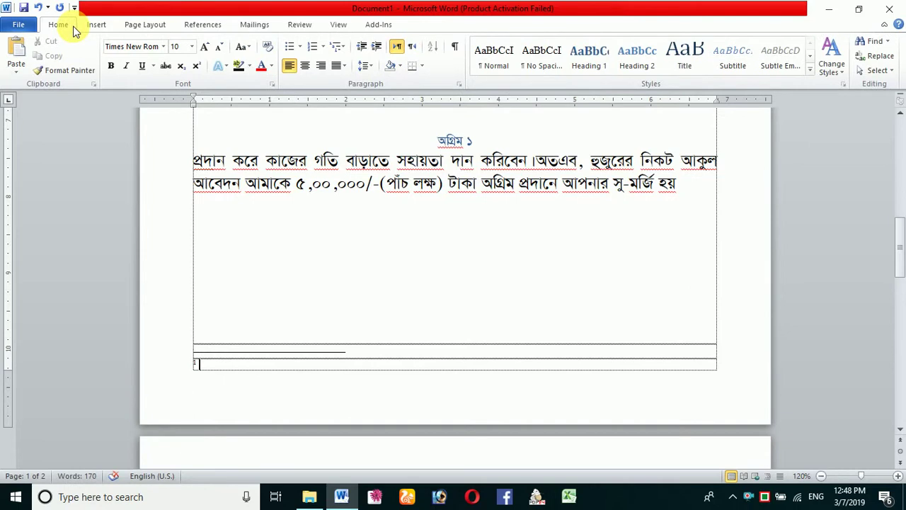
pyautogui.hotkey('ctrl', 'alt', 'b')
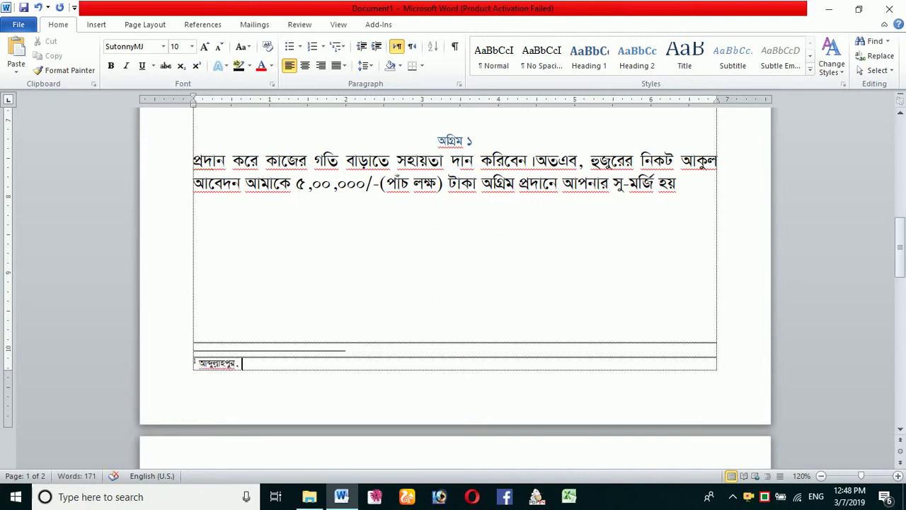
pyautogui.scroll(3, 446, 145)
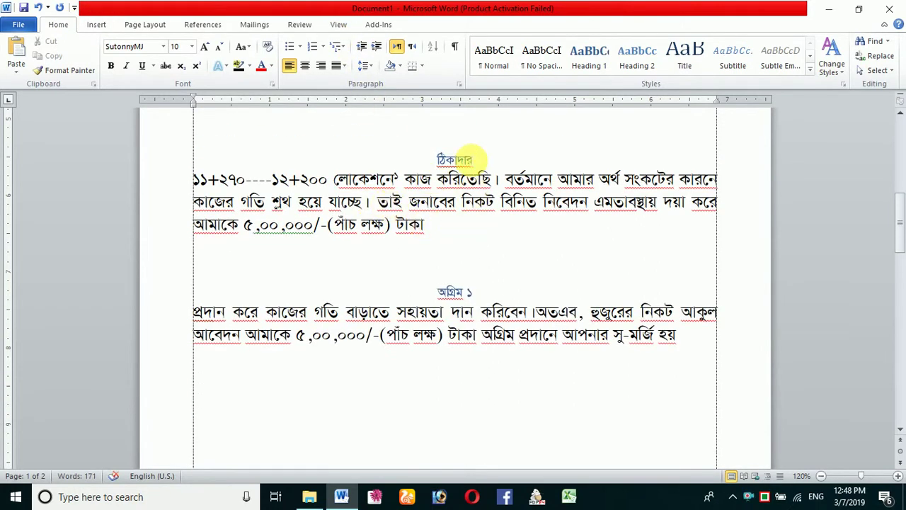
# - Insert a footnote after the ঠিকাদার heading and start typing its note text
pyautogui.click(473, 160)
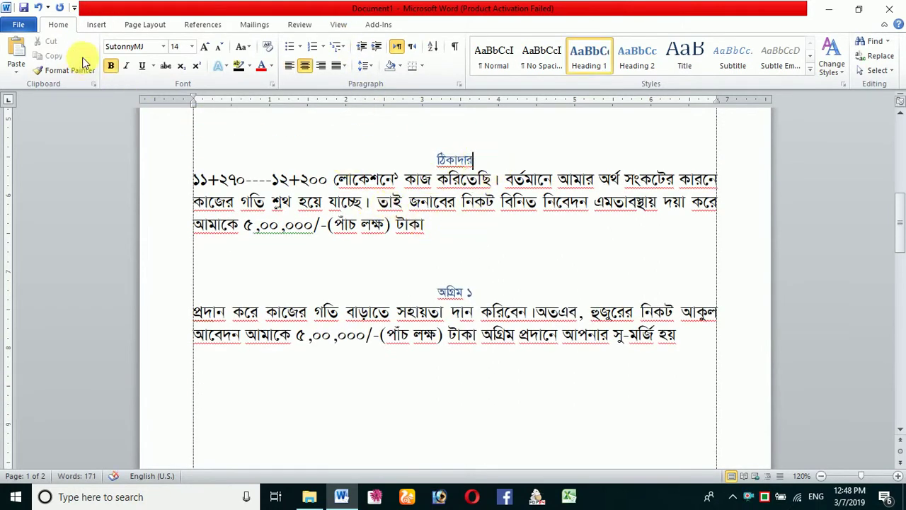
pyautogui.click(202, 24)
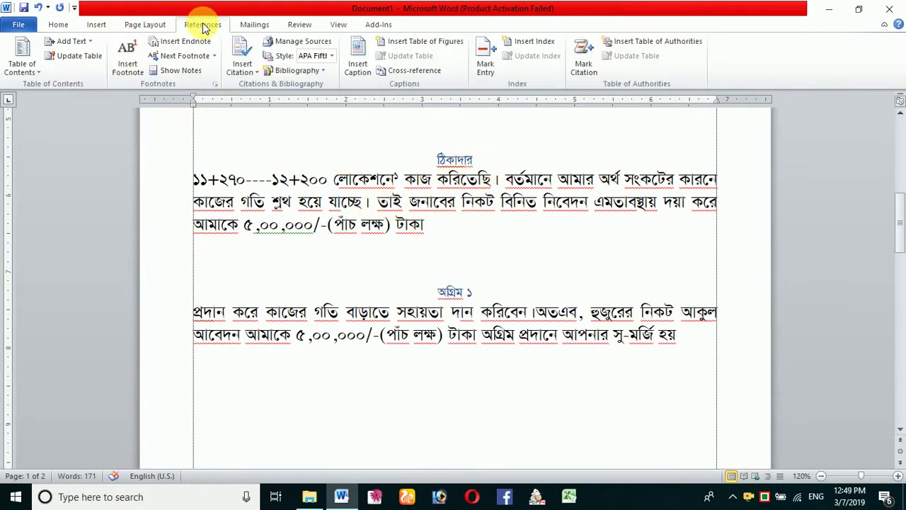
pyautogui.click(129, 66)
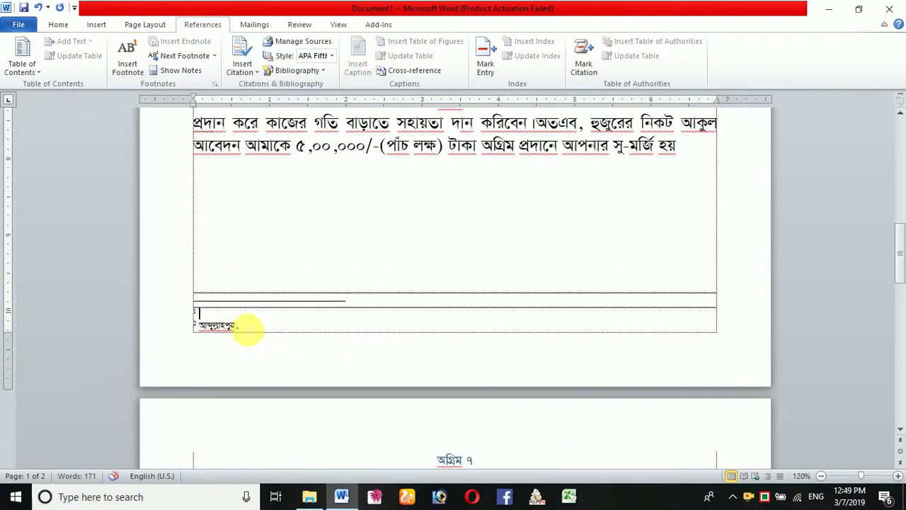
pyautogui.scroll(15, 556, 364)
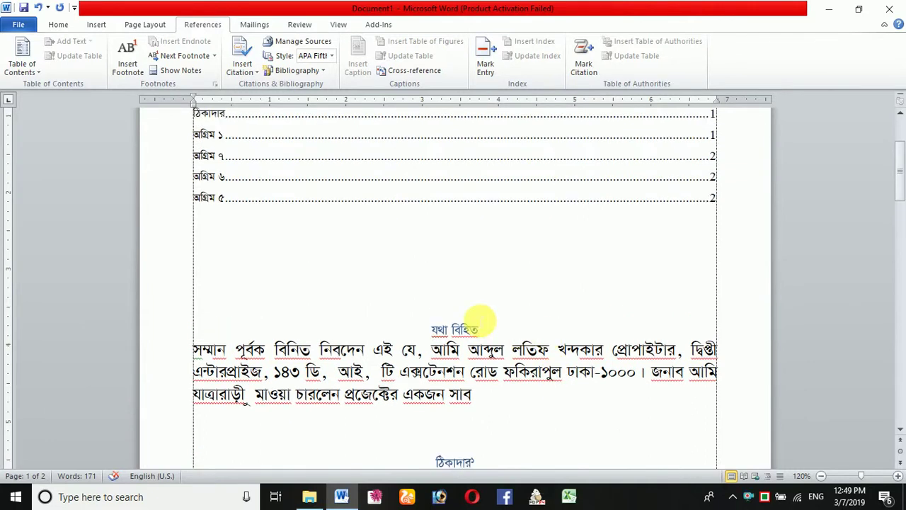
pyautogui.scroll(-3, 480, 322)
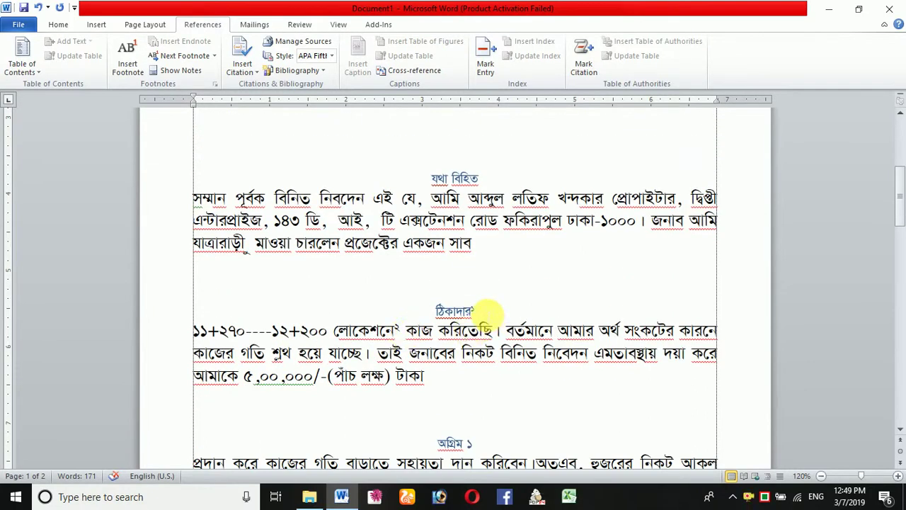
pyautogui.scroll(-11, 364, 333)
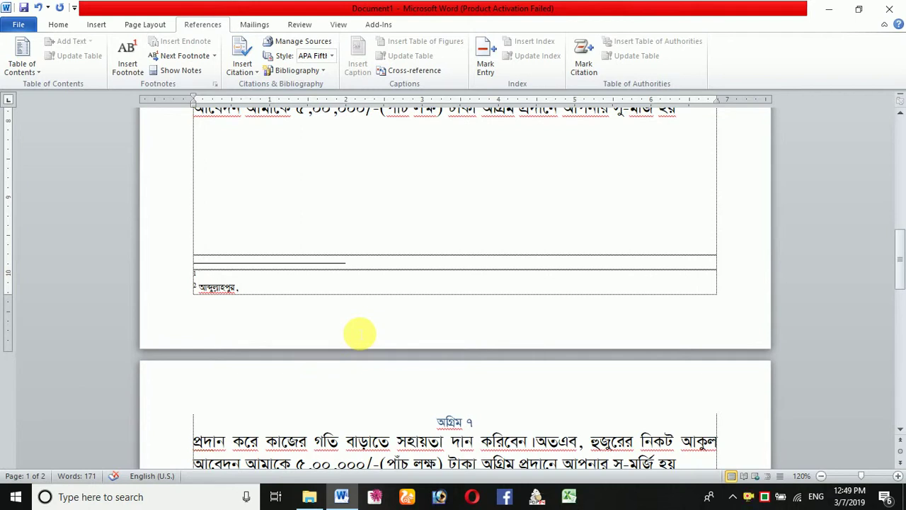
pyautogui.write('e')
pyautogui.press('BackSpace')
pyautogui.press('BackSpace')
pyautogui.press('BackSpace')
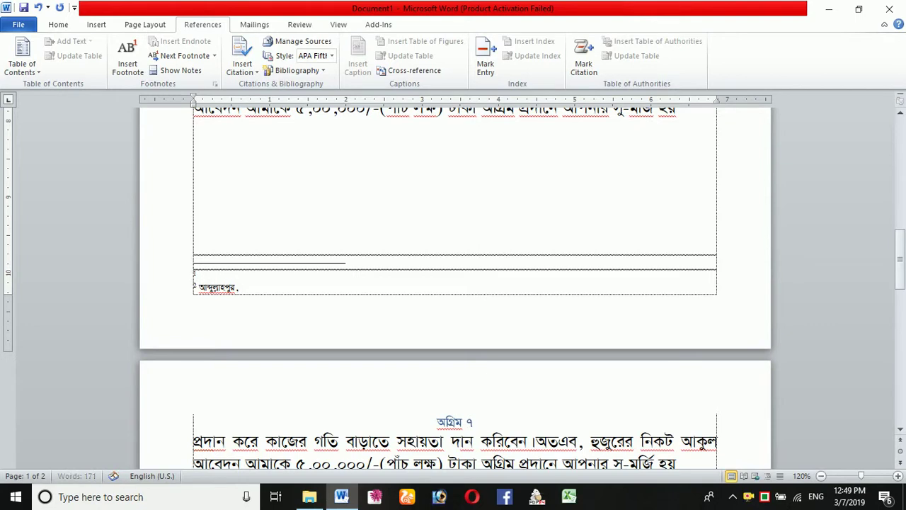
pyautogui.write('বতাক হড')
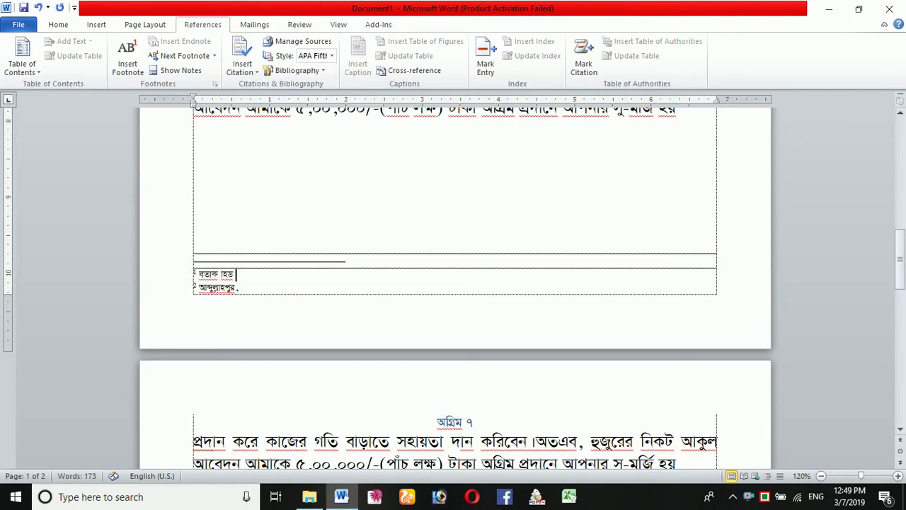
# - Scroll up through the letter to review the অগ্রিম ৬ and ৫ pages
pyautogui.scroll(3, 255, 308)
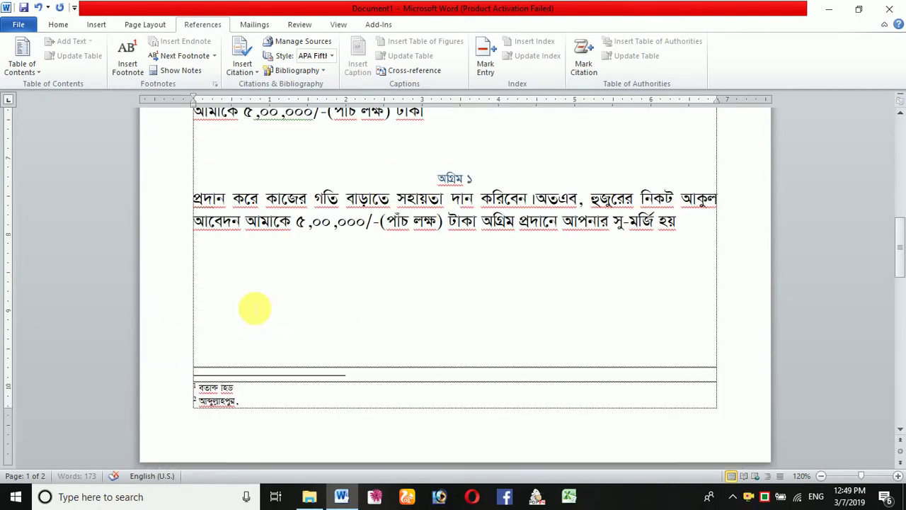
pyautogui.scroll(2, 259, 304)
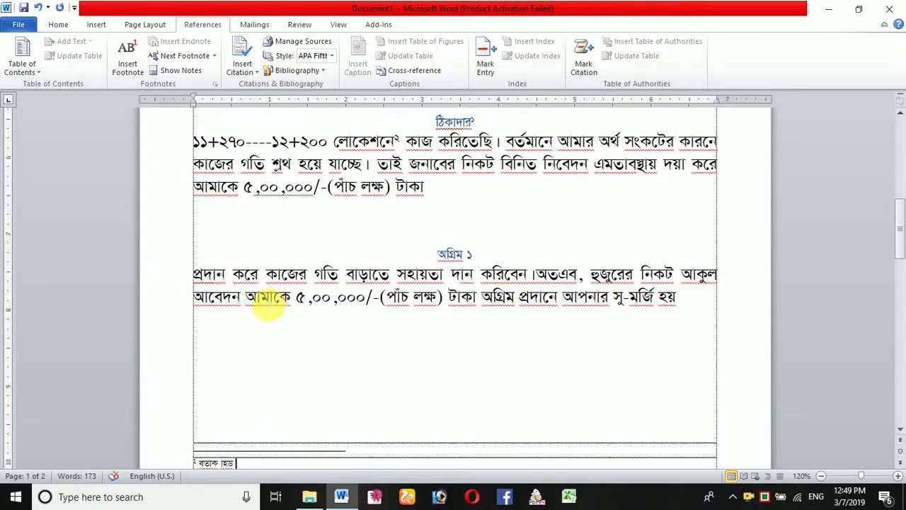
pyautogui.scroll(2, 319, 225)
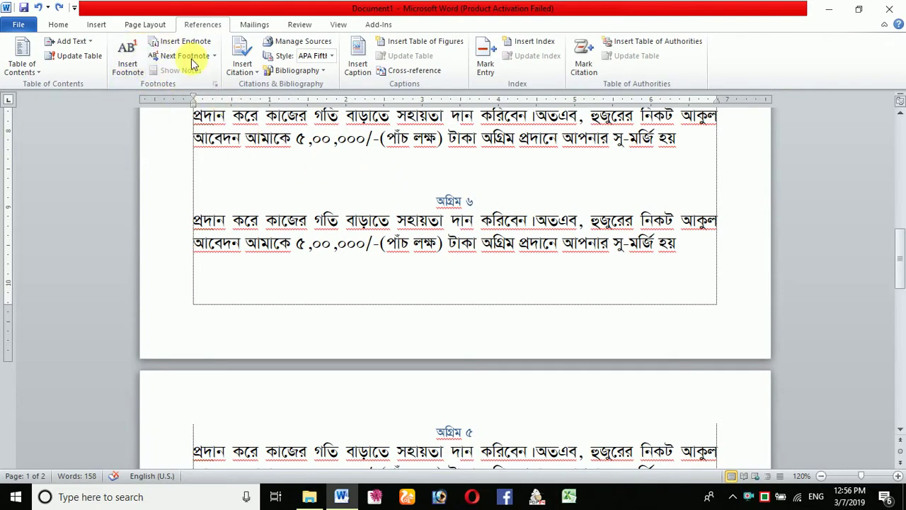
# - Try an endnote, then a footnote, after সহায়তা, undoing each so no note mark remains
pyautogui.scroll(5, 425, 209)
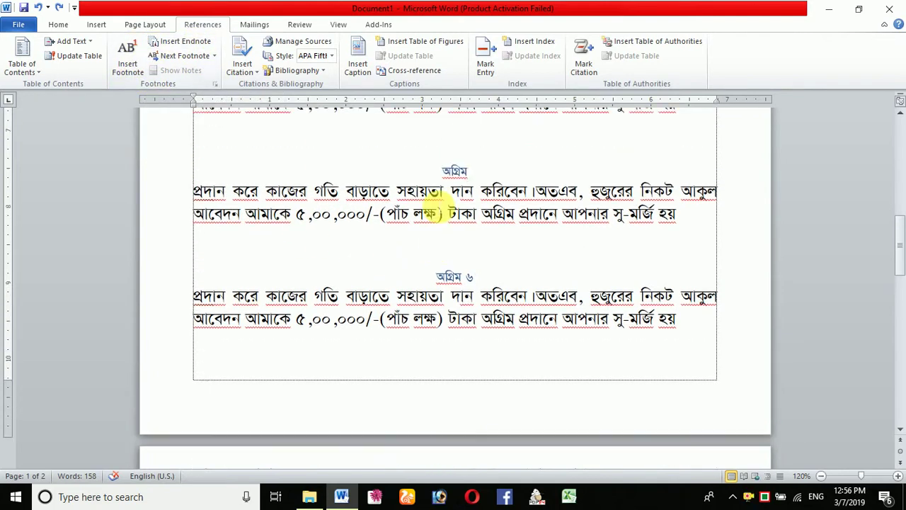
pyautogui.scroll(2, 446, 218)
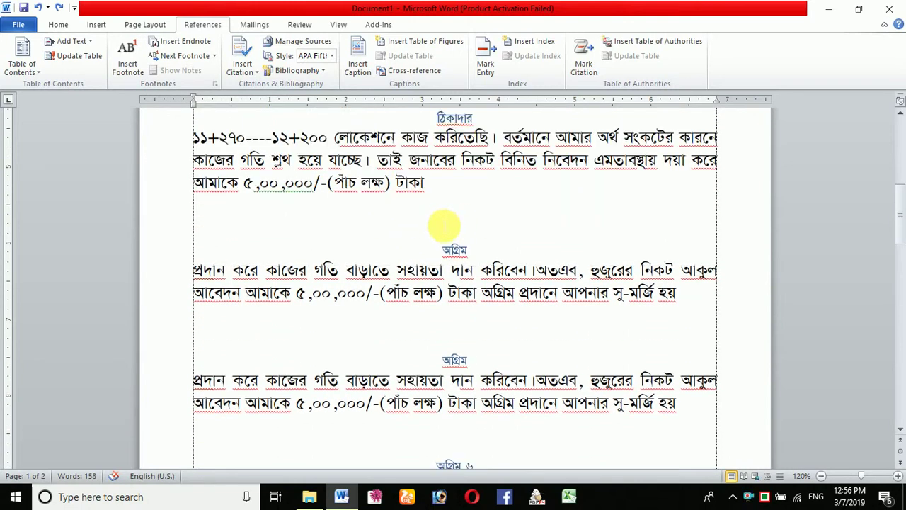
pyautogui.scroll(-5, 481, 233)
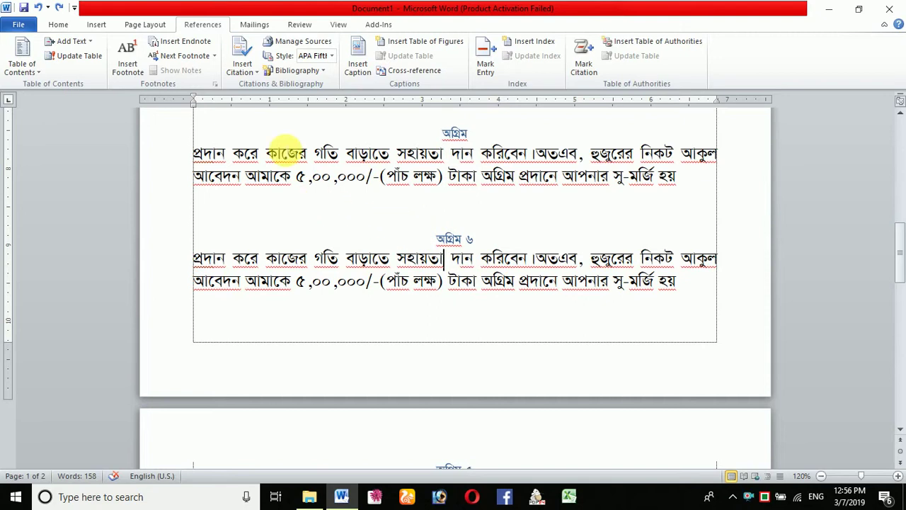
pyautogui.click(182, 41)
pyautogui.scroll(-10, 297, 374)
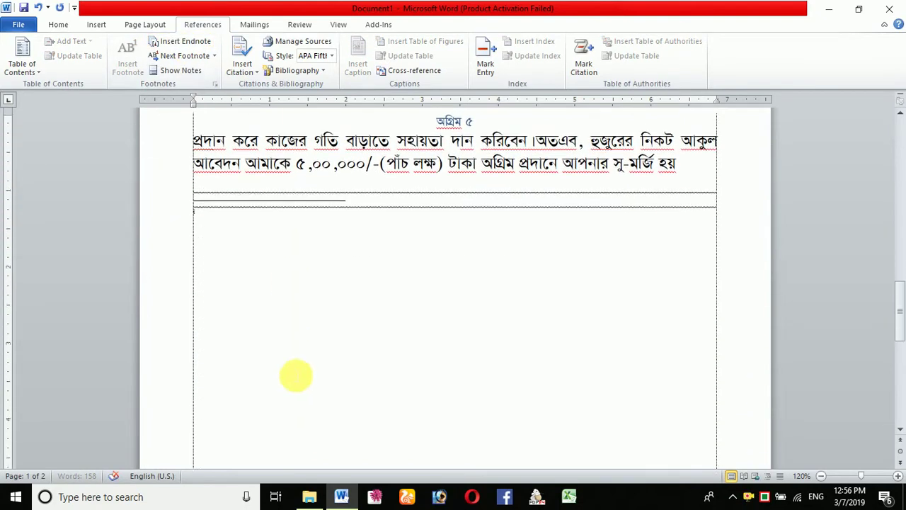
pyautogui.scroll(5, 324, 347)
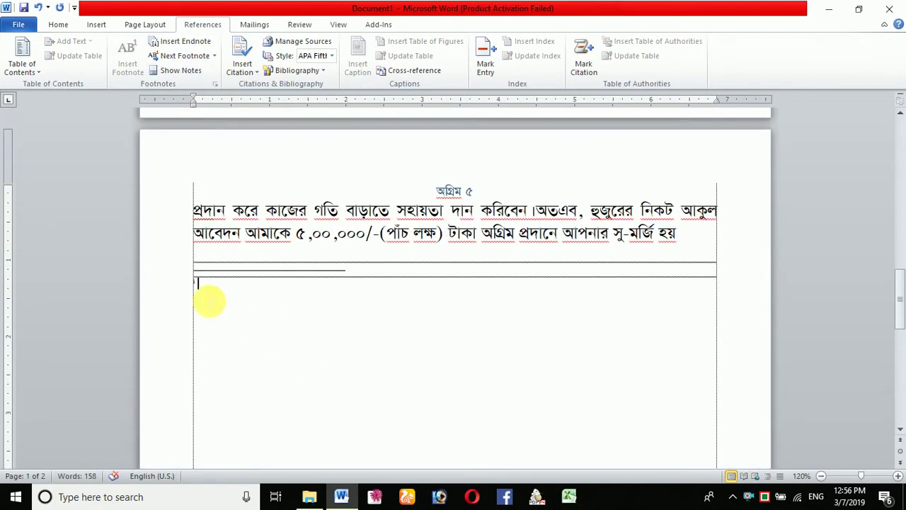
pyautogui.scroll(8, 222, 298)
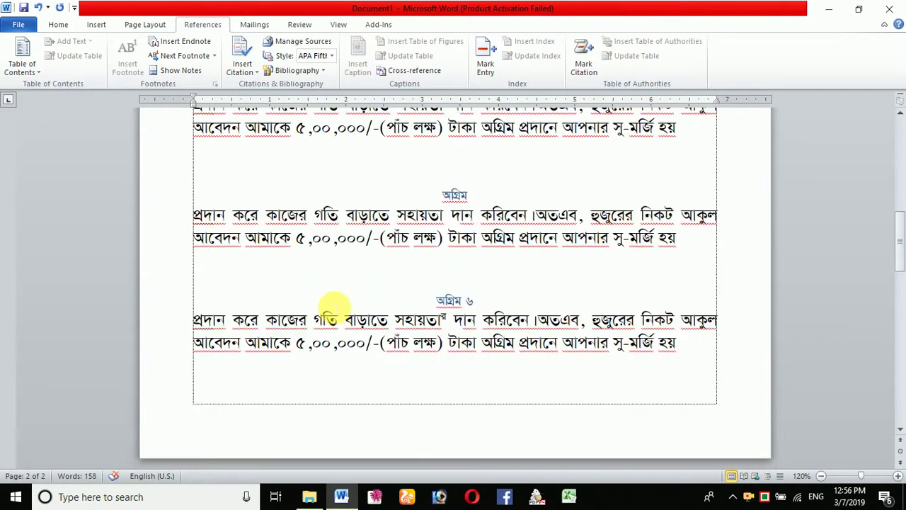
pyautogui.hotkey('ctrl', 'z')
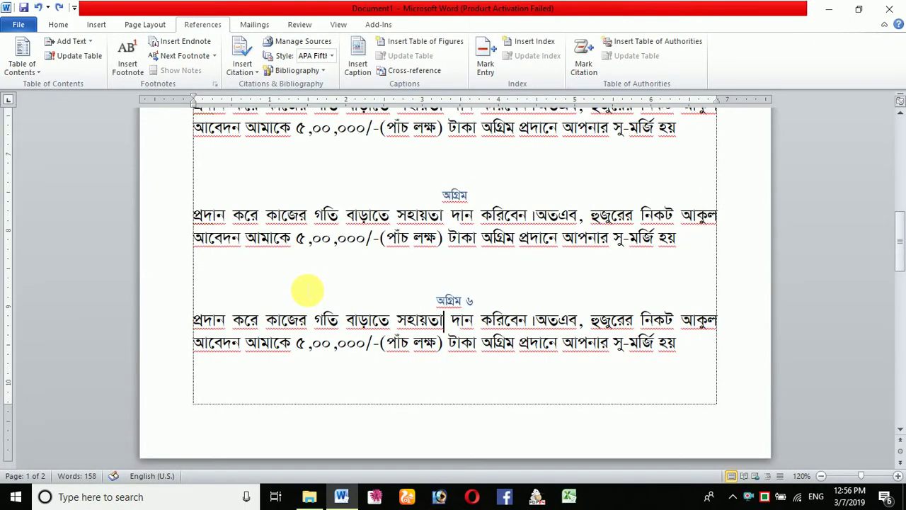
pyautogui.click(127, 57)
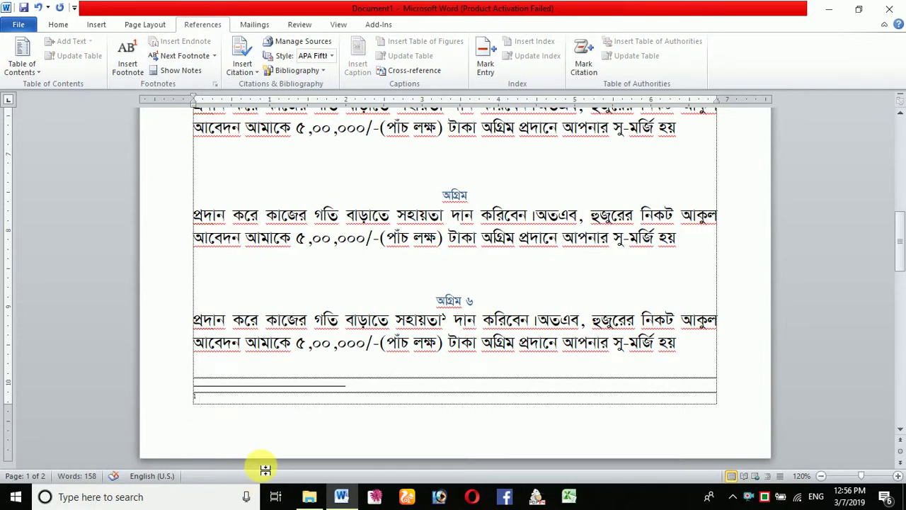
pyautogui.hotkey('ctrl', 'z')
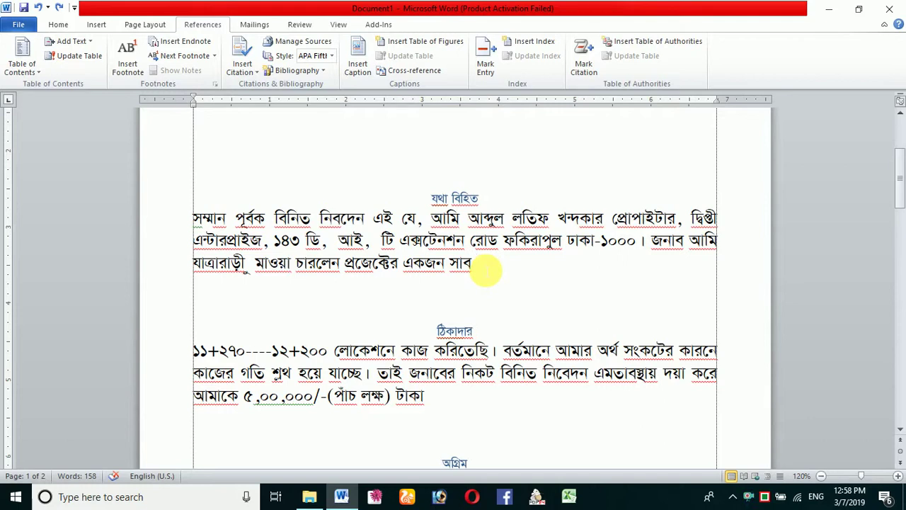
# - Select the first paragraph and start a new citation source with author 's'
pyautogui.moveTo(484, 269); pyautogui.dragTo(192, 216)
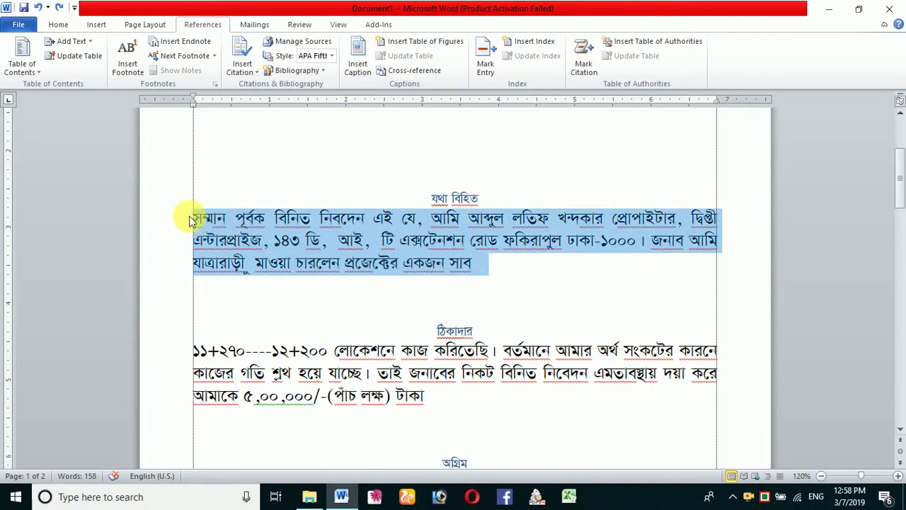
pyautogui.click(242, 68)
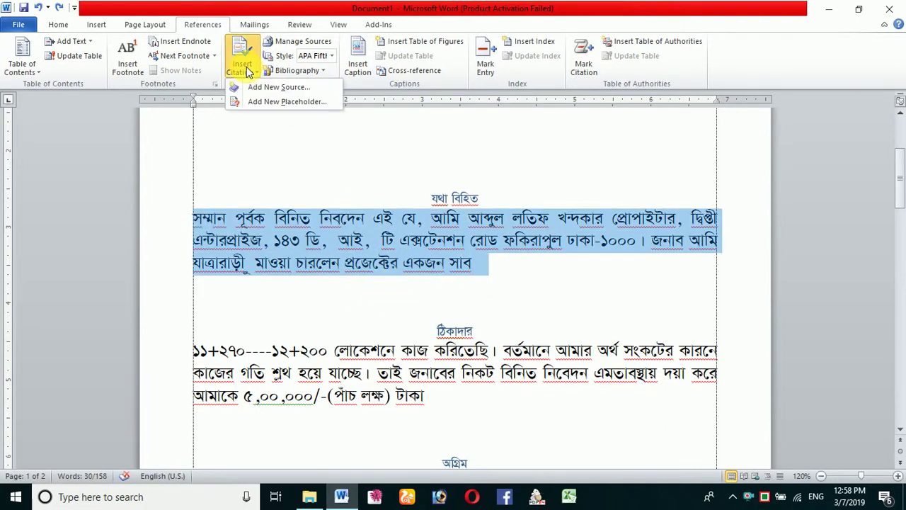
pyautogui.click(291, 88)
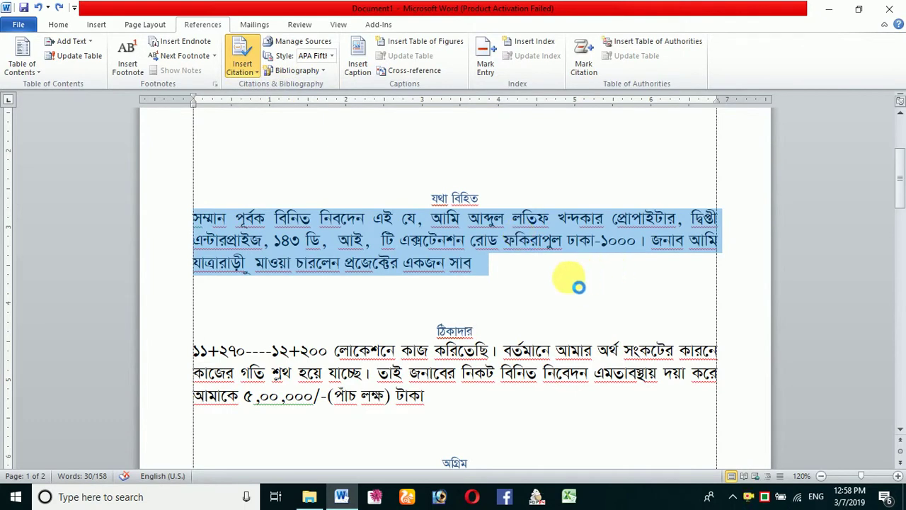
pyautogui.moveTo(481, 146); pyautogui.dragTo(534, 141)
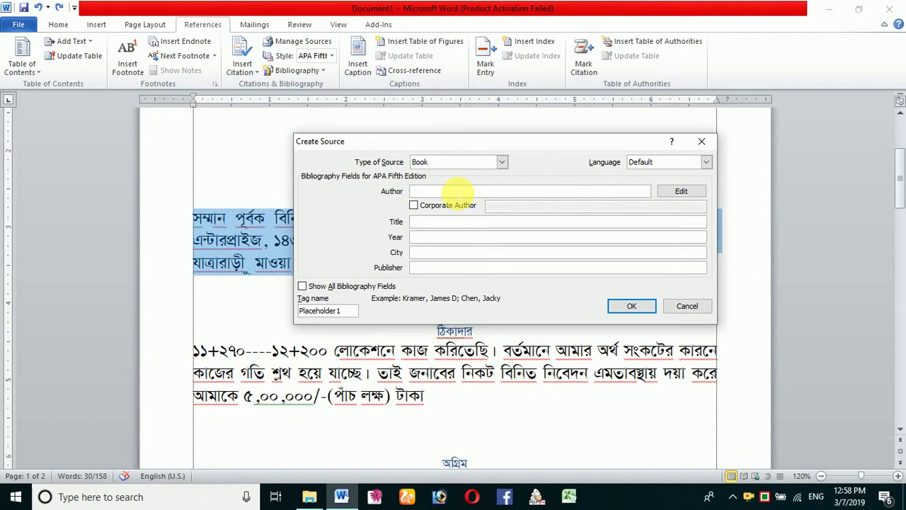
pyautogui.write('P')
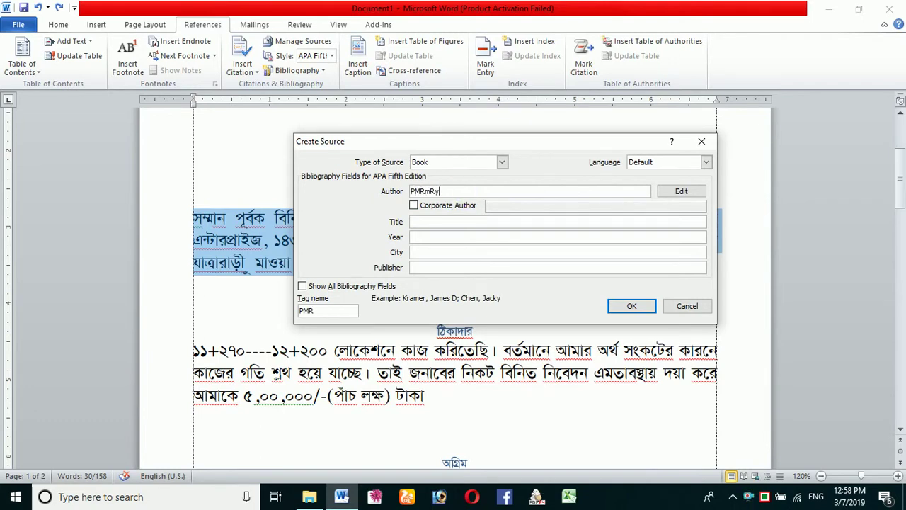
pyautogui.write('MRmRy')
pyautogui.click(378, 191)
pyautogui.press('BackSpace')
pyautogui.write('sk')
# - Enter title 'gh', year 2019 and city dhaka, save the source, then undo the paragraph replacement
pyautogui.click(432, 224)
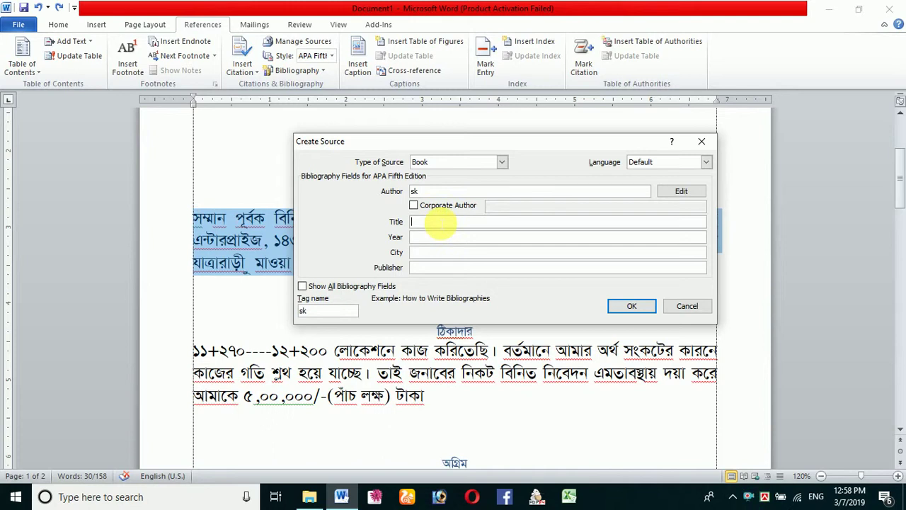
pyautogui.write('g')
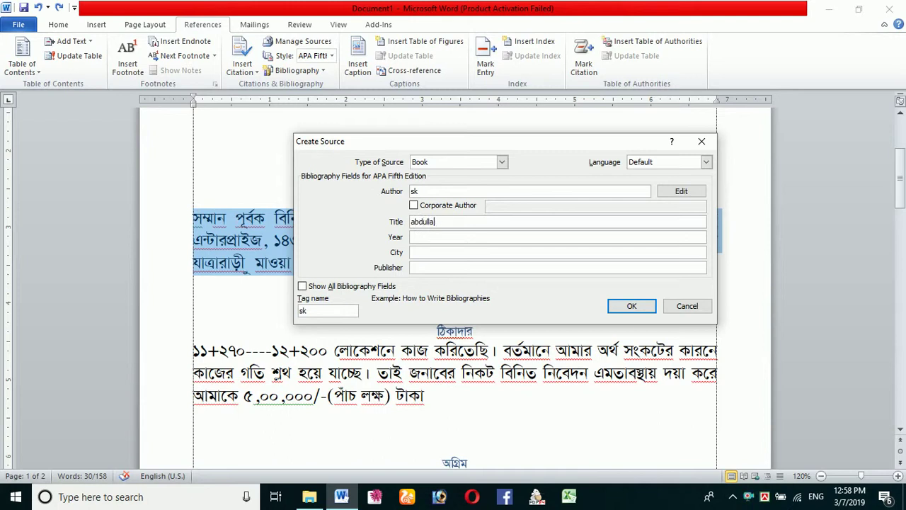
pyautogui.write('h')
pyautogui.click(439, 238)
pyautogui.write('2019')
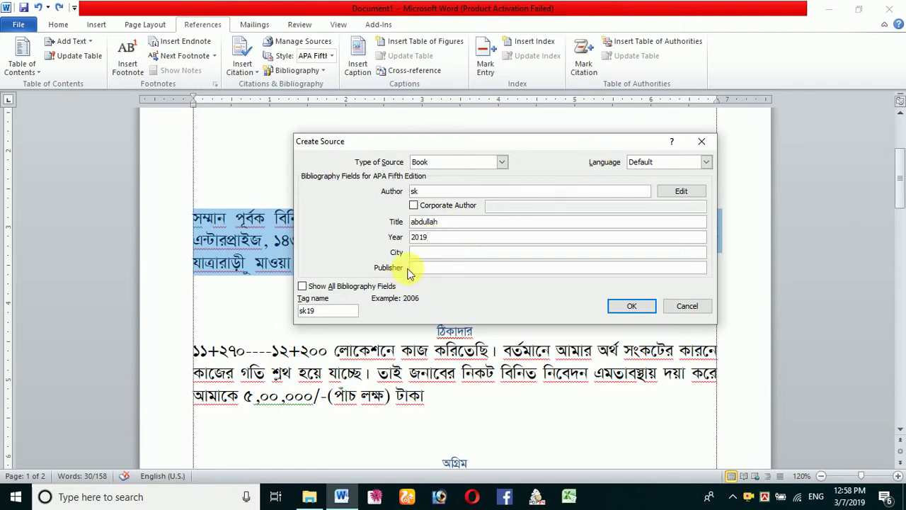
pyautogui.click(415, 252)
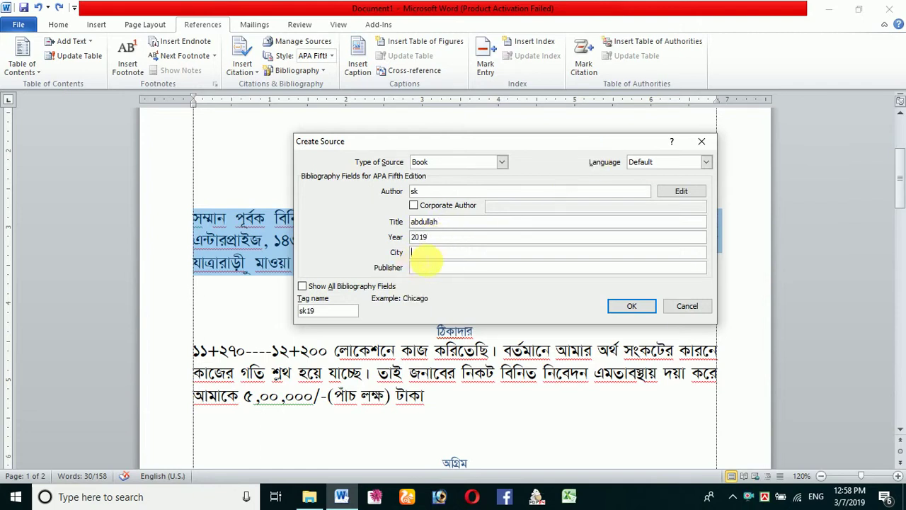
pyautogui.write('dhaka')
pyautogui.click(430, 269)
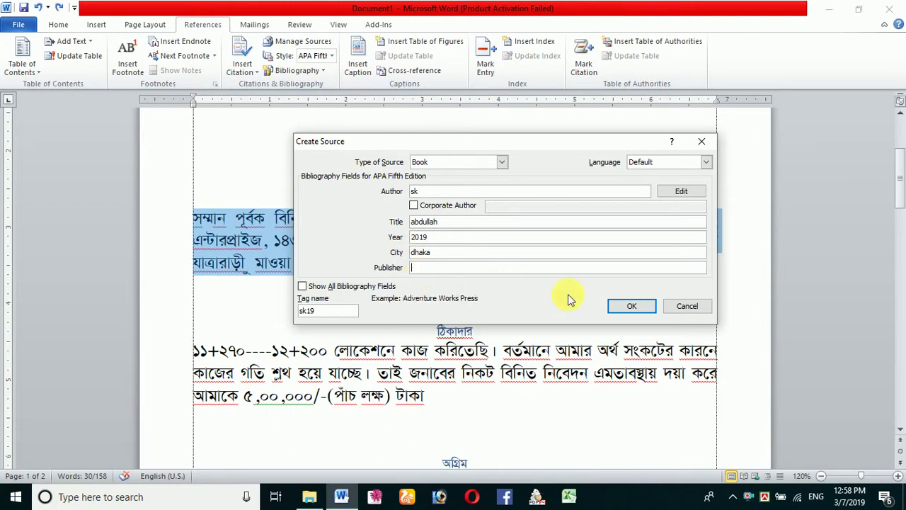
pyautogui.click(630, 306)
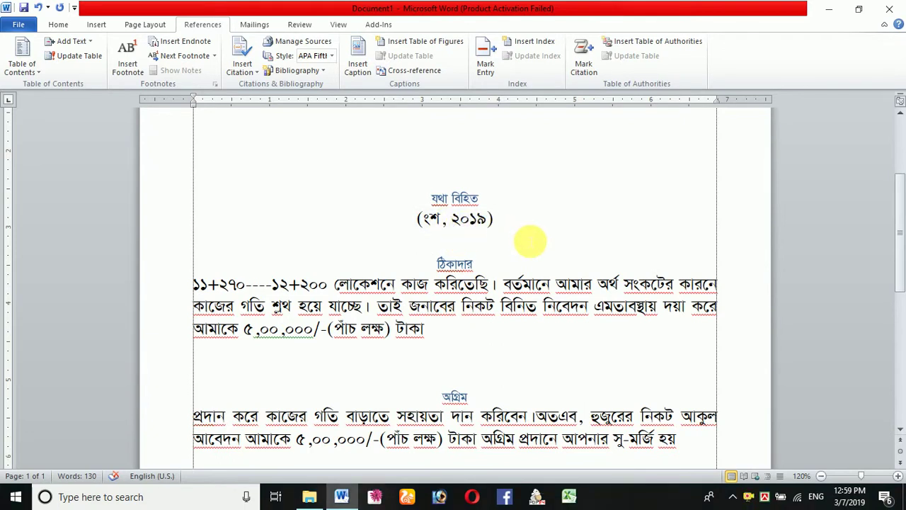
pyautogui.hotkey('ctrl', 'z')
pyautogui.click(486, 256)
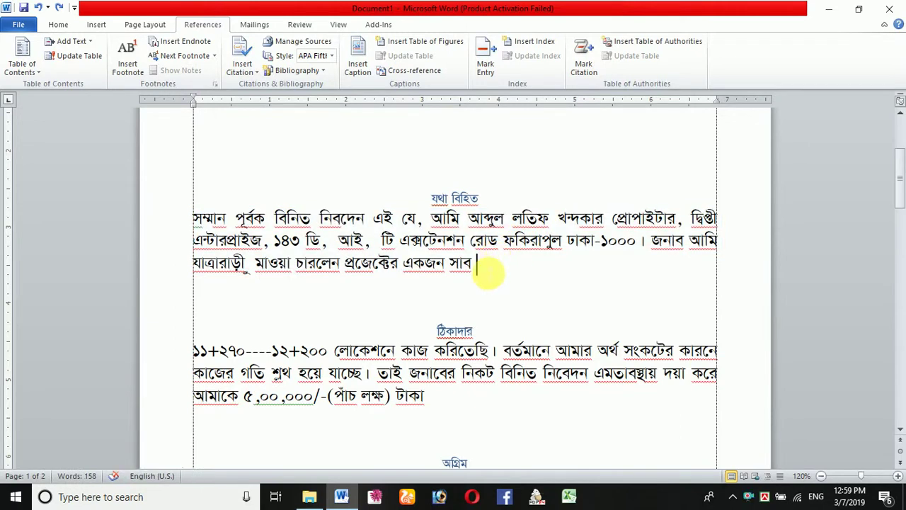
# - Insert a citation of the 2019 book source right after সাব
pyautogui.click(242, 60)
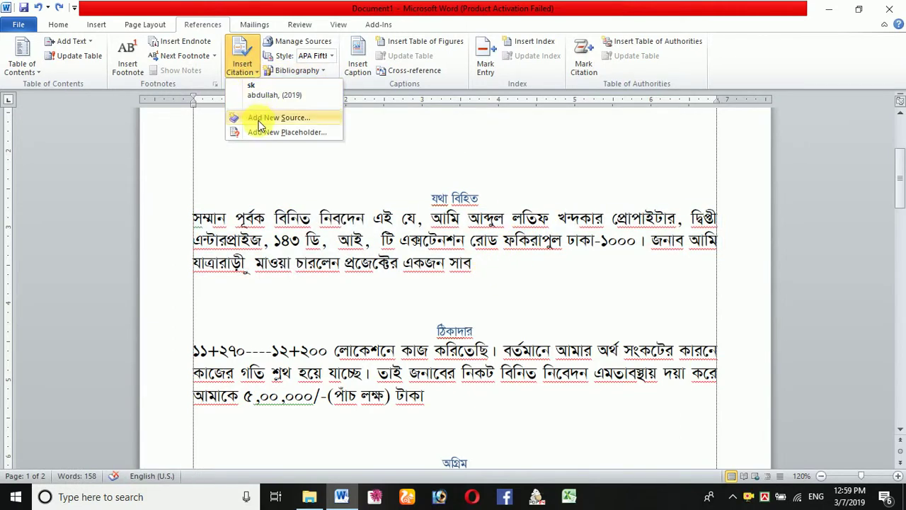
pyautogui.click(263, 94)
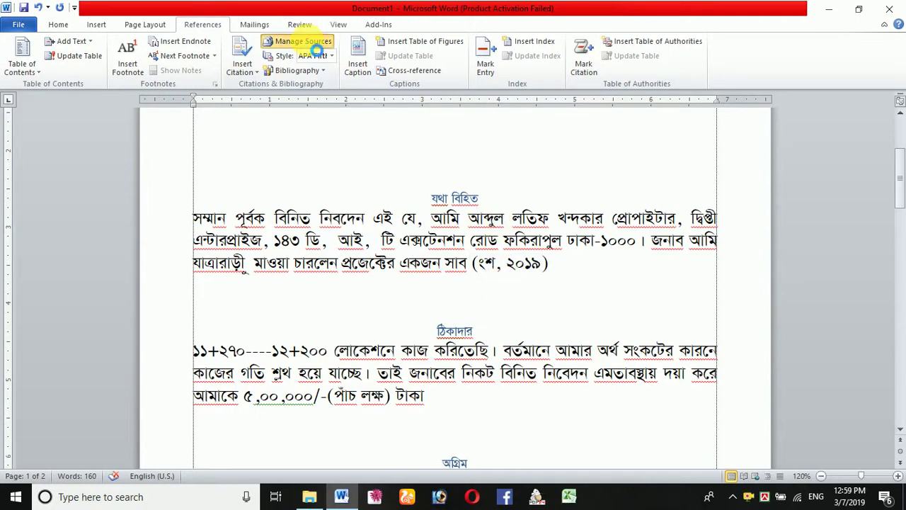
pyautogui.click(312, 52)
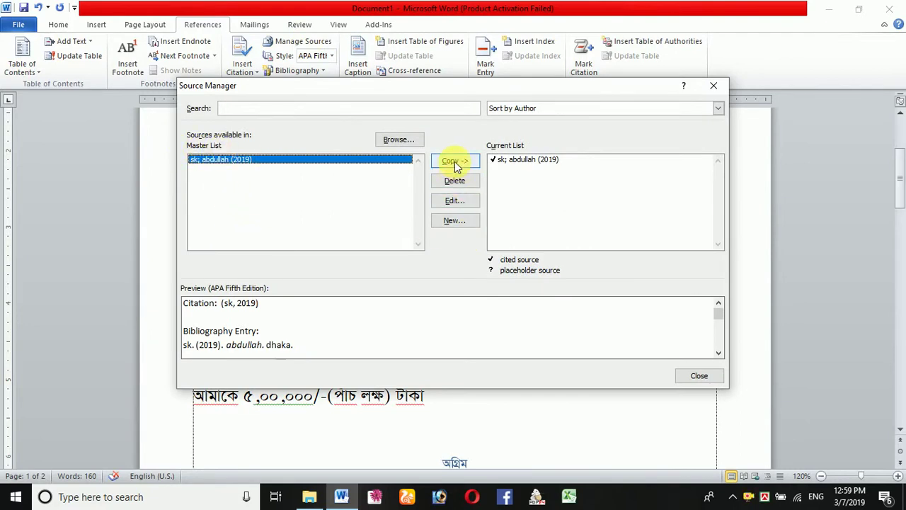
pyautogui.click(457, 201)
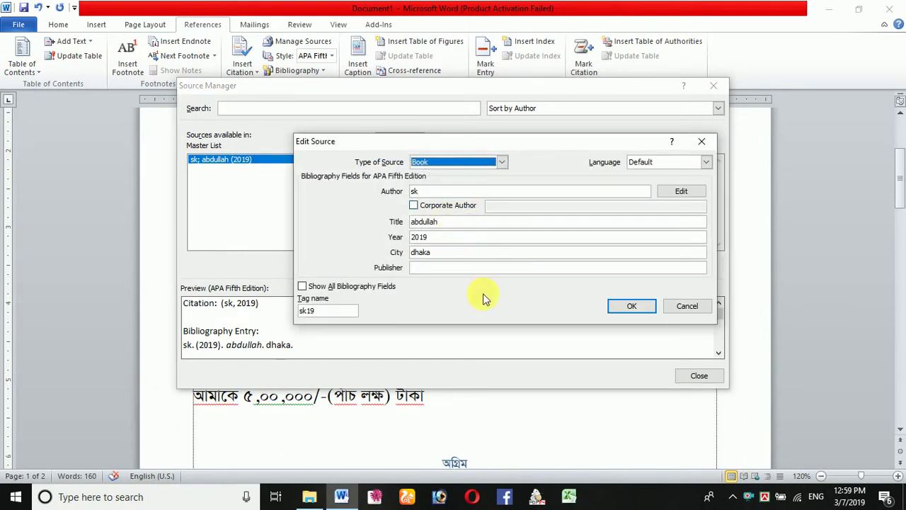
pyautogui.click(683, 306)
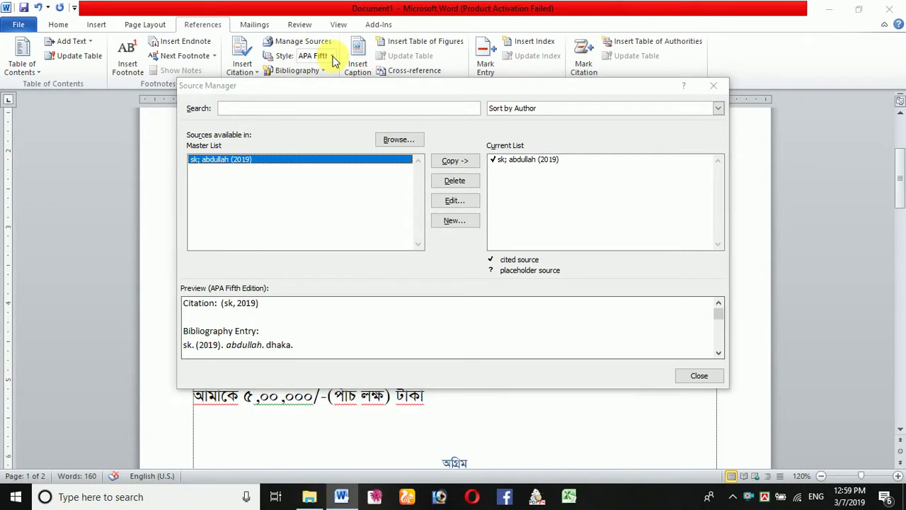
pyautogui.click(712, 85)
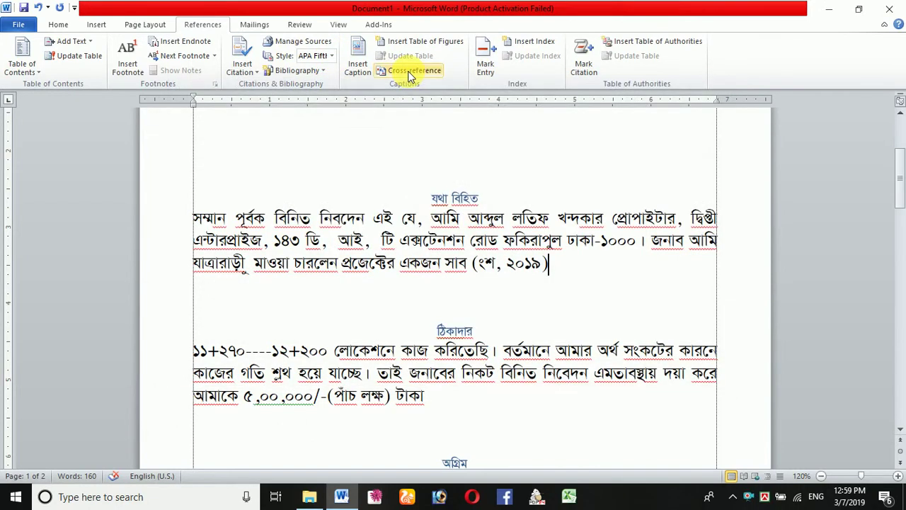
pyautogui.click(331, 56)
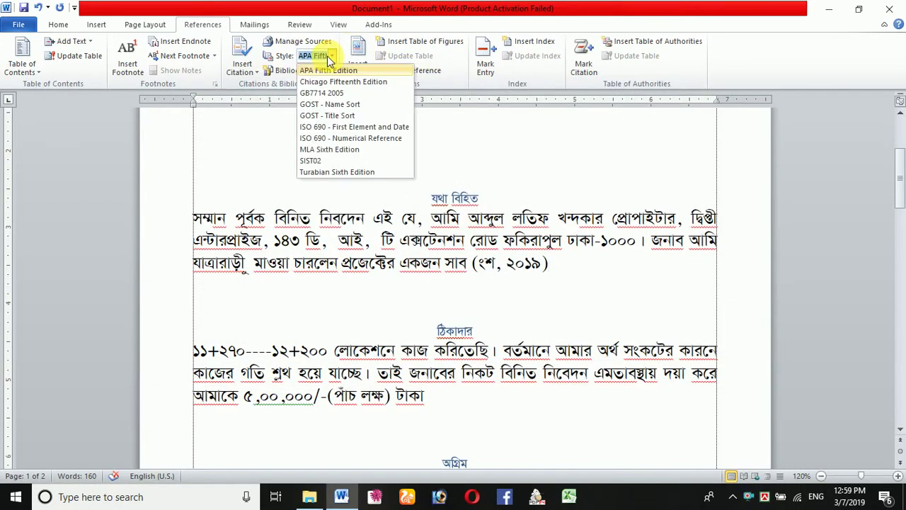
pyautogui.click(281, 158)
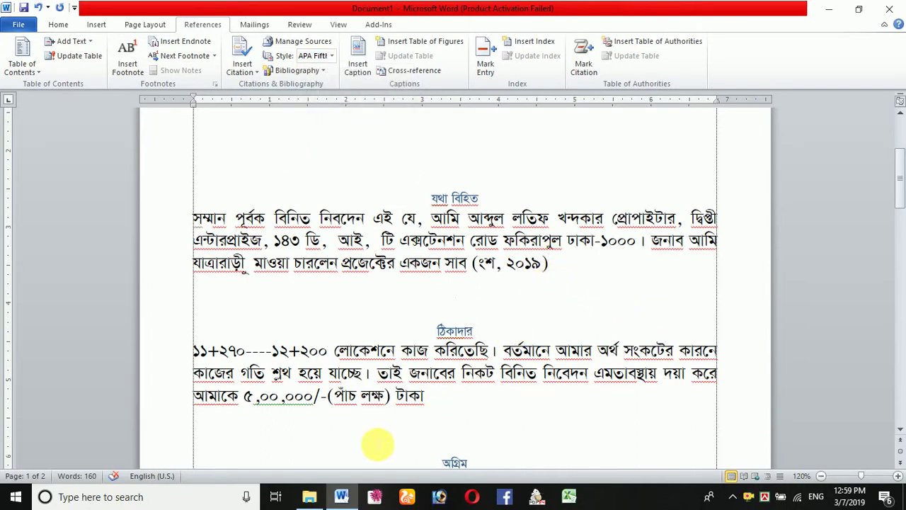
pyautogui.click(476, 402)
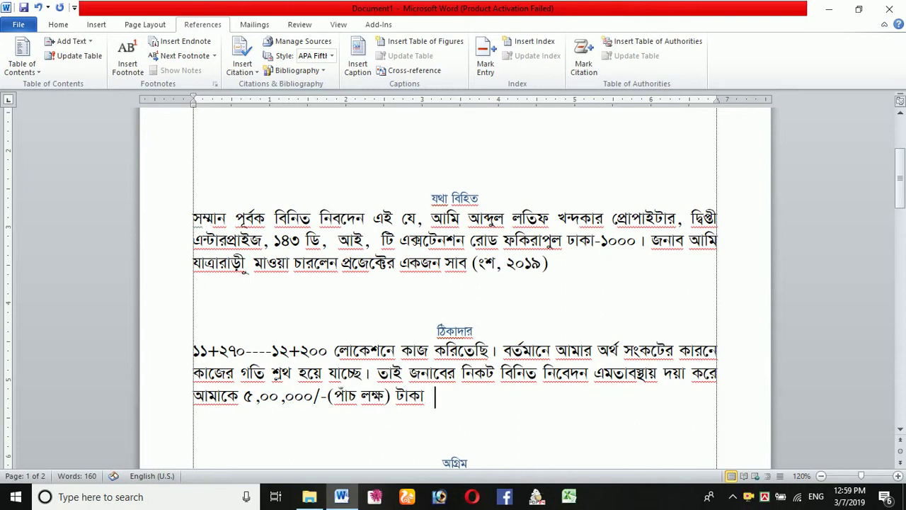
# - Create a book source with author 'jkh', title 'kjh' and year 2019, citing it after টাকা
pyautogui.click(241, 67)
pyautogui.click(253, 118)
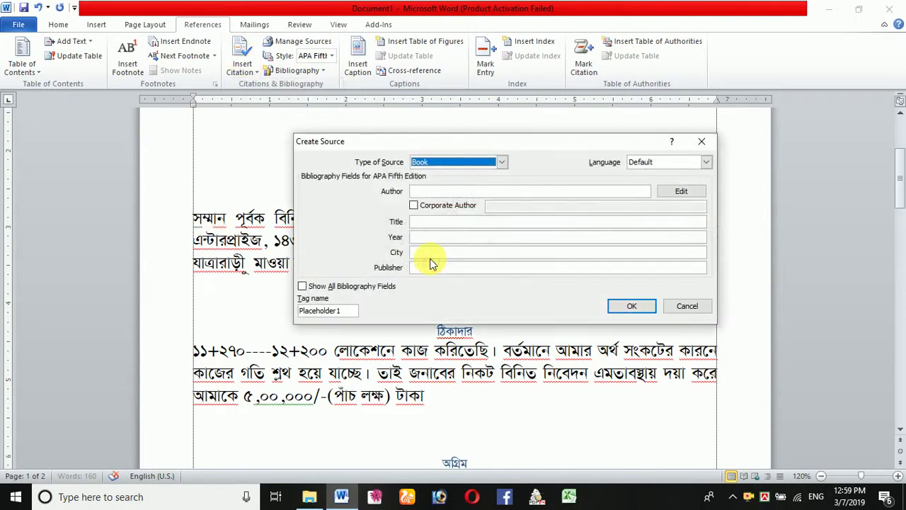
pyautogui.click(435, 191)
pyautogui.write('jkhkjhjk')
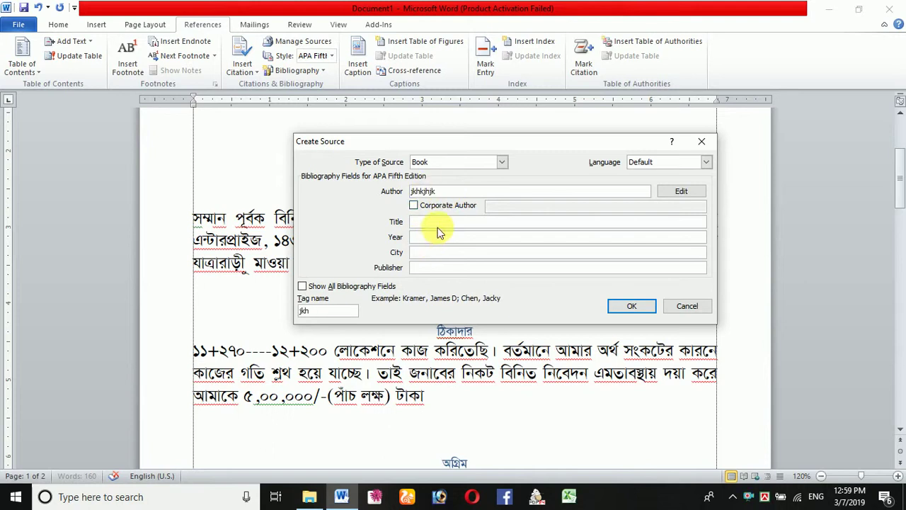
pyautogui.click(437, 222)
pyautogui.write('kjhkjhkjl')
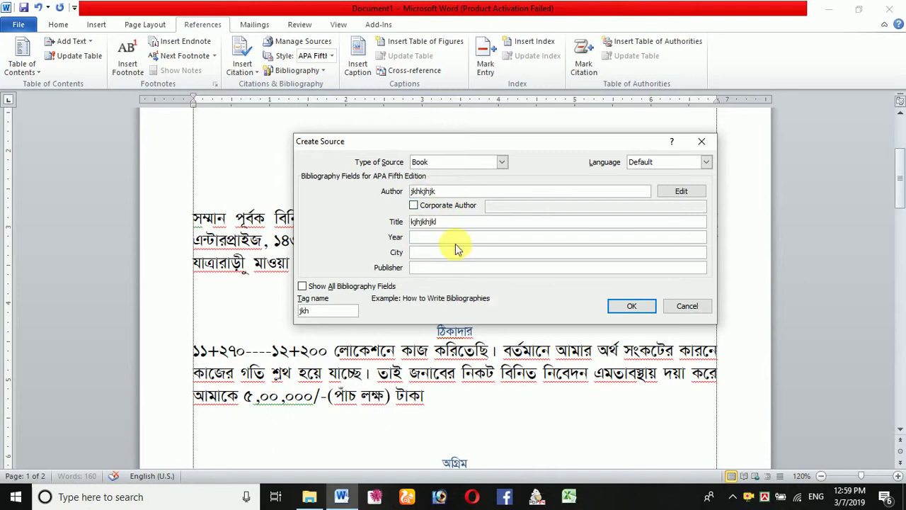
pyautogui.click(460, 241)
pyautogui.write('2')
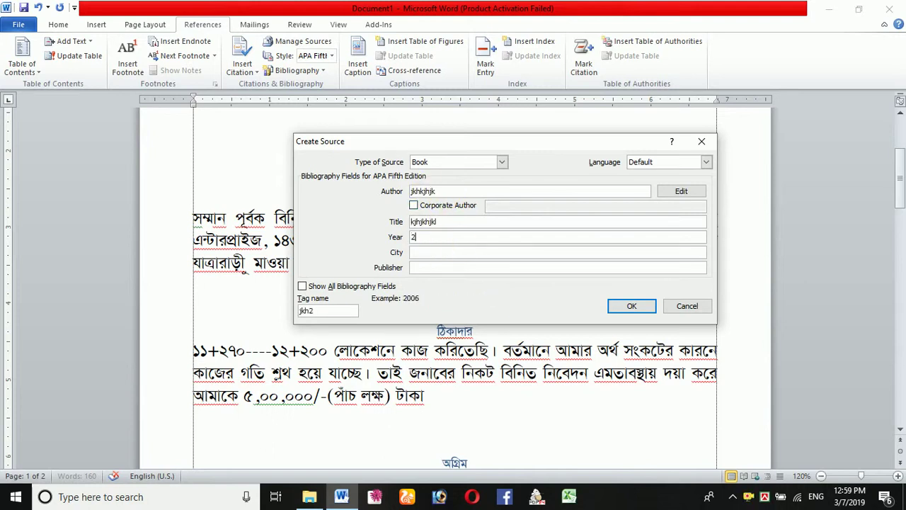
pyautogui.write('019')
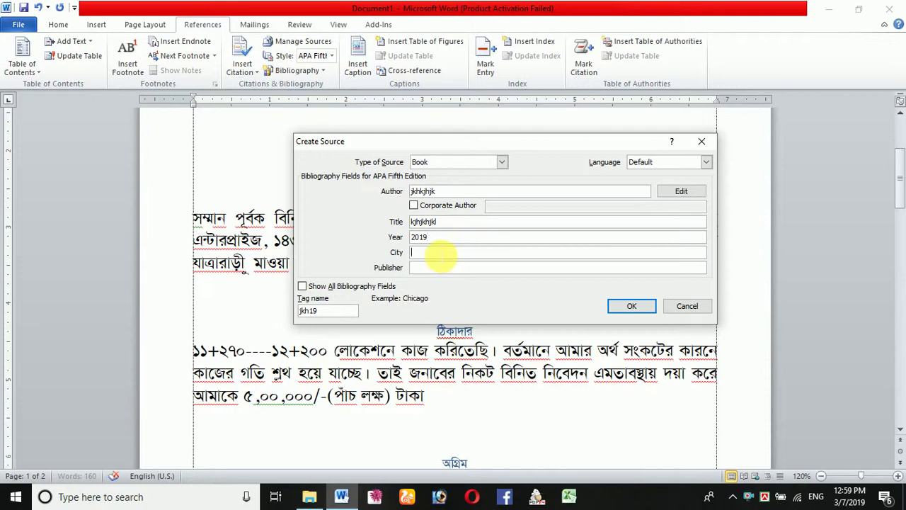
pyautogui.write('lkjkl')
pyautogui.click(632, 309)
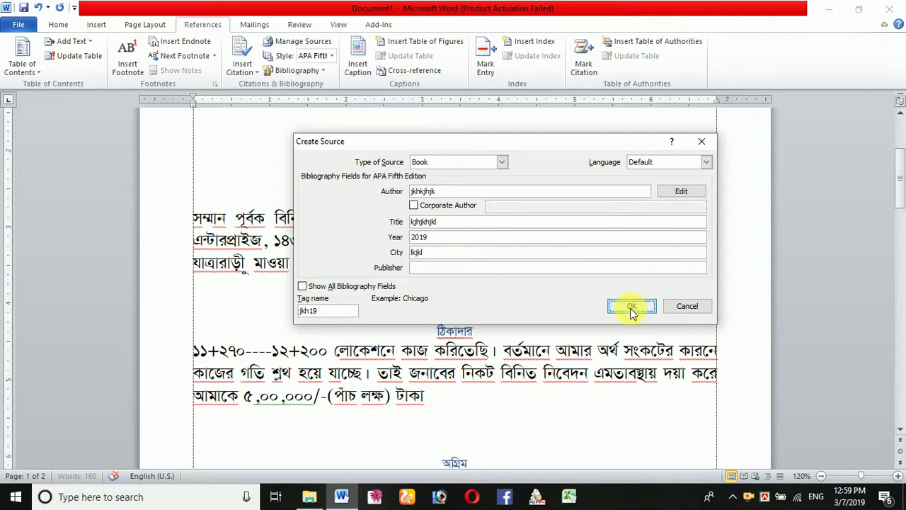
pyautogui.scroll(-1, 432, 403)
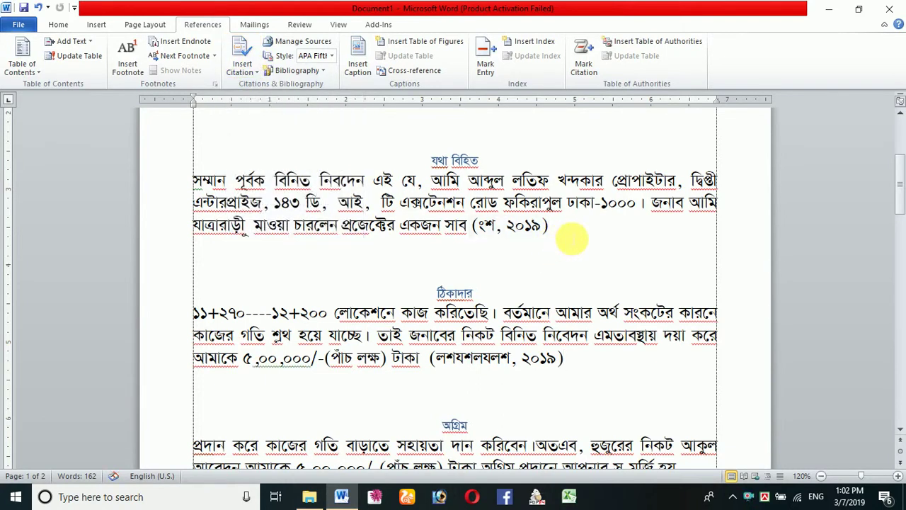
pyautogui.click(253, 75)
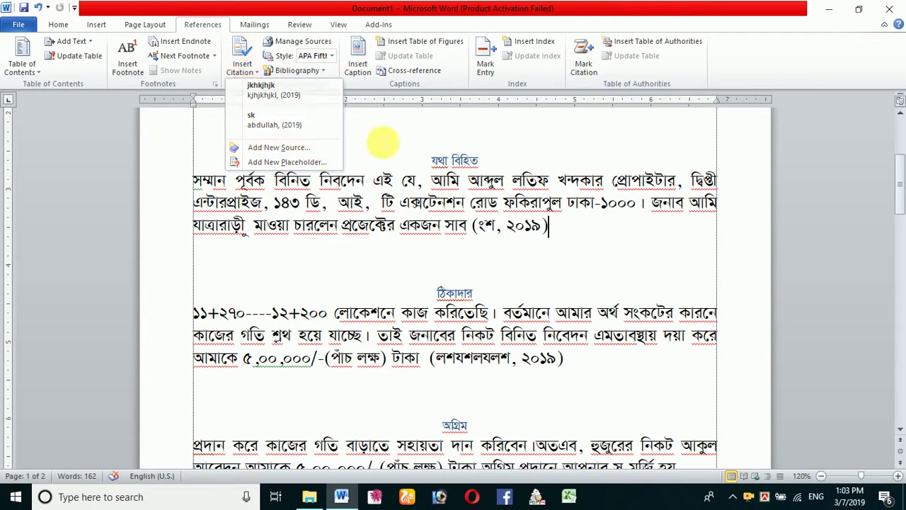
pyautogui.click(385, 141)
pyautogui.click(314, 42)
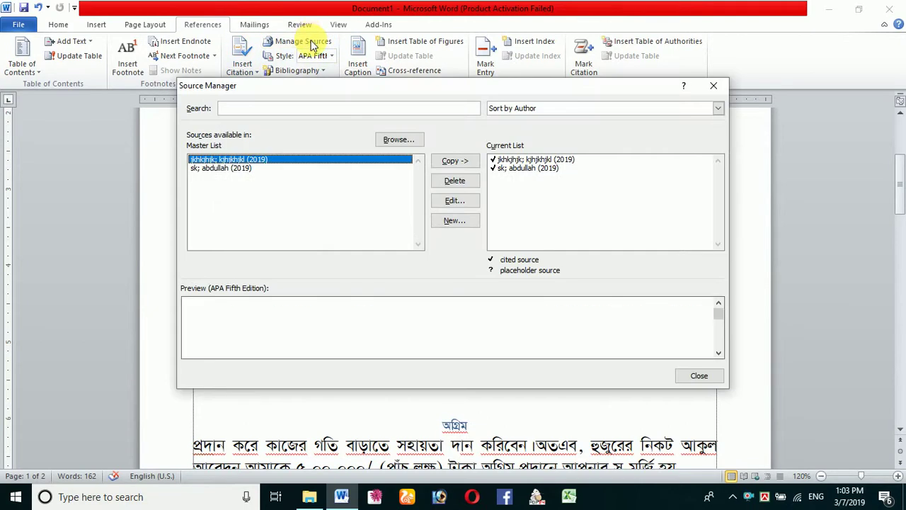
pyautogui.click(238, 169)
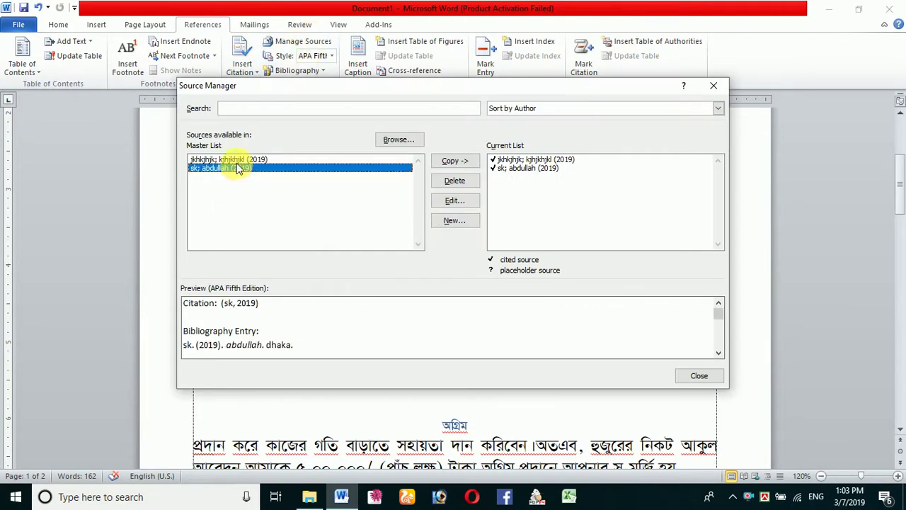
pyautogui.click(237, 160)
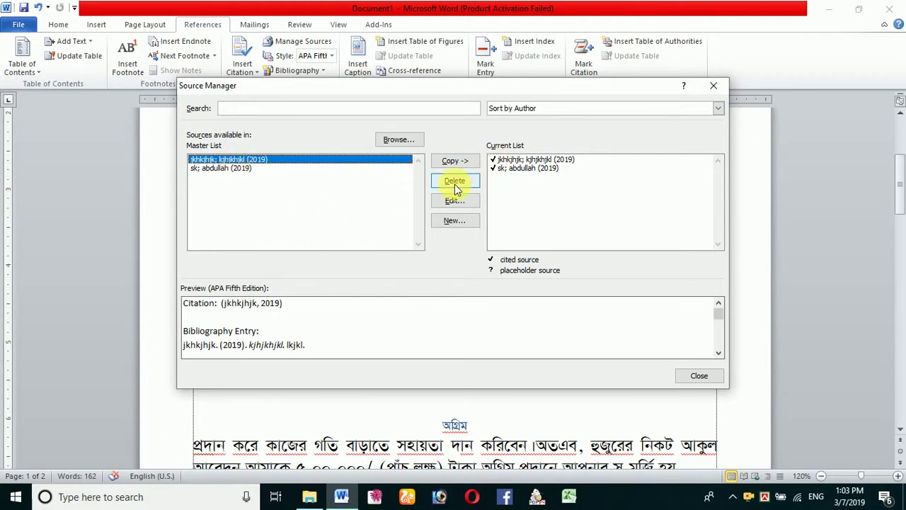
pyautogui.click(715, 86)
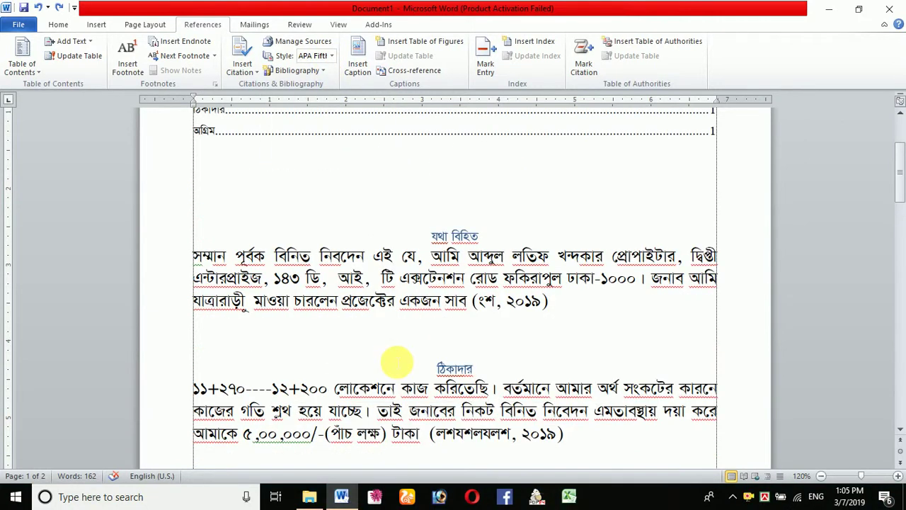
pyautogui.click(312, 118)
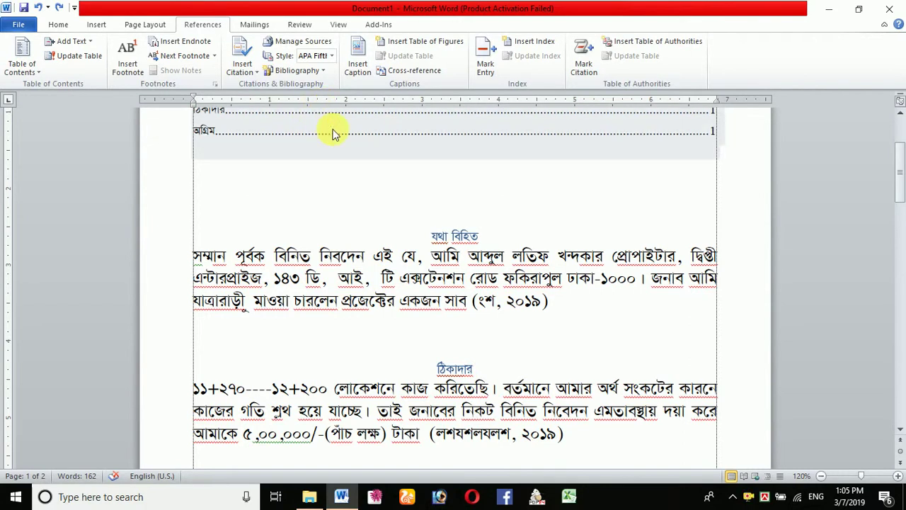
pyautogui.scroll(-1, 514, 342)
pyautogui.scroll(-7, 514, 343)
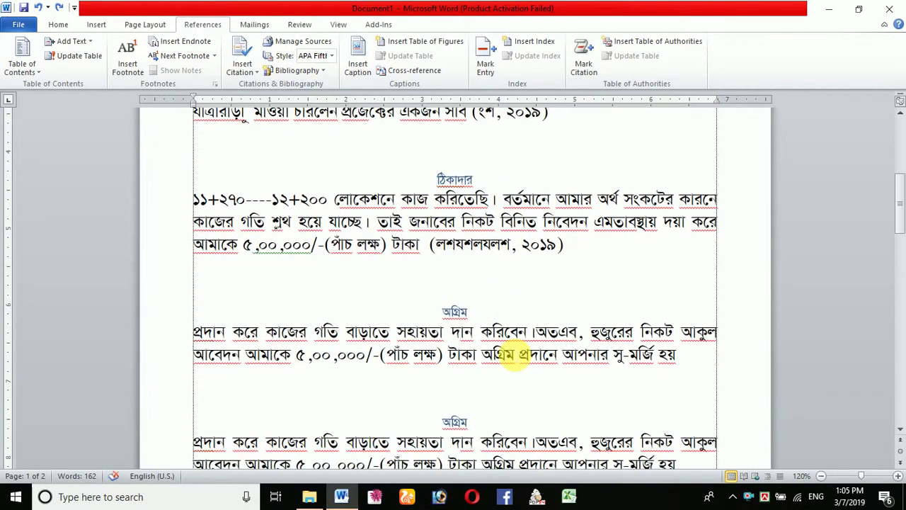
pyautogui.scroll(7, 515, 350)
pyautogui.scroll(1, 514, 349)
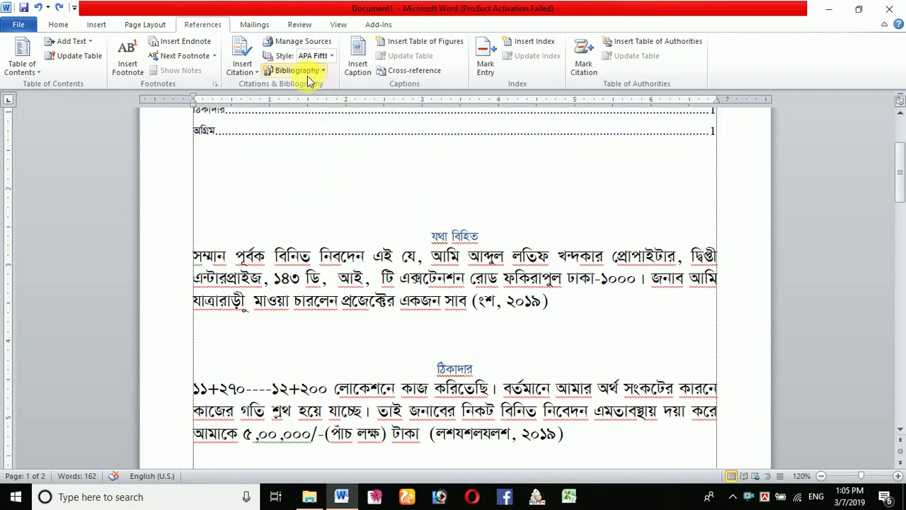
pyautogui.click(297, 71)
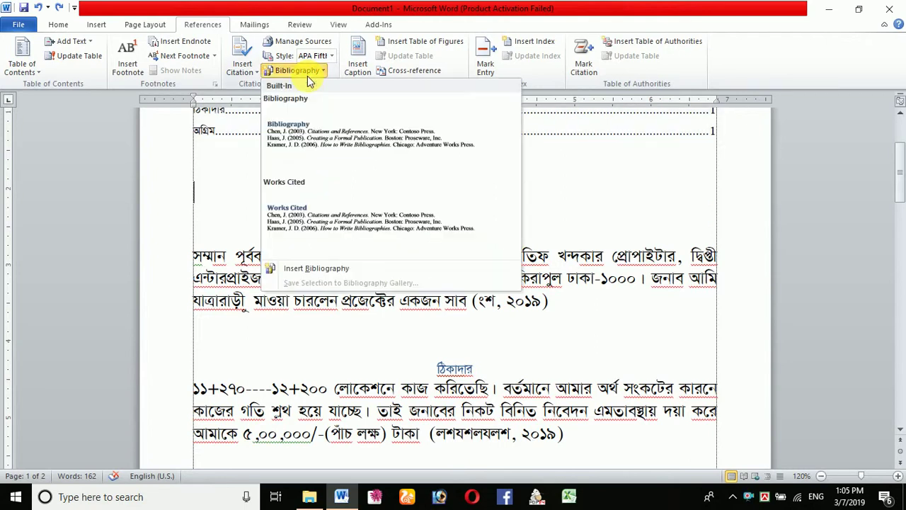
pyautogui.click(301, 137)
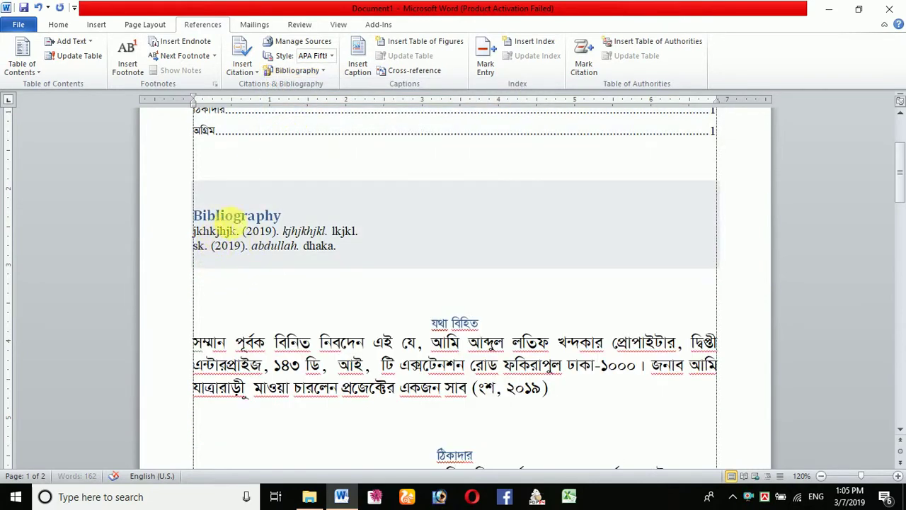
pyautogui.click(505, 294)
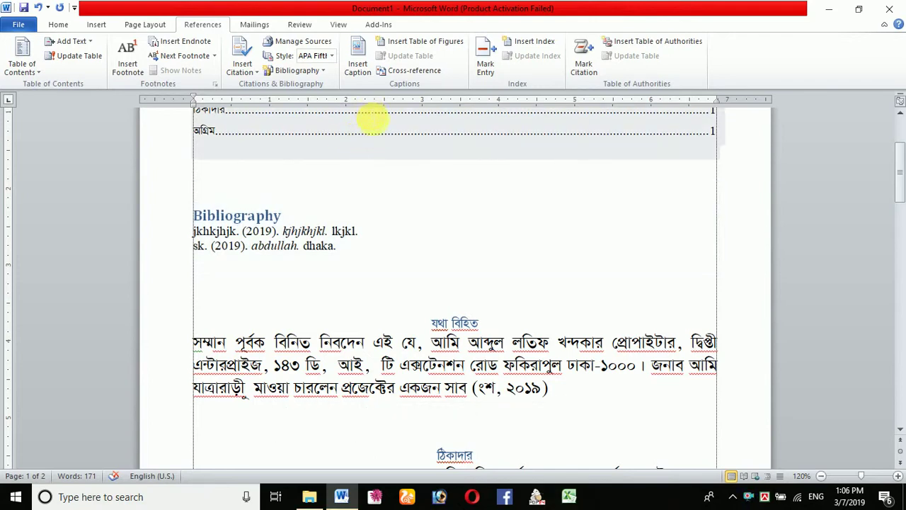
pyautogui.scroll(3, 471, 220)
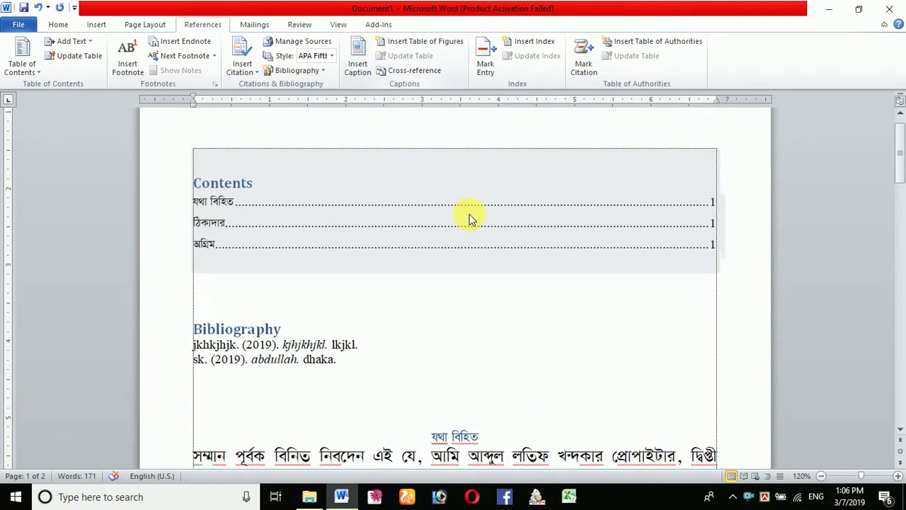
pyautogui.scroll(-1, 311, 262)
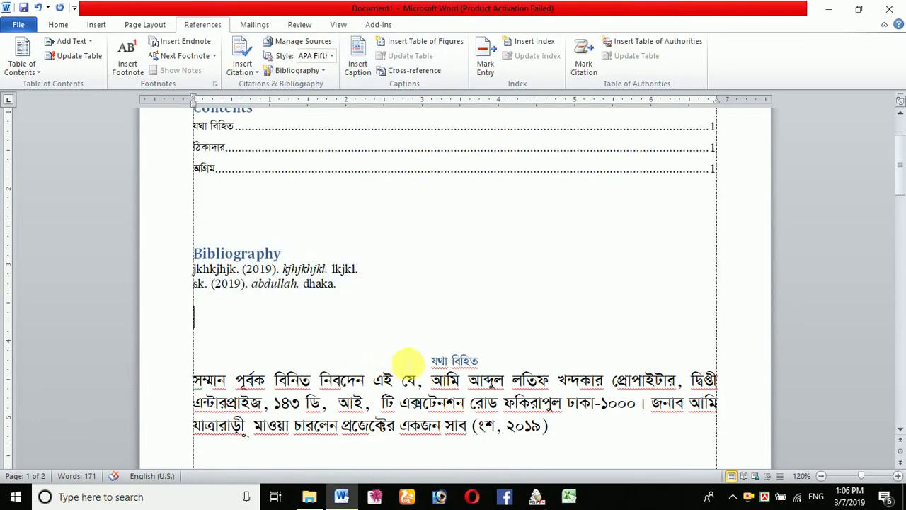
pyautogui.moveTo(303, 296); pyautogui.dragTo(183, 260)
pyautogui.press('Delete')
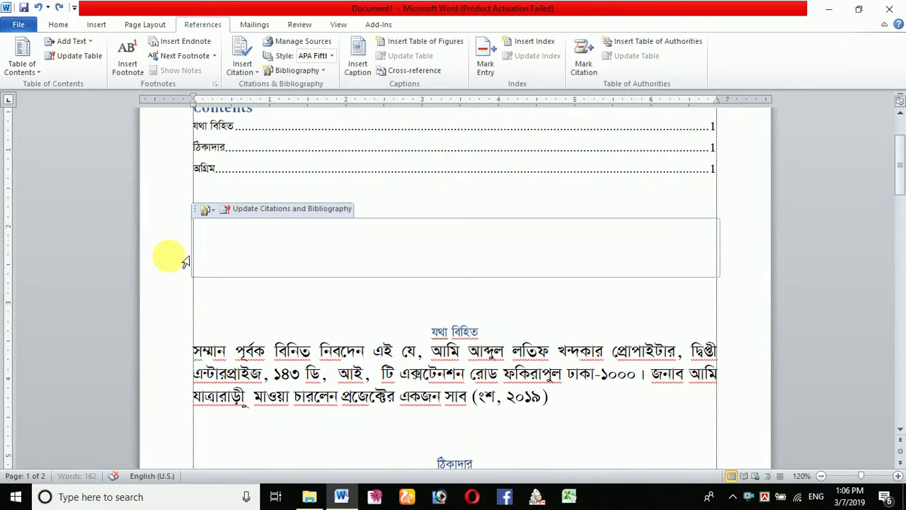
pyautogui.hotkey('ctrl', 'z')
pyautogui.hotkey('ctrl', 'z')
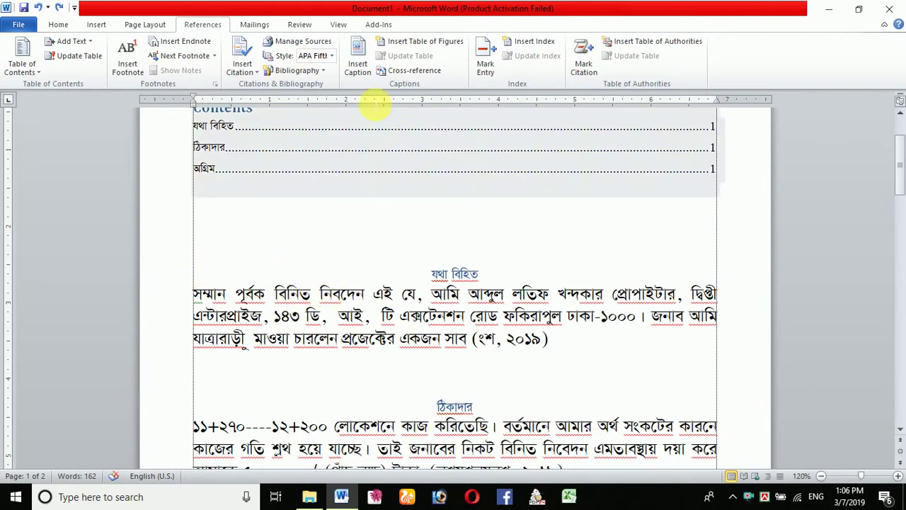
# - Open the picture browser and navigate to the D:\Photo\Jents folder
pyautogui.click(97, 24)
pyautogui.click(195, 51)
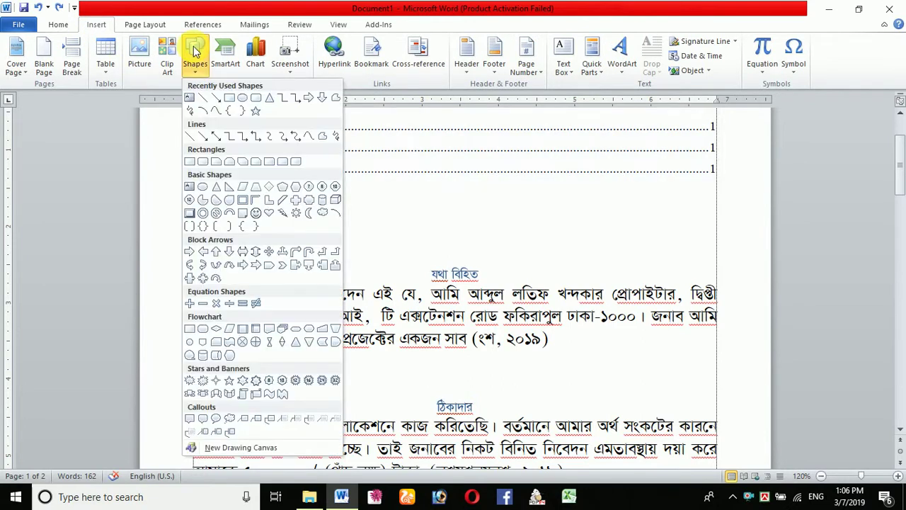
pyautogui.click(139, 58)
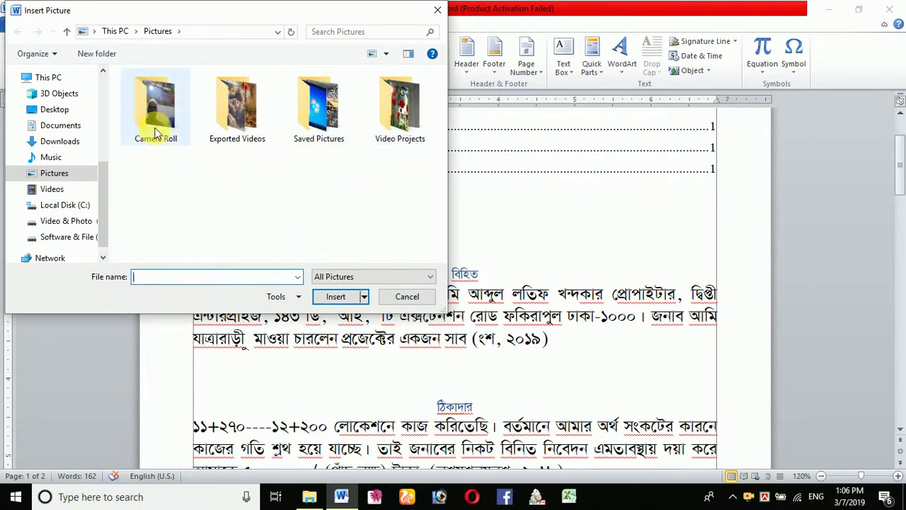
pyautogui.doubleClick(244, 117)
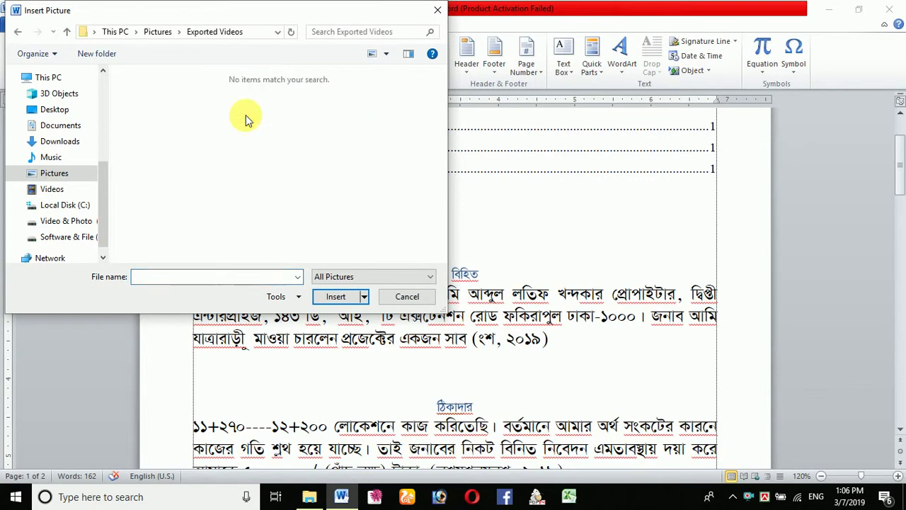
pyautogui.click(19, 32)
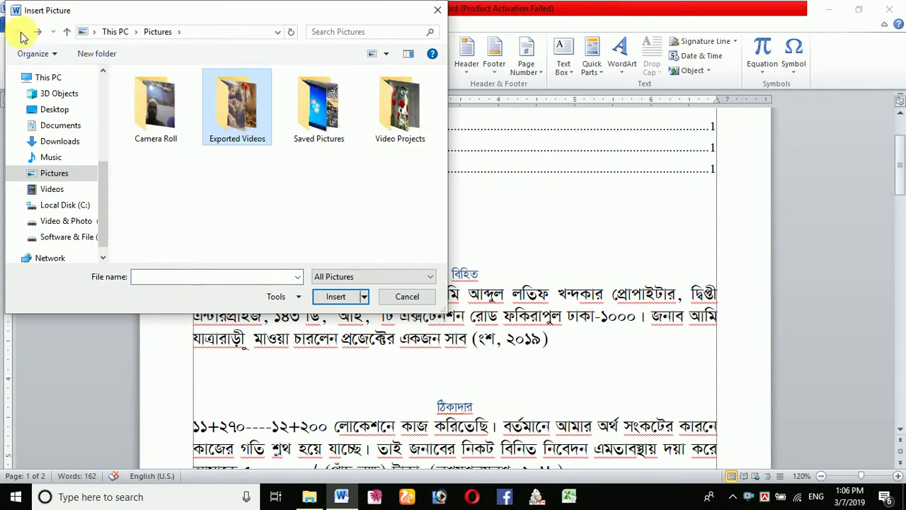
pyautogui.click(239, 122)
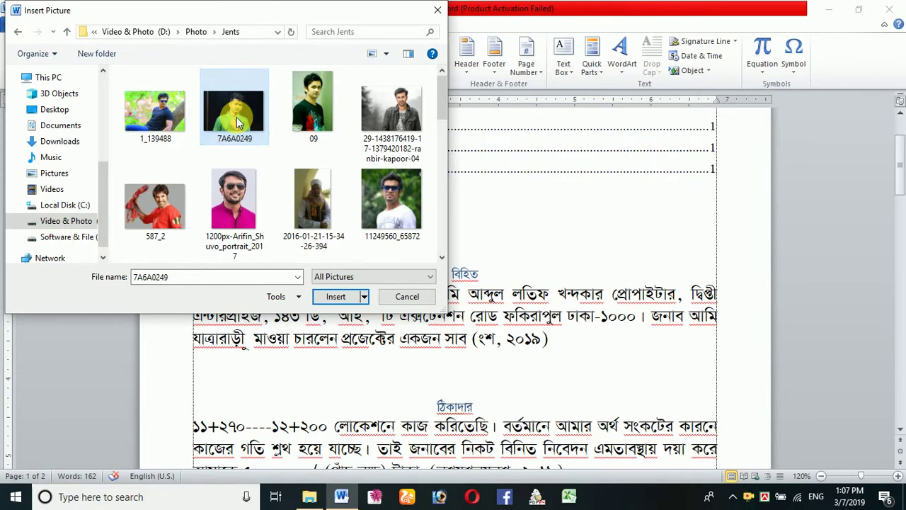
# - Select photo 09 and the second portrait and insert both into the letter
pyautogui.click(312, 107)
pyautogui.keyDown('ctrl'); pyautogui.click(391, 112); pyautogui.keyUp('ctrl')
pyautogui.keyDown('ctrl'); pyautogui.click(408, 199); pyautogui.keyUp('ctrl')
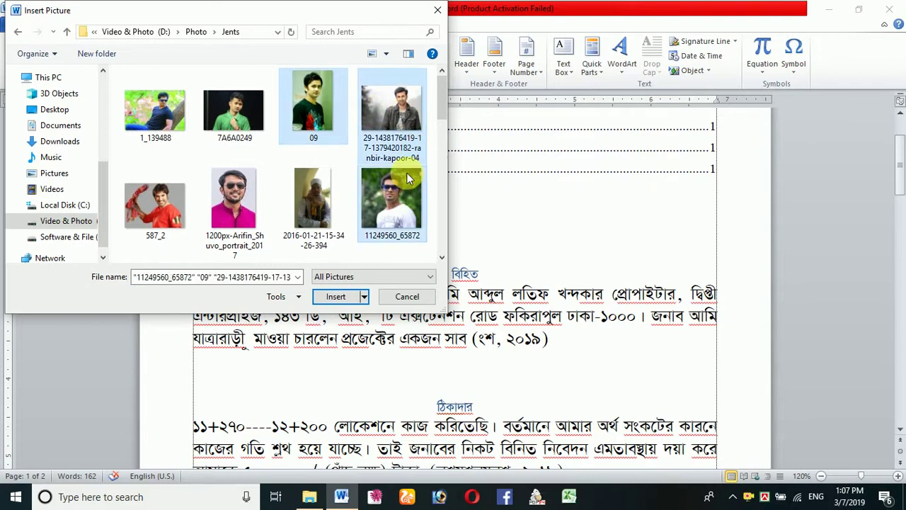
pyautogui.keyDown('ctrl'); pyautogui.click(397, 211); pyautogui.keyUp('ctrl')
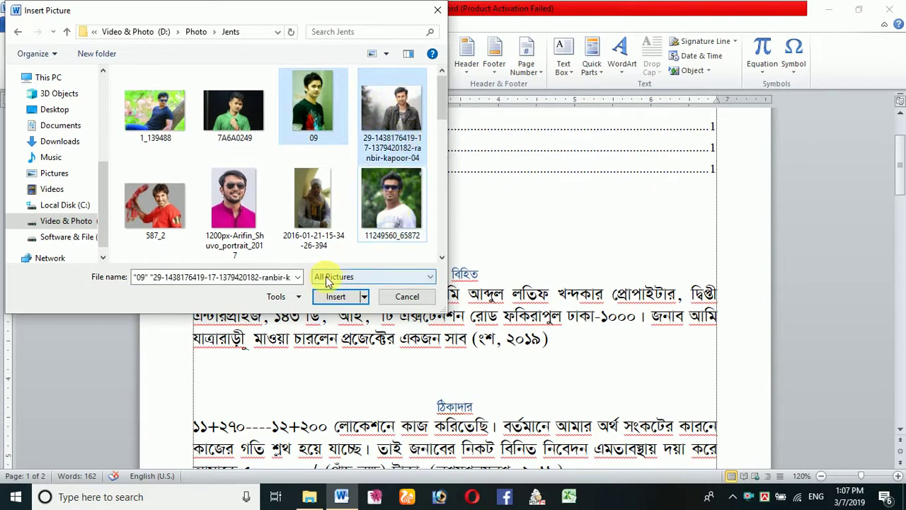
pyautogui.click(339, 297)
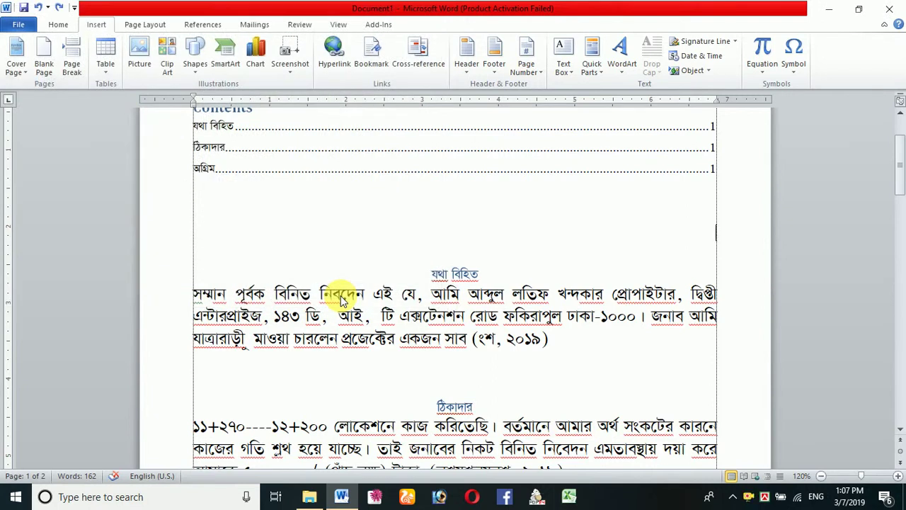
# - Shrink the portrait down to a small thumbnail
pyautogui.scroll(2, 546, 303)
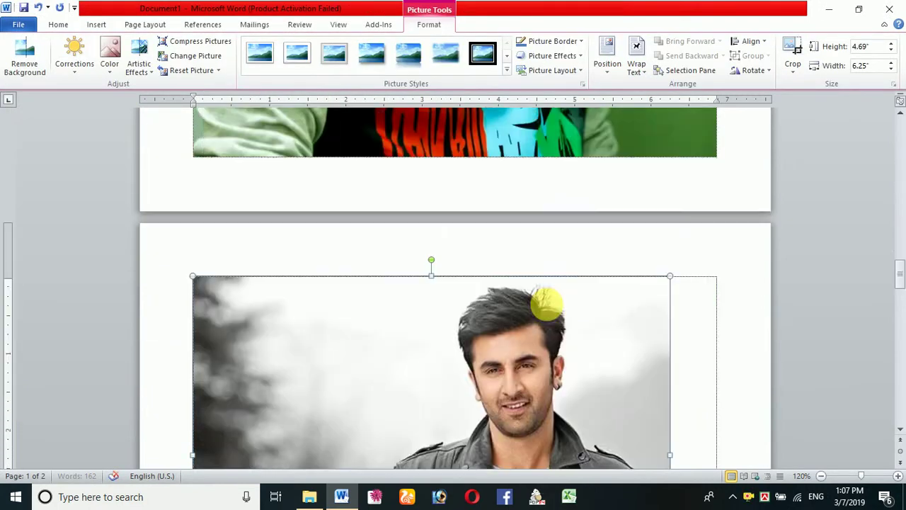
pyautogui.scroll(-10, 539, 304)
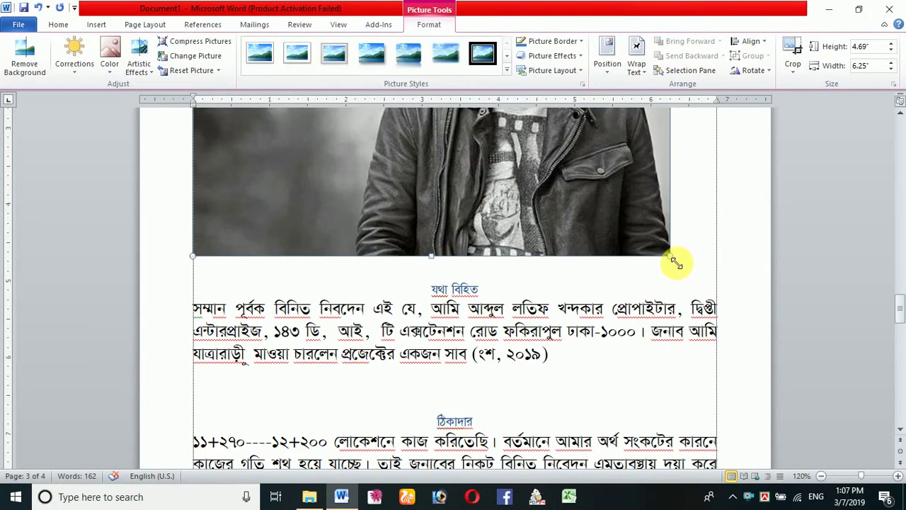
pyautogui.moveTo(676, 262); pyautogui.dragTo(462, 307)
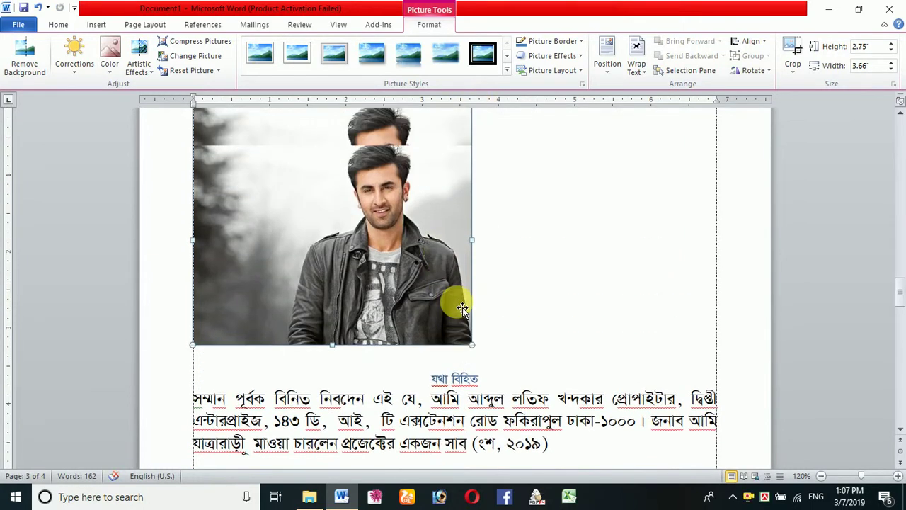
pyautogui.moveTo(472, 419); pyautogui.dragTo(263, 264)
# - Shrink the large colourful photo down to a thumbnail
pyautogui.scroll(3, 488, 273)
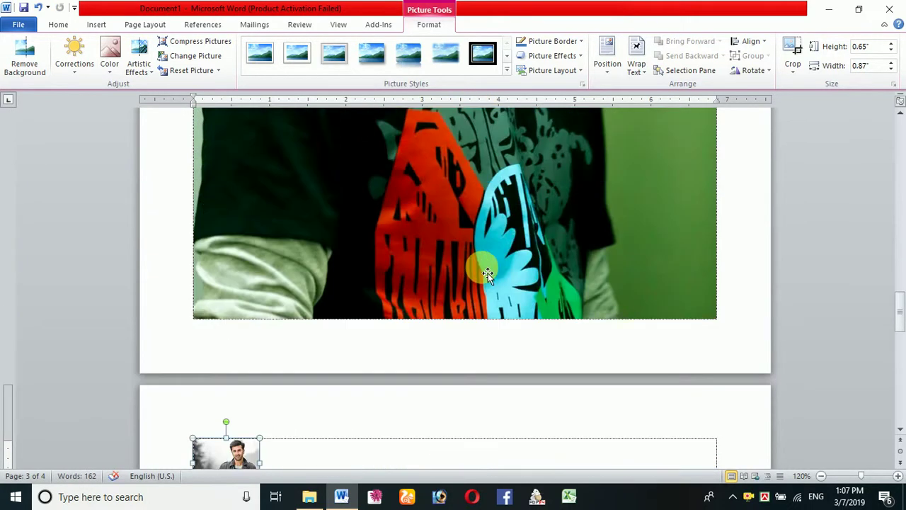
pyautogui.scroll(2, 487, 274)
pyautogui.click(513, 291)
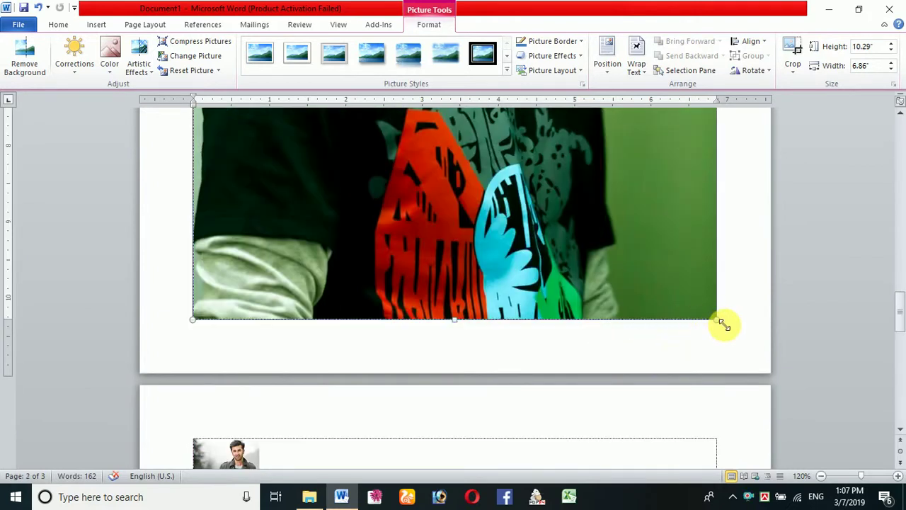
pyautogui.moveTo(724, 326); pyautogui.dragTo(637, 198)
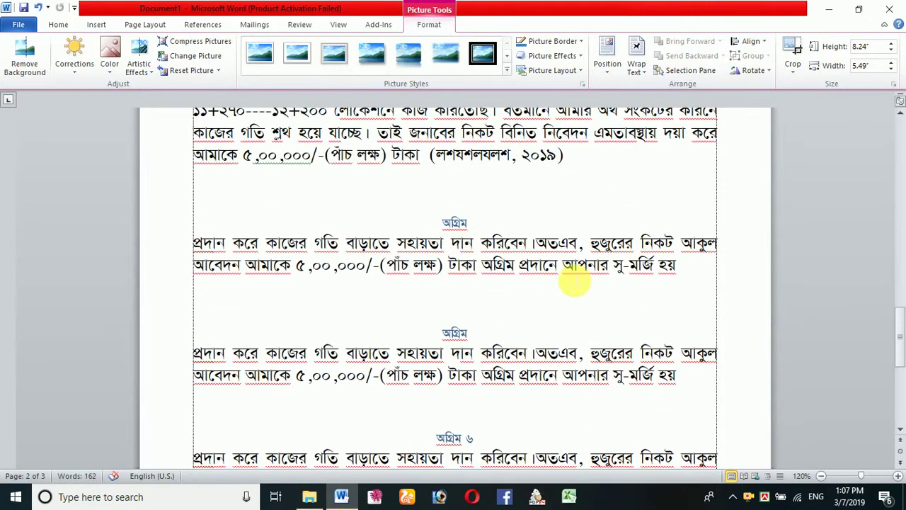
pyautogui.scroll(6, 575, 282)
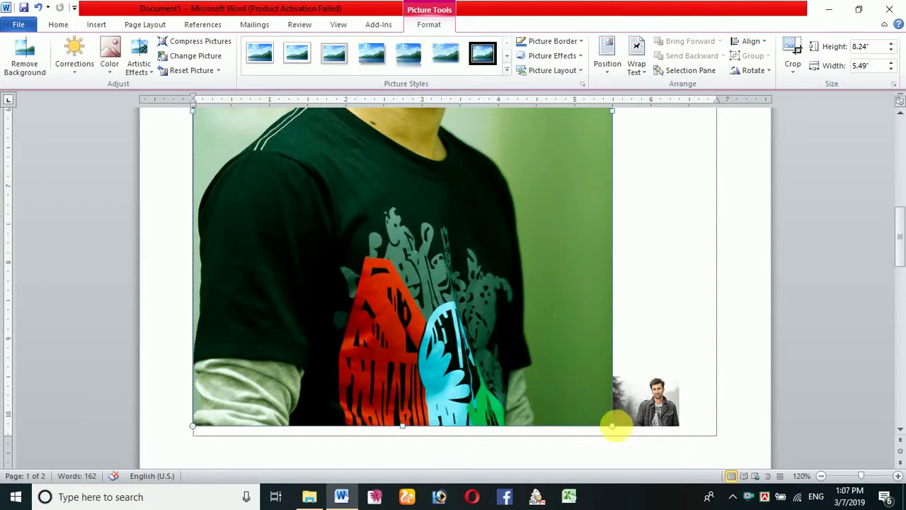
pyautogui.moveTo(617, 430); pyautogui.dragTo(427, 150)
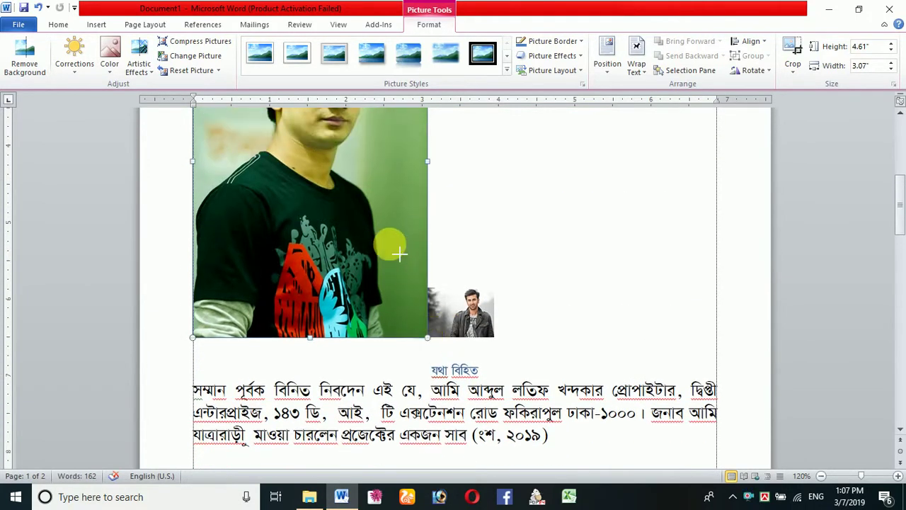
pyautogui.moveTo(397, 247); pyautogui.dragTo(326, 181)
pyautogui.scroll(6, 328, 208)
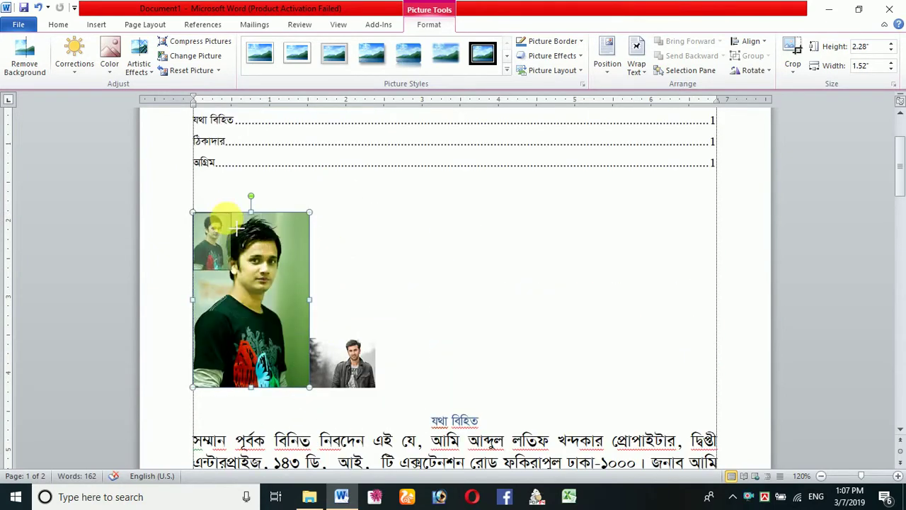
pyautogui.hotkey('ctrl', 'z')
pyautogui.scroll(-1, 328, 234)
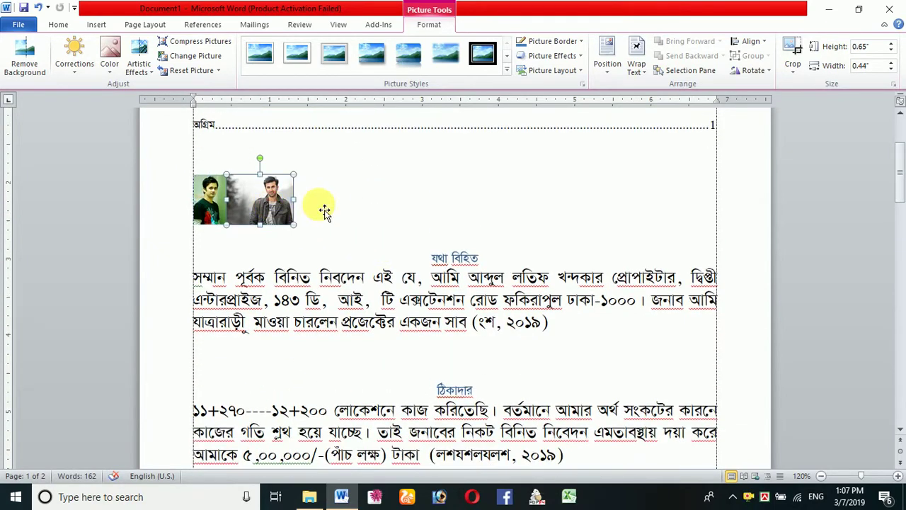
pyautogui.scroll(-2, 312, 185)
# - Move the second photo below the যথা বিহিত paragraph and left-align it
pyautogui.moveTo(272, 130); pyautogui.dragTo(227, 281)
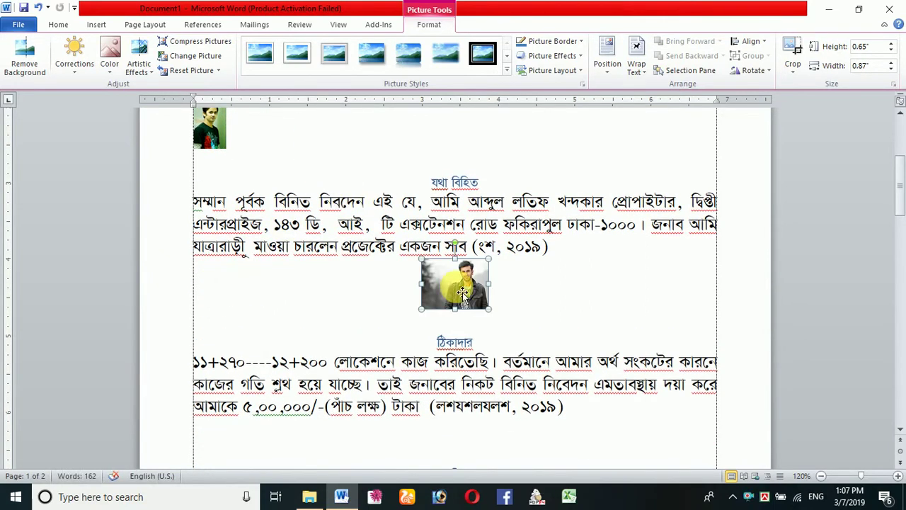
pyautogui.click(59, 23)
pyautogui.click(290, 66)
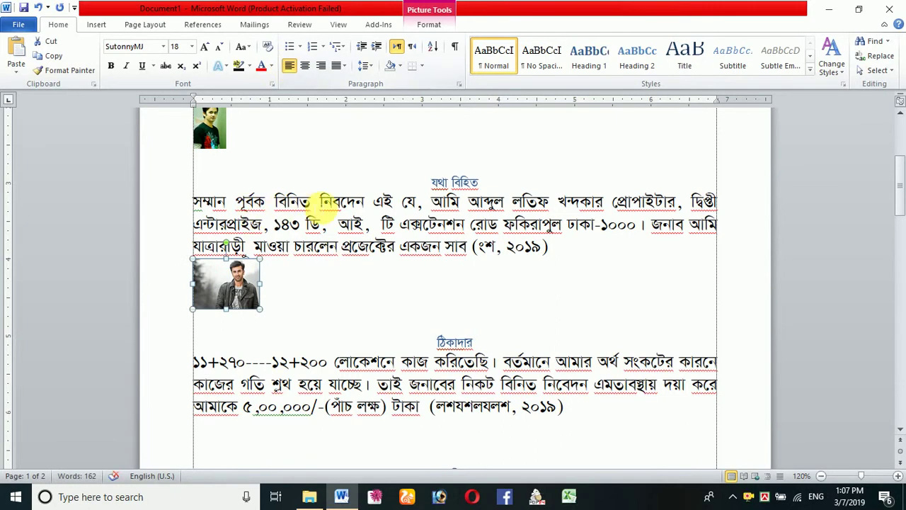
# - Move the green-shirt photo below the ঠিকাদার paragraph and left-align it
pyautogui.moveTo(239, 151); pyautogui.dragTo(291, 433)
pyautogui.scroll(-4, 333, 378)
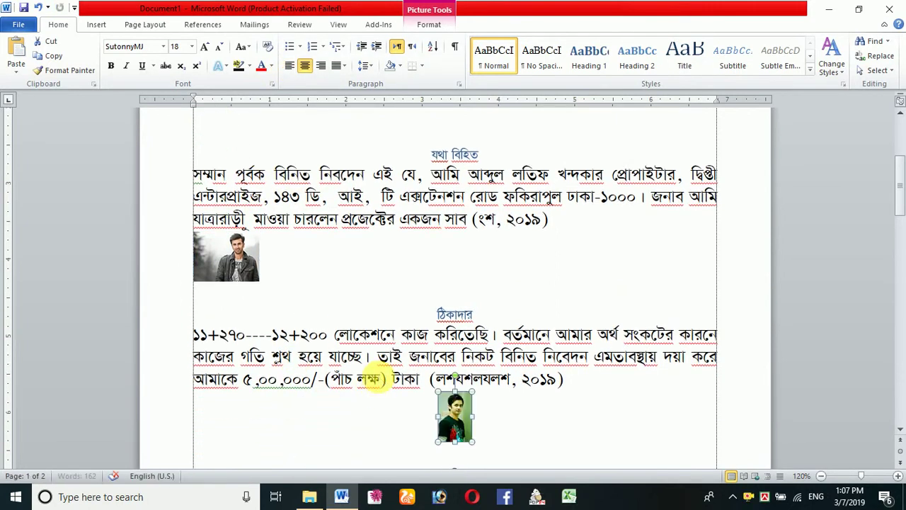
pyautogui.click(289, 66)
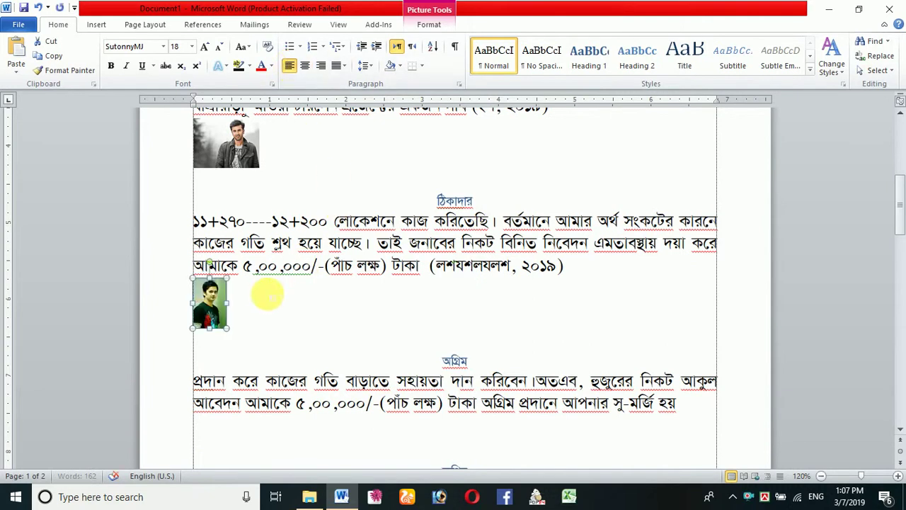
pyautogui.scroll(3, 262, 290)
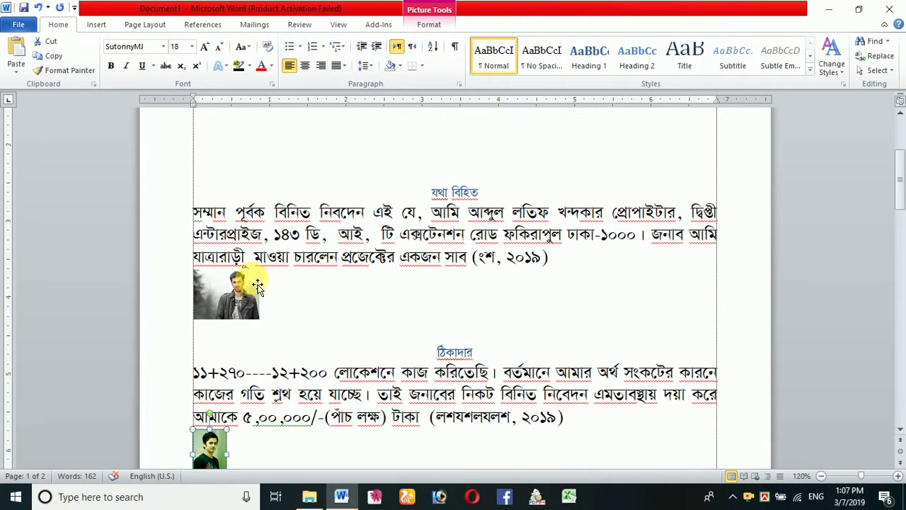
pyautogui.scroll(3, 273, 264)
pyautogui.scroll(-2, 265, 283)
pyautogui.click(226, 333)
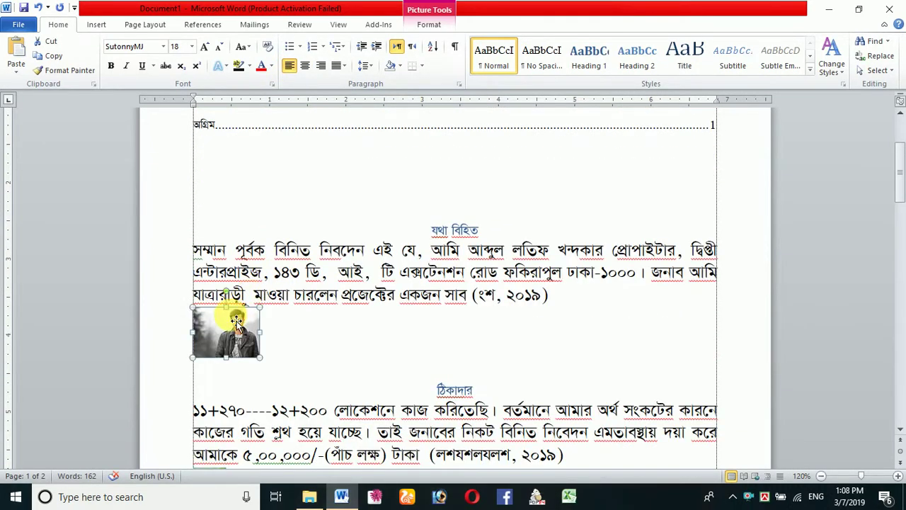
# - Create a new caption label 'pic' for the photo's caption
pyautogui.click(203, 24)
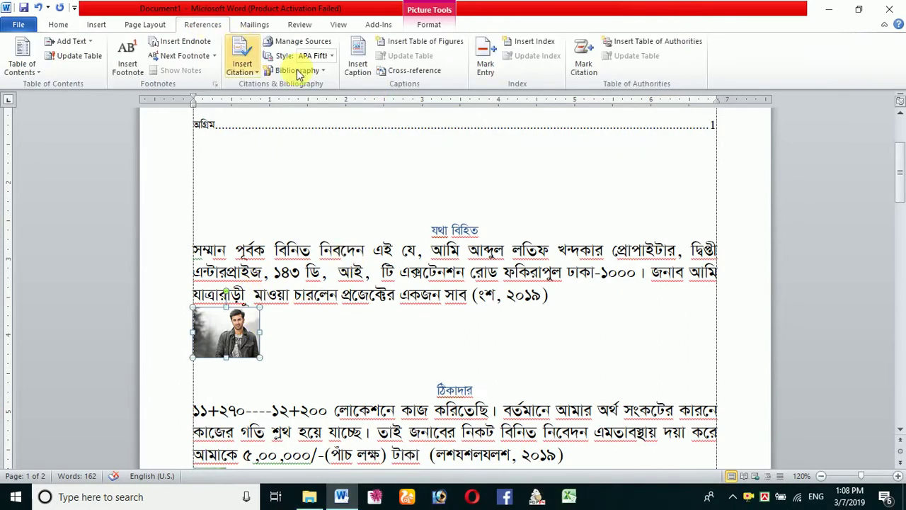
pyautogui.click(373, 69)
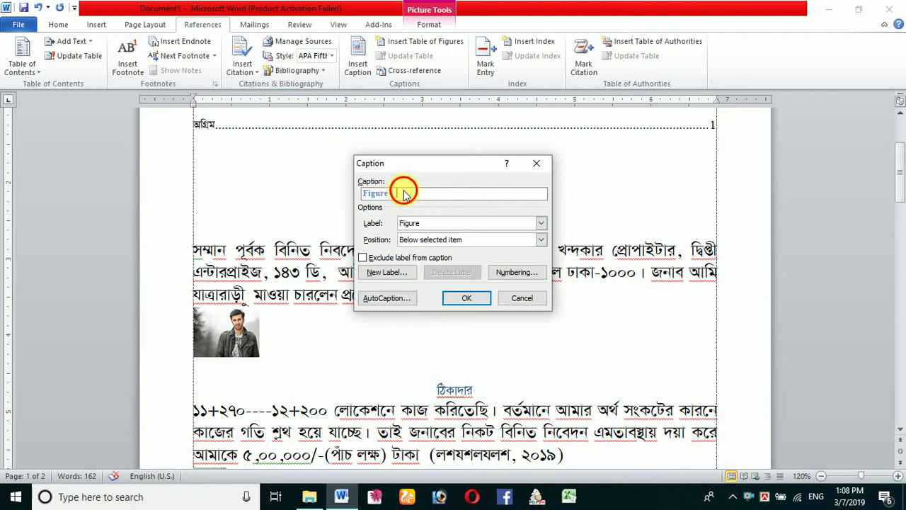
pyautogui.moveTo(417, 193); pyautogui.dragTo(373, 193)
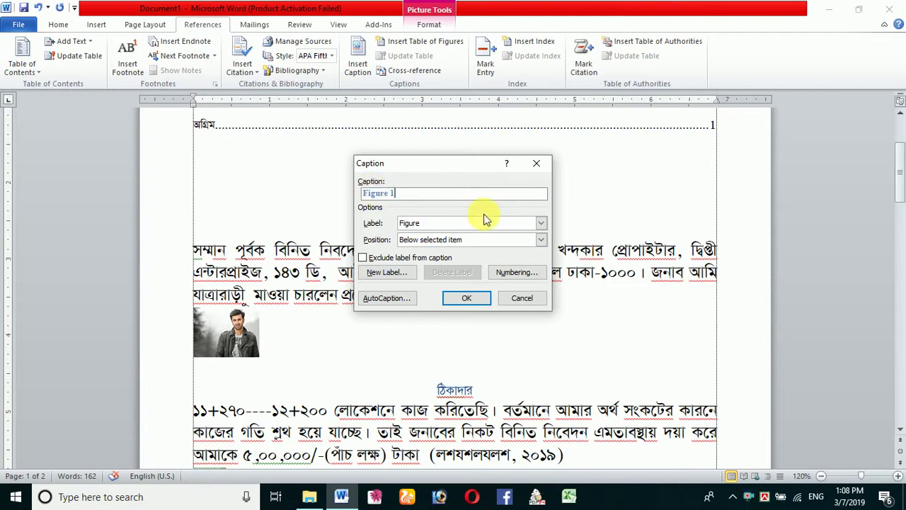
pyautogui.click(524, 228)
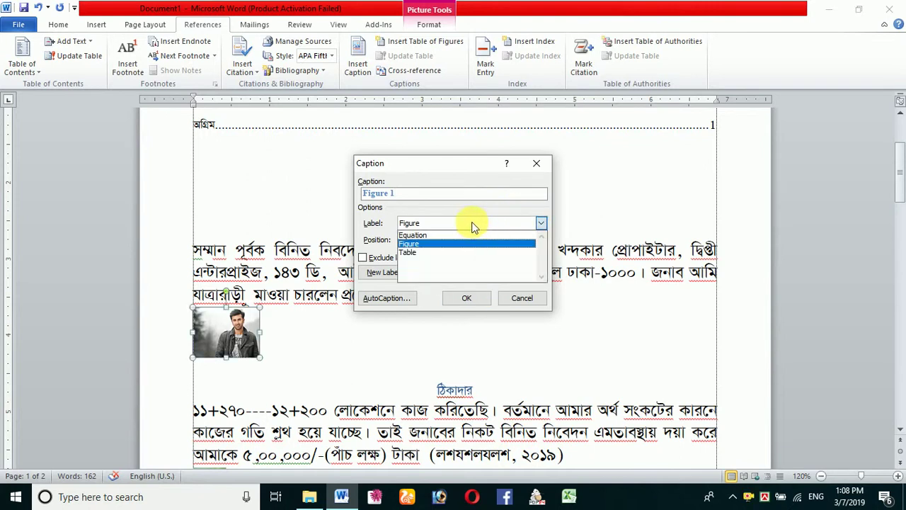
pyautogui.click(447, 226)
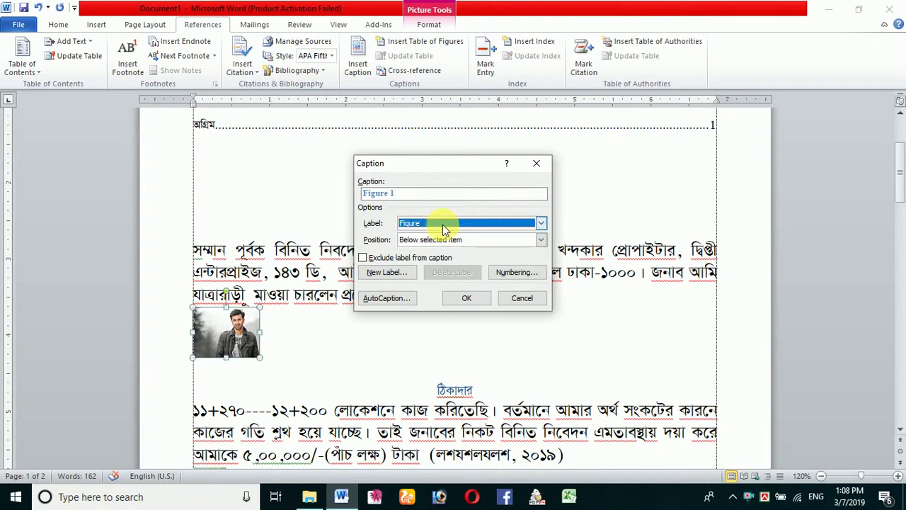
pyautogui.click(387, 273)
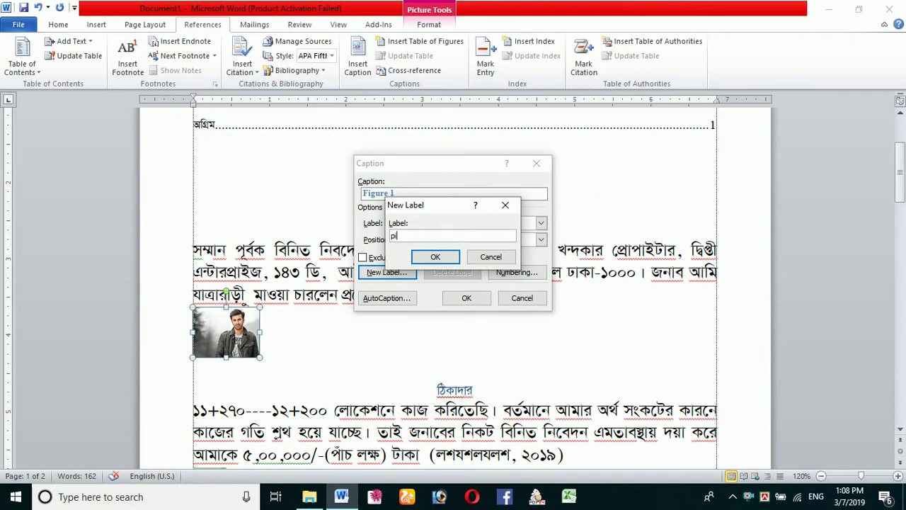
pyautogui.click(434, 257)
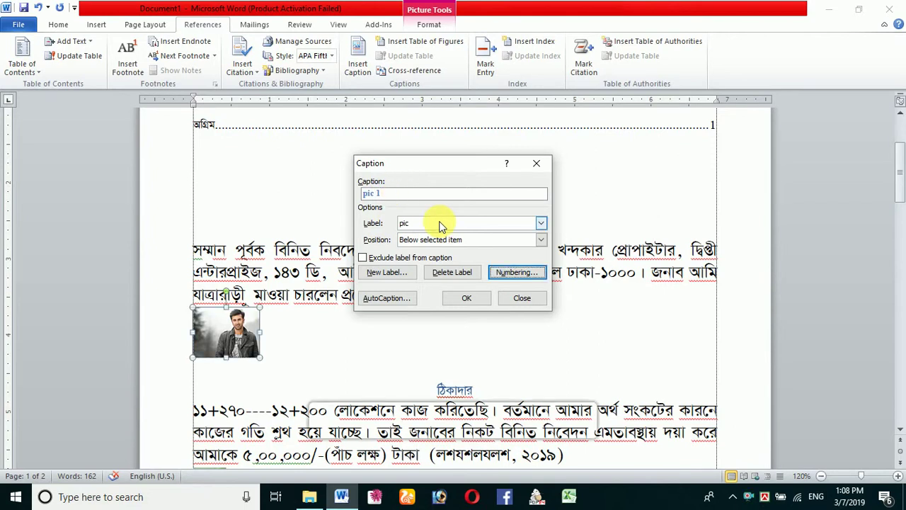
# - Set caption numbering to a, b, c with the Heading 1 chapter number, and insert it
pyautogui.click(514, 276)
pyautogui.click(369, 216)
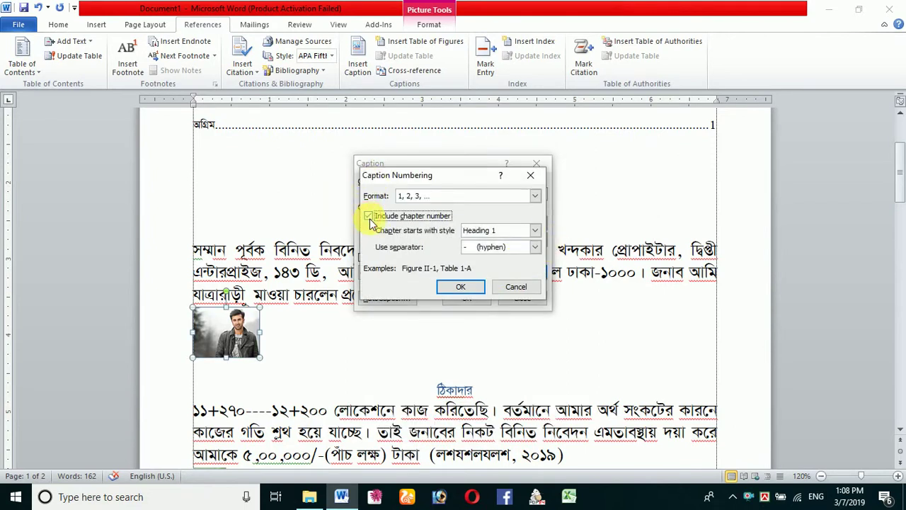
pyautogui.click(505, 233)
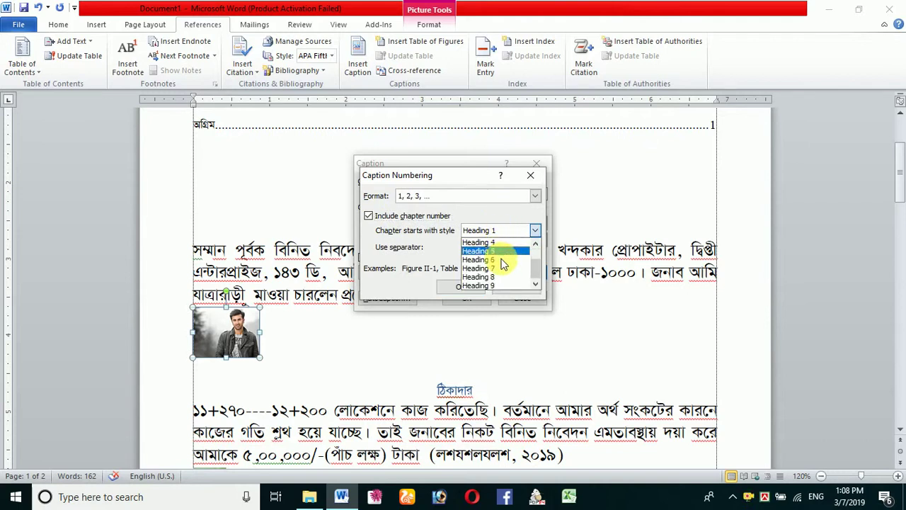
pyautogui.click(534, 237)
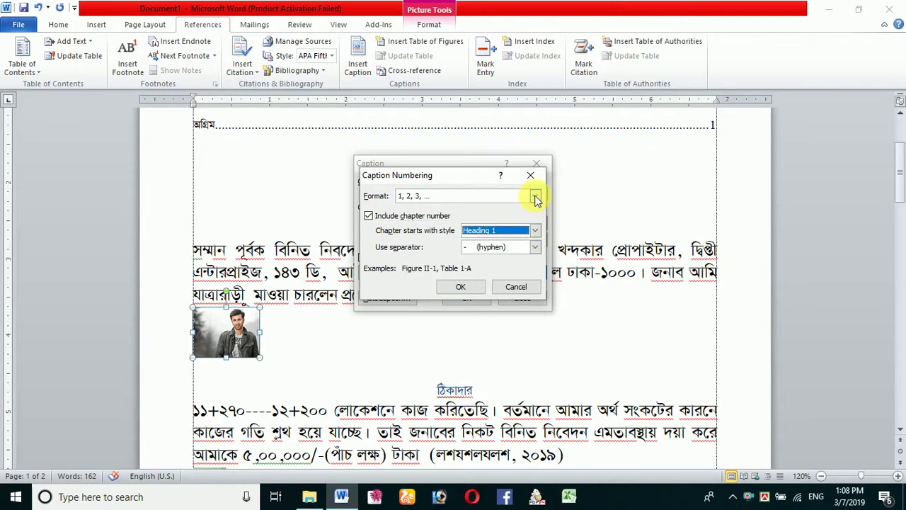
pyautogui.click(536, 195)
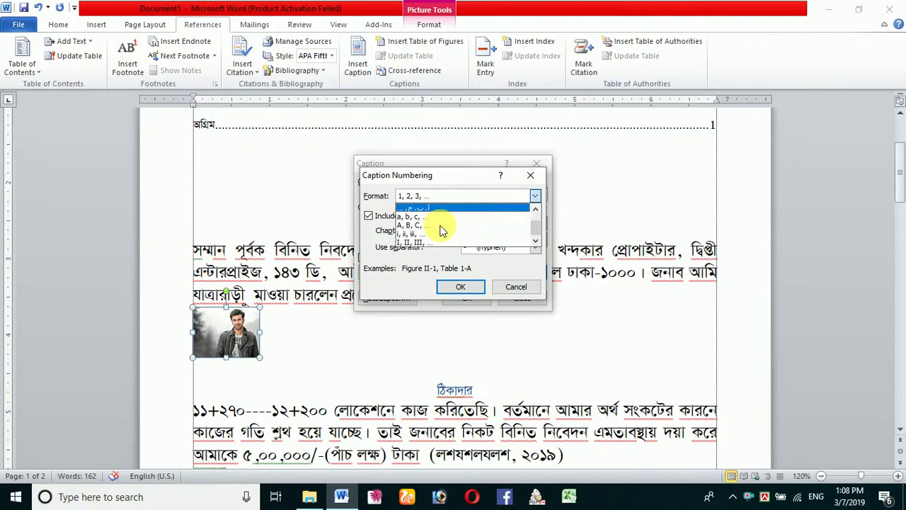
pyautogui.click(428, 223)
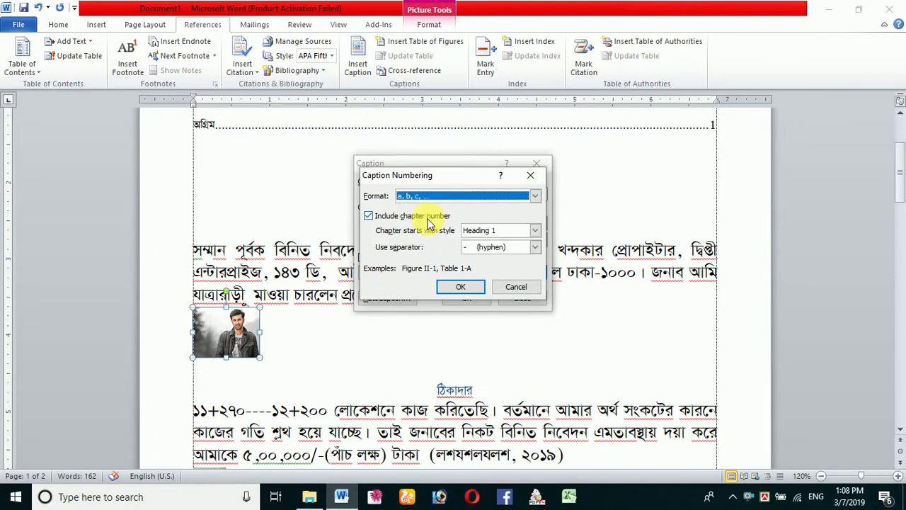
pyautogui.click(467, 293)
pyautogui.click(427, 282)
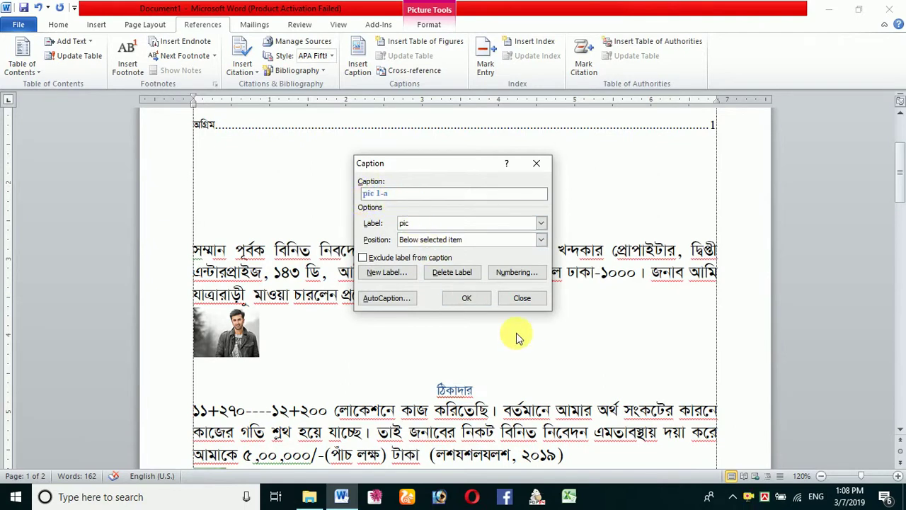
pyautogui.click(467, 301)
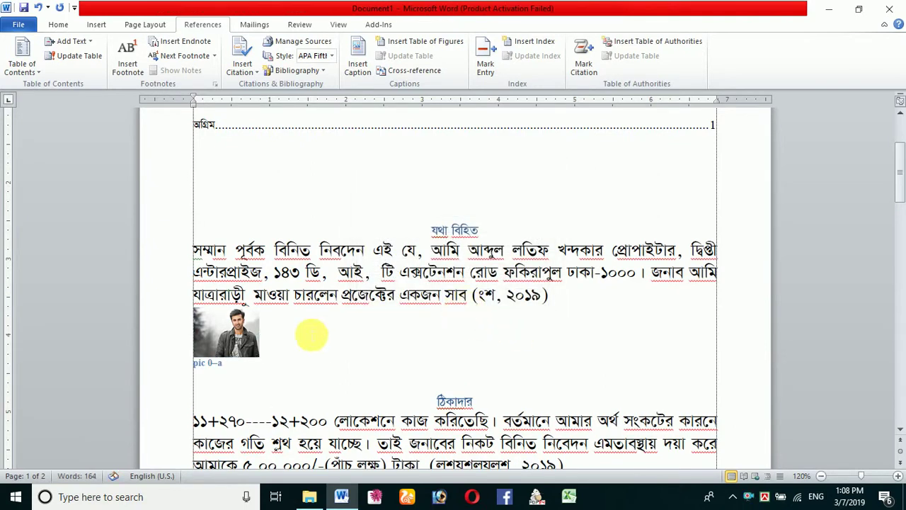
# - Add a pic caption to the green-shirt photo under the ঠিকাদার paragraph
pyautogui.scroll(-1, 221, 372)
pyautogui.scroll(-5, 221, 372)
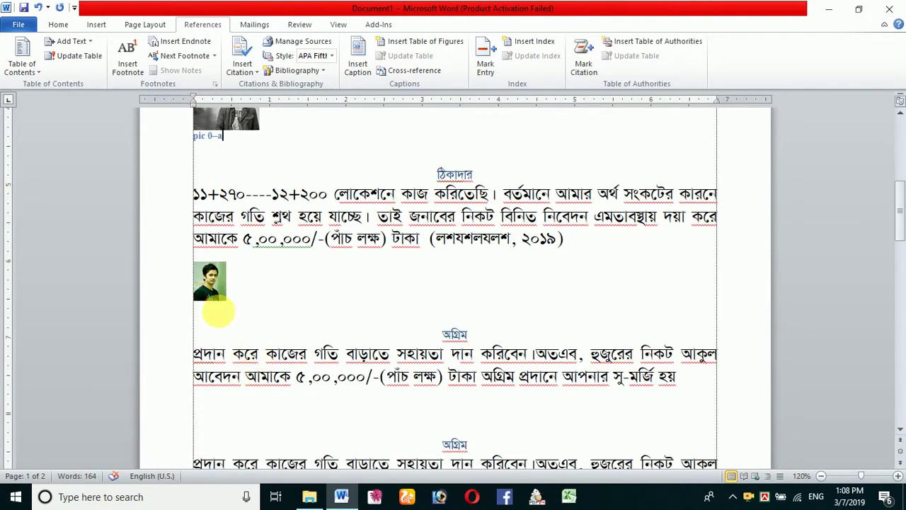
pyautogui.click(211, 289)
pyautogui.click(358, 62)
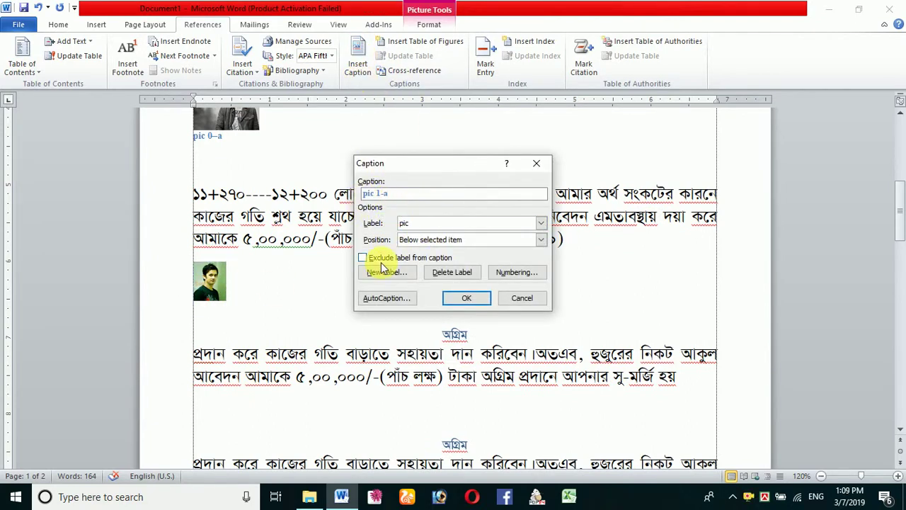
pyautogui.click(467, 300)
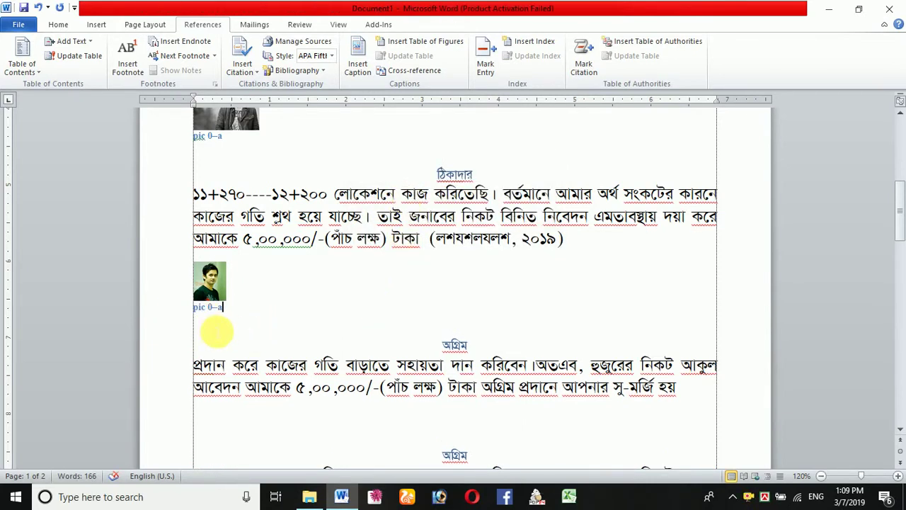
pyautogui.scroll(5, 219, 331)
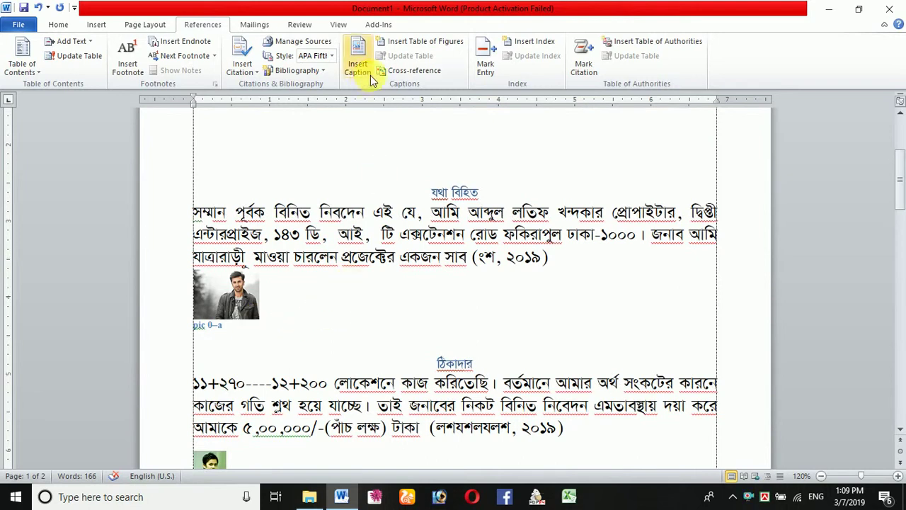
pyautogui.click(417, 41)
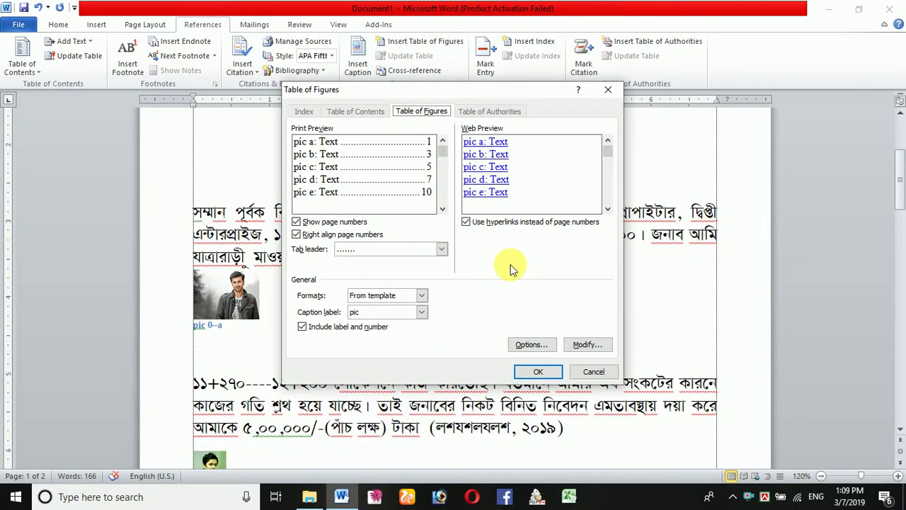
pyautogui.click(594, 375)
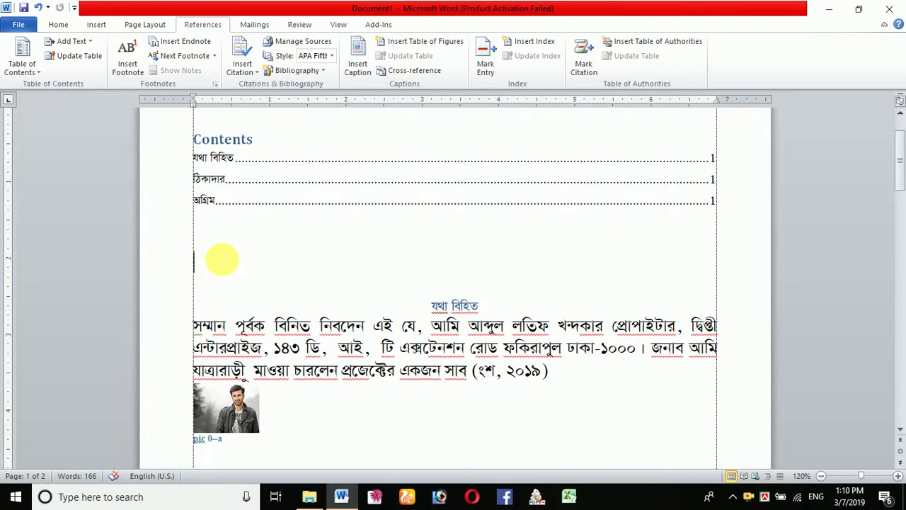
pyautogui.click(419, 43)
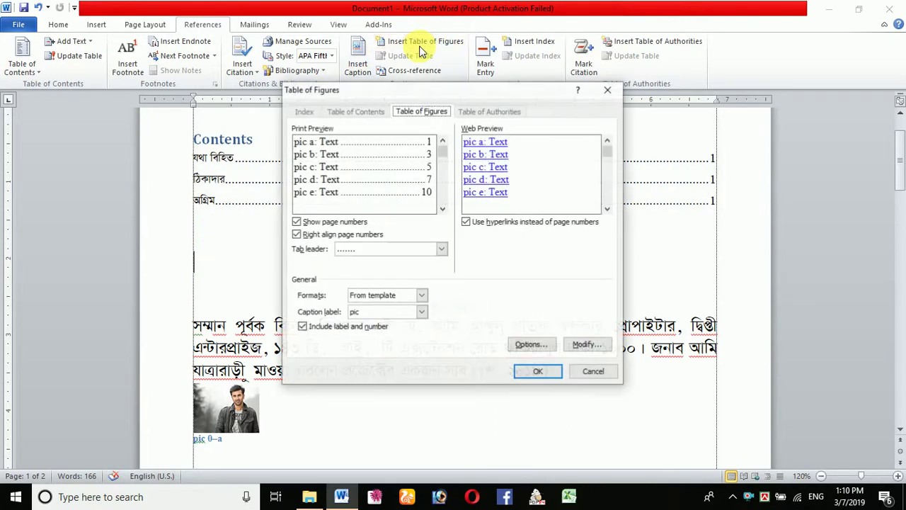
pyautogui.click(543, 374)
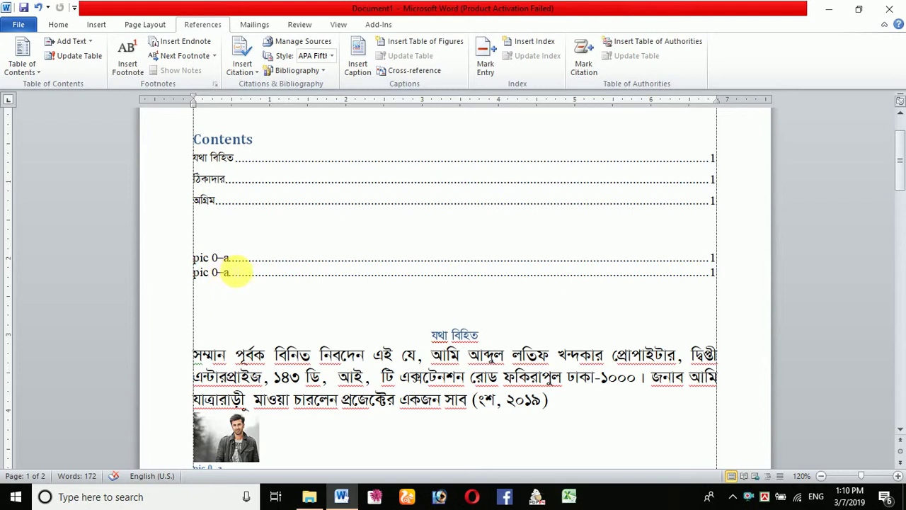
pyautogui.scroll(-3, 189, 321)
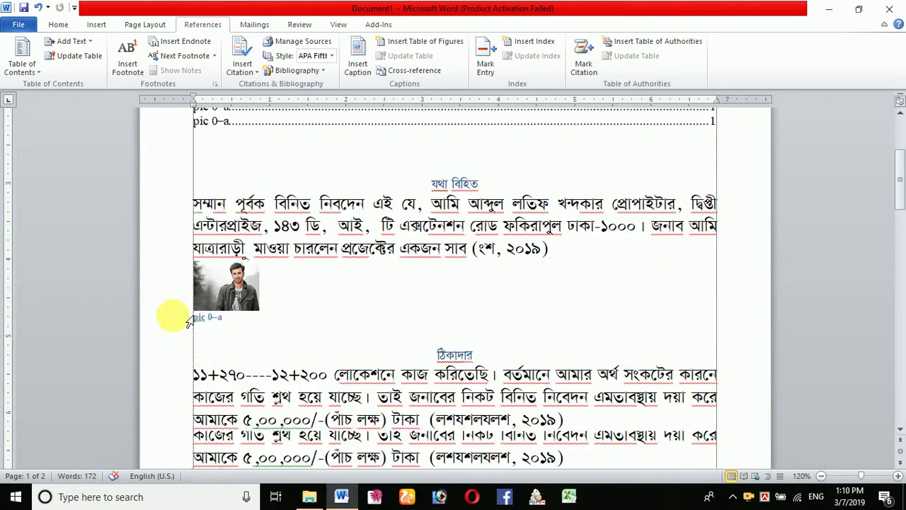
pyautogui.scroll(-5, 205, 290)
pyautogui.scroll(2, 233, 354)
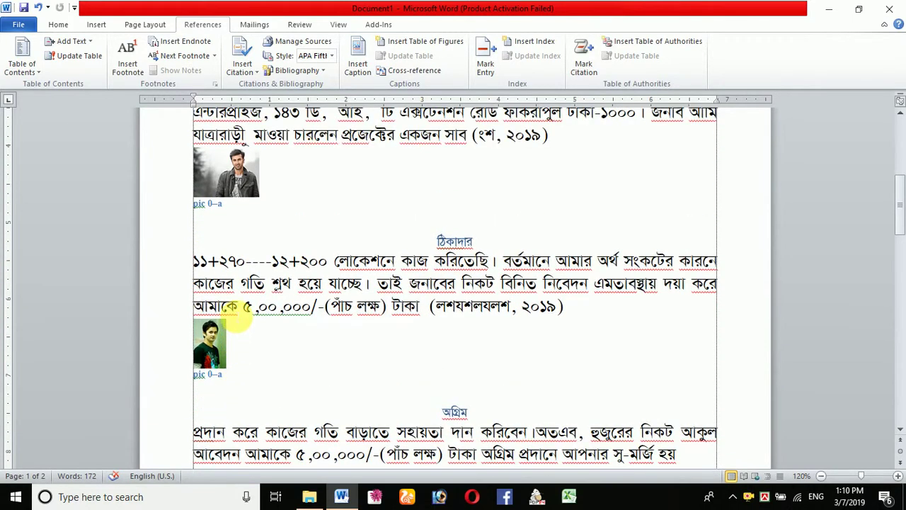
pyautogui.scroll(3, 296, 209)
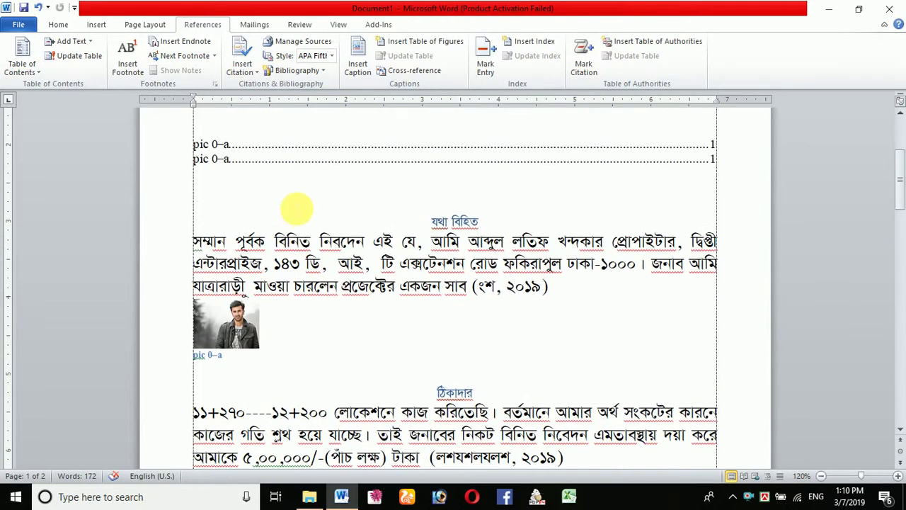
pyautogui.scroll(3, 296, 208)
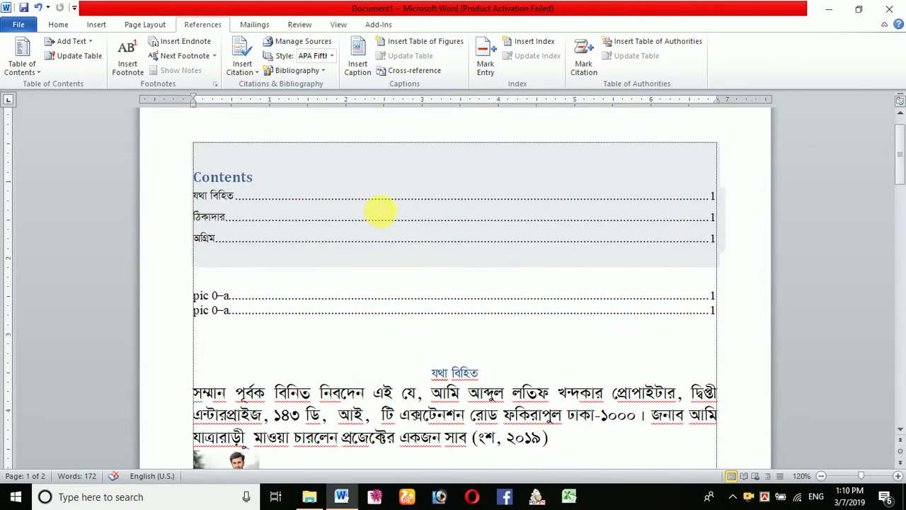
pyautogui.scroll(-13, 313, 307)
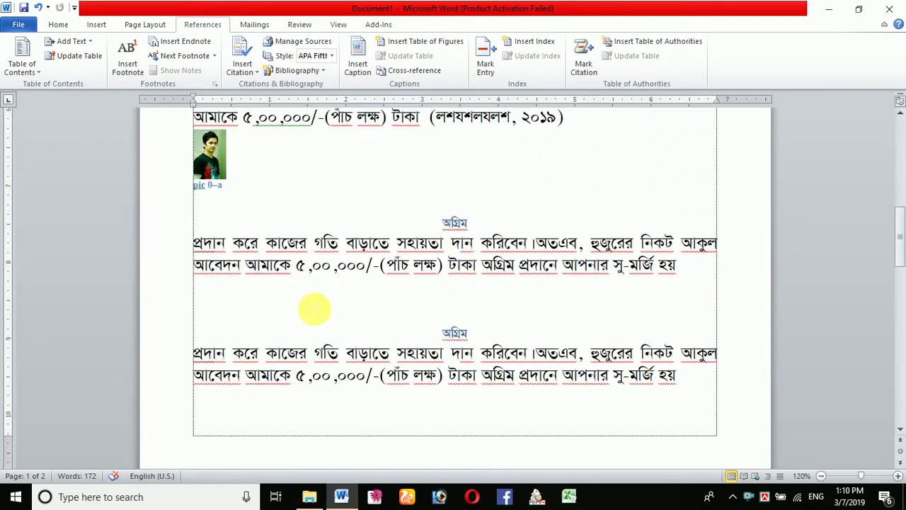
# - Insert the photo 1_139488 below the first অগ্রিম paragraph
pyautogui.click(269, 290)
pyautogui.click(228, 266)
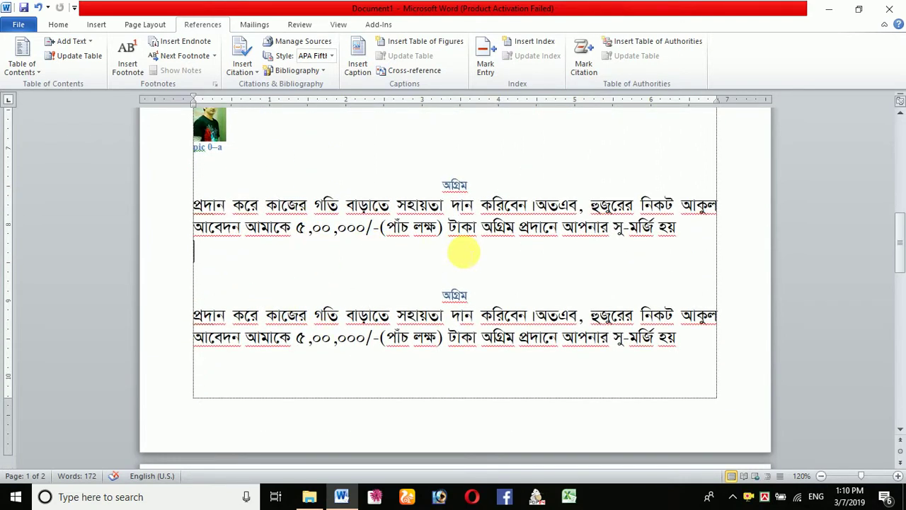
pyautogui.click(96, 24)
pyautogui.click(141, 63)
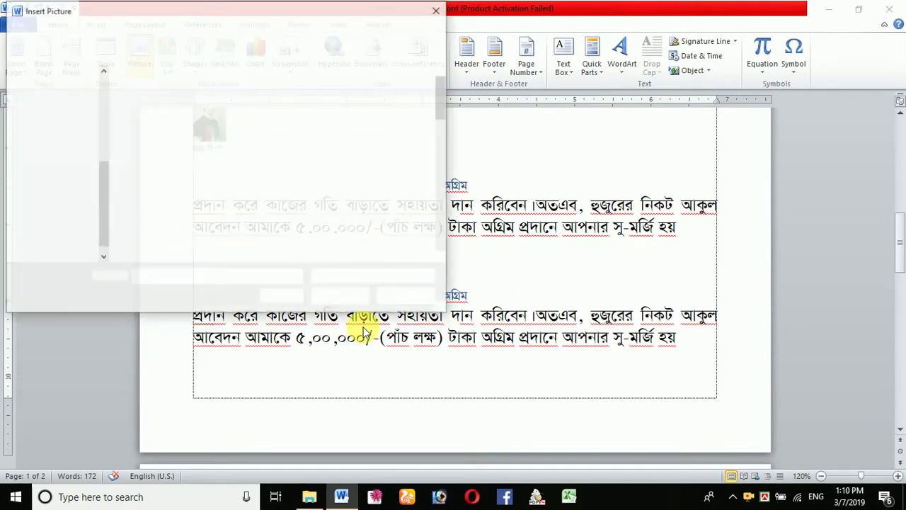
pyautogui.click(145, 114)
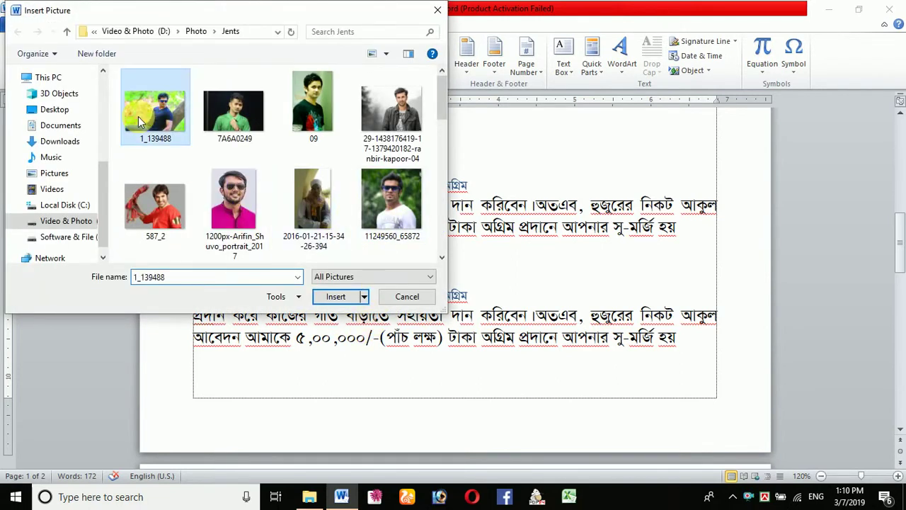
pyautogui.click(342, 300)
# - Shrink the new photo to a 0.62 × 0.93 inch thumbnail
pyautogui.scroll(-5, 554, 347)
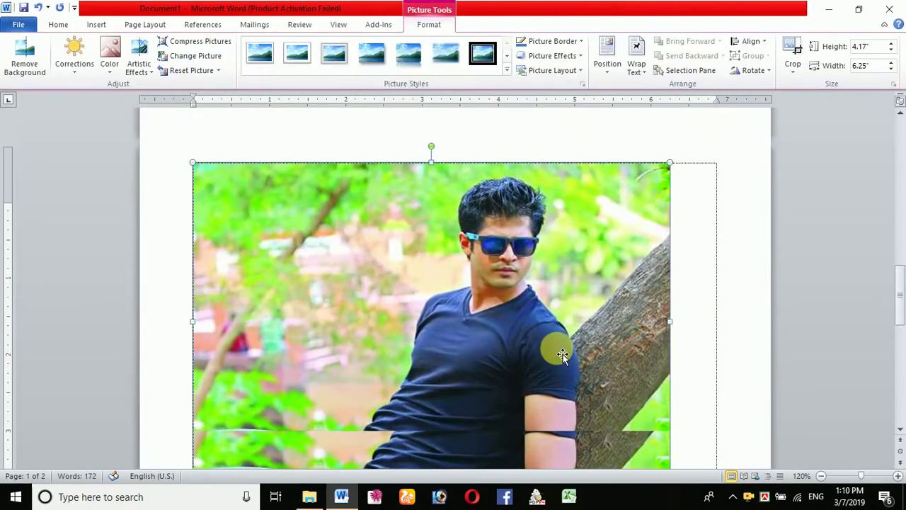
pyautogui.moveTo(674, 333); pyautogui.dragTo(333, 213)
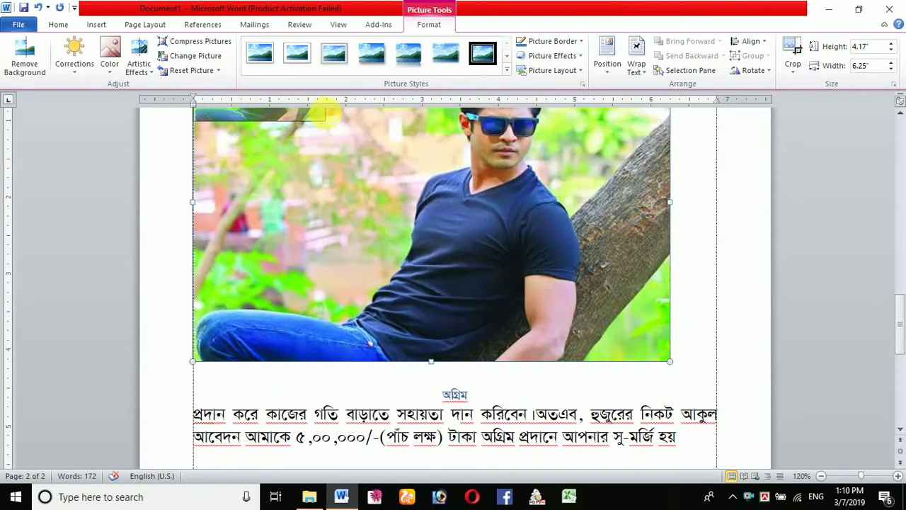
pyautogui.scroll(4, 358, 297)
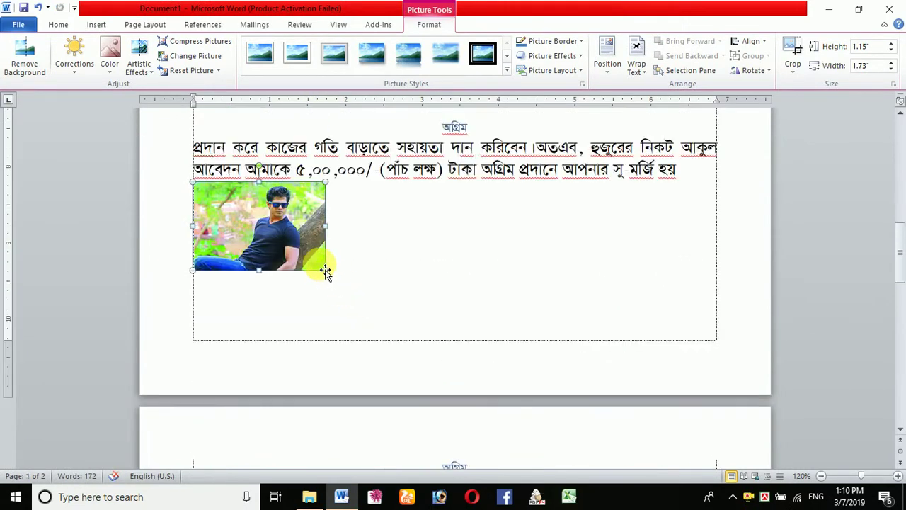
pyautogui.moveTo(323, 267); pyautogui.dragTo(265, 229)
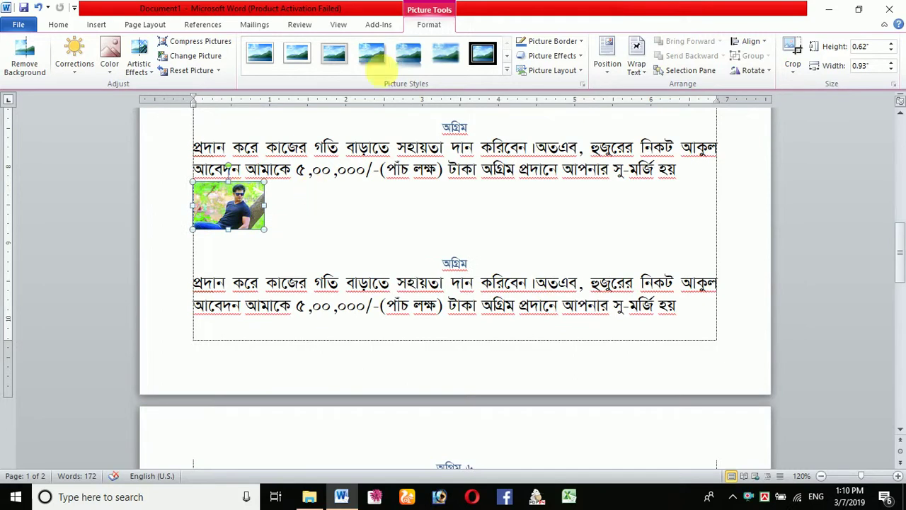
# - Insert a pic caption below the অগ্রিম photo, positioned beneath the item
pyautogui.click(202, 24)
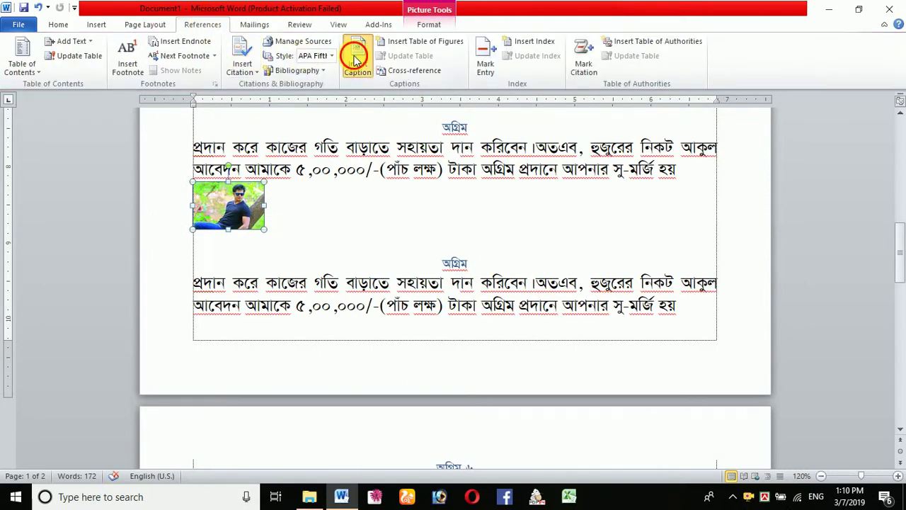
pyautogui.click(356, 61)
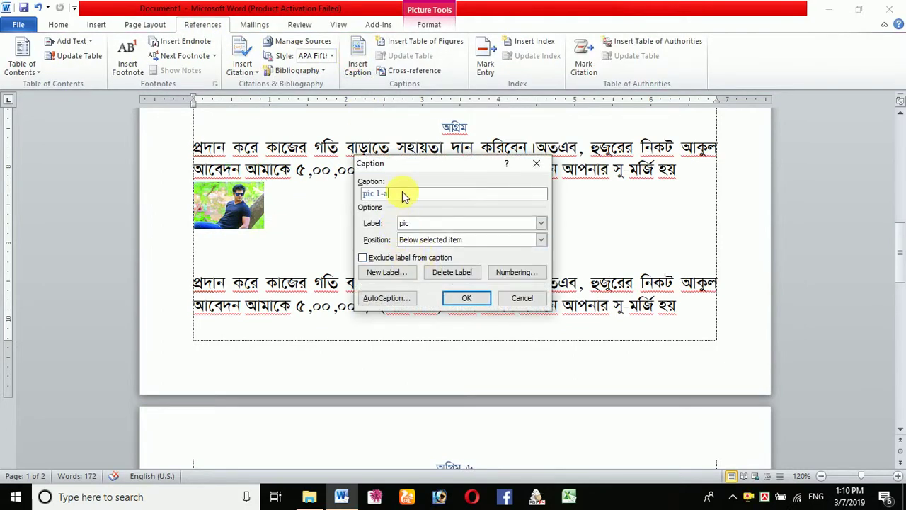
pyautogui.click(363, 258)
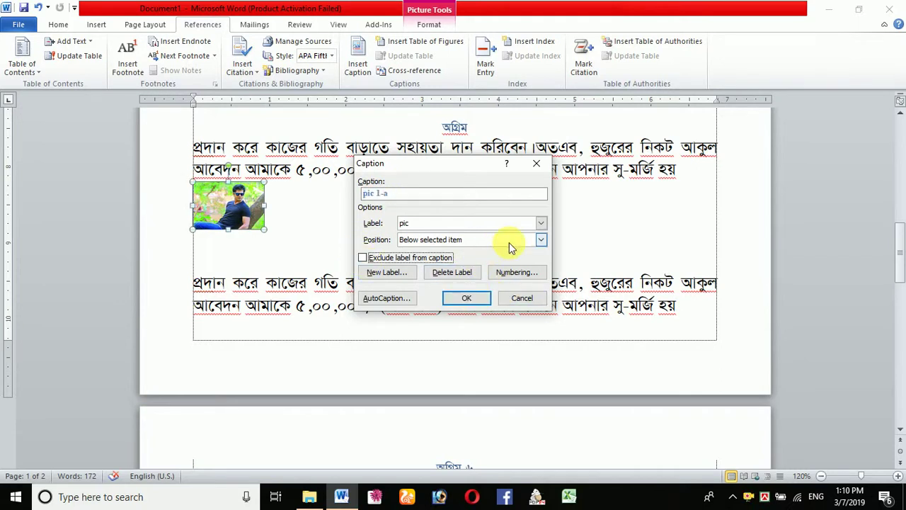
pyautogui.click(469, 296)
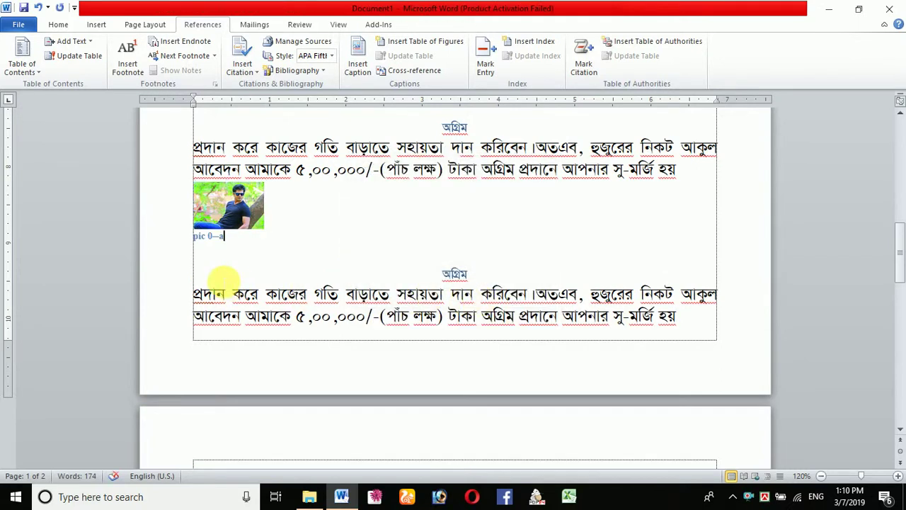
pyautogui.click(227, 214)
pyautogui.scroll(7, 298, 259)
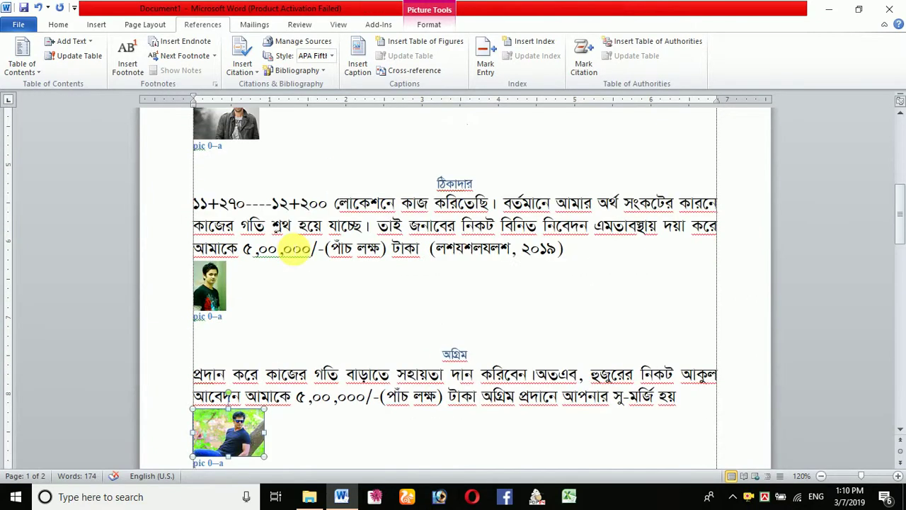
pyautogui.scroll(-2, 297, 252)
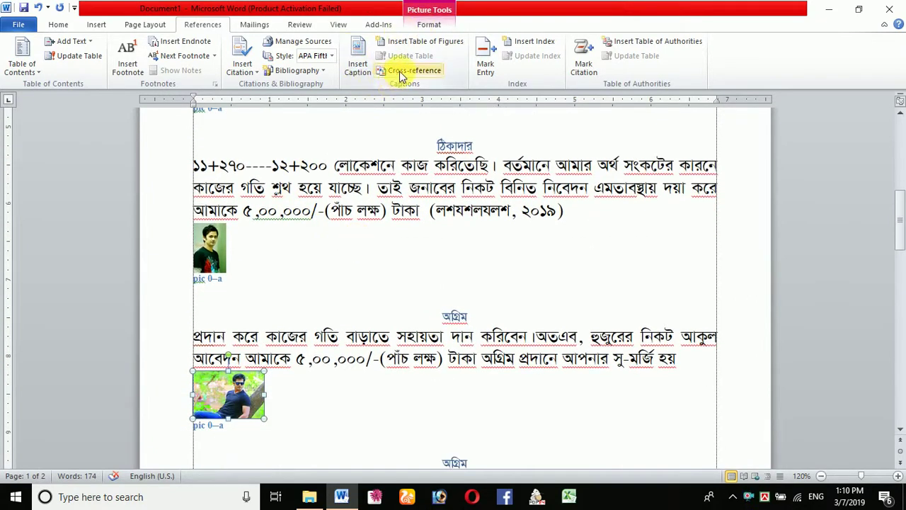
pyautogui.scroll(9, 270, 269)
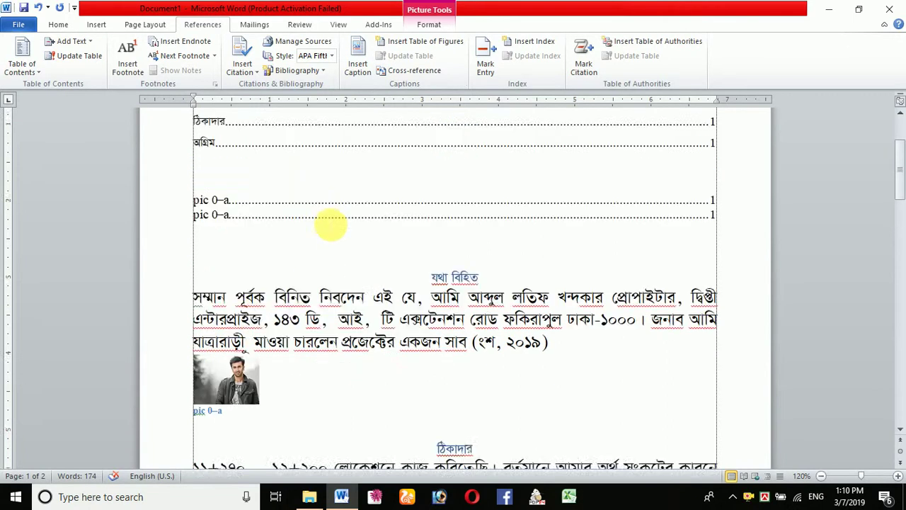
# - Rebuild the entire table of figures so all three pic captions appear on page 1
pyautogui.click(274, 249)
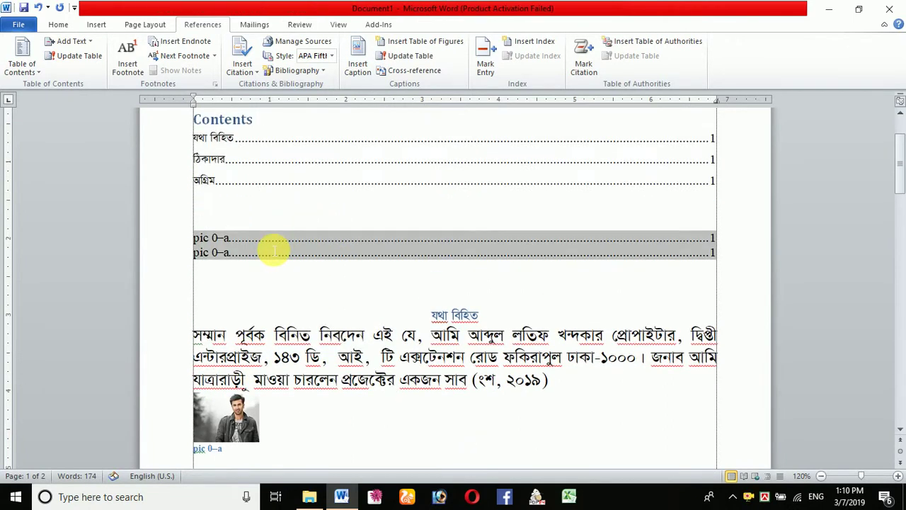
pyautogui.click(407, 56)
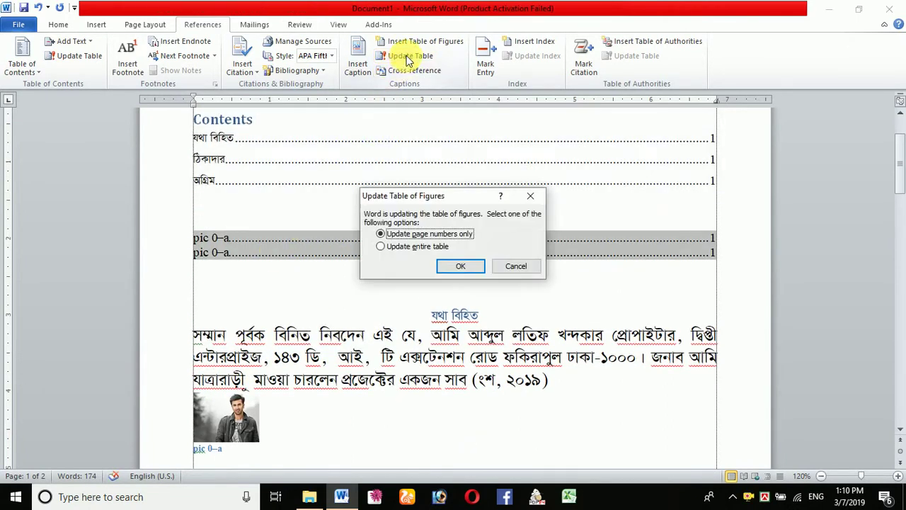
pyautogui.click(457, 268)
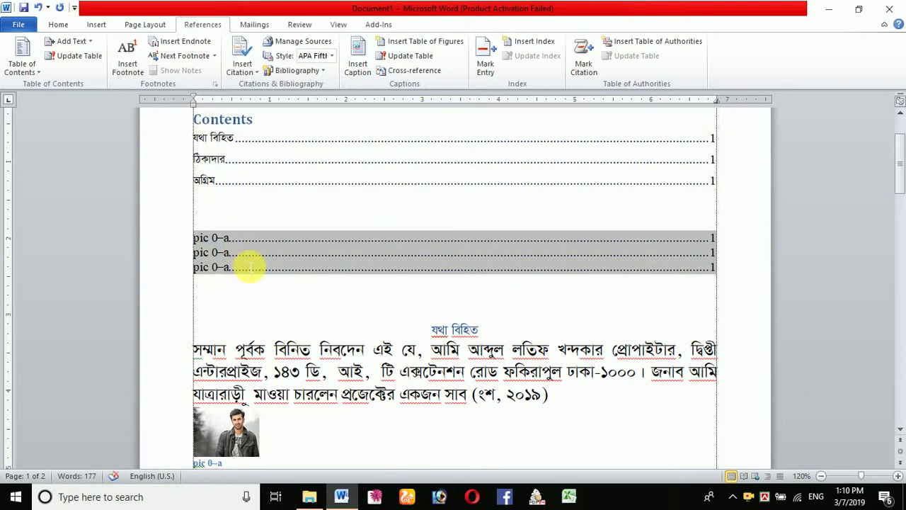
pyautogui.scroll(-10, 249, 267)
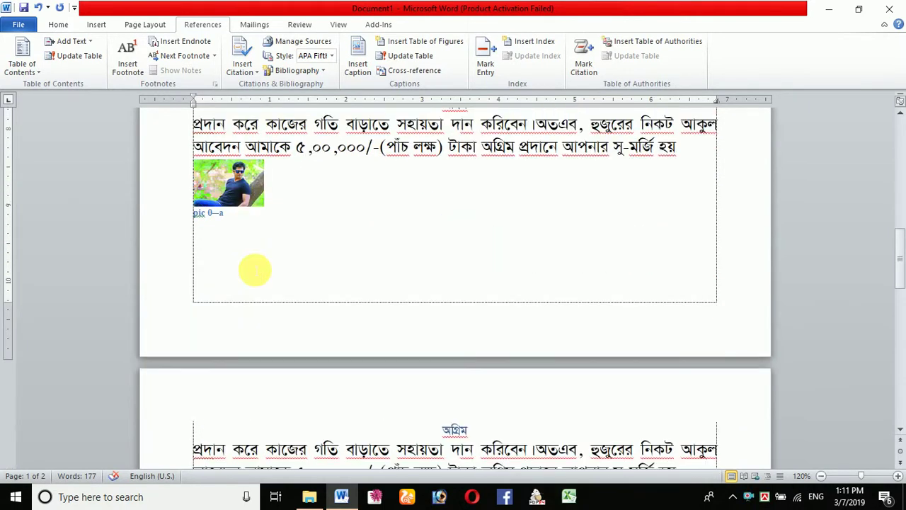
pyautogui.scroll(10, 255, 269)
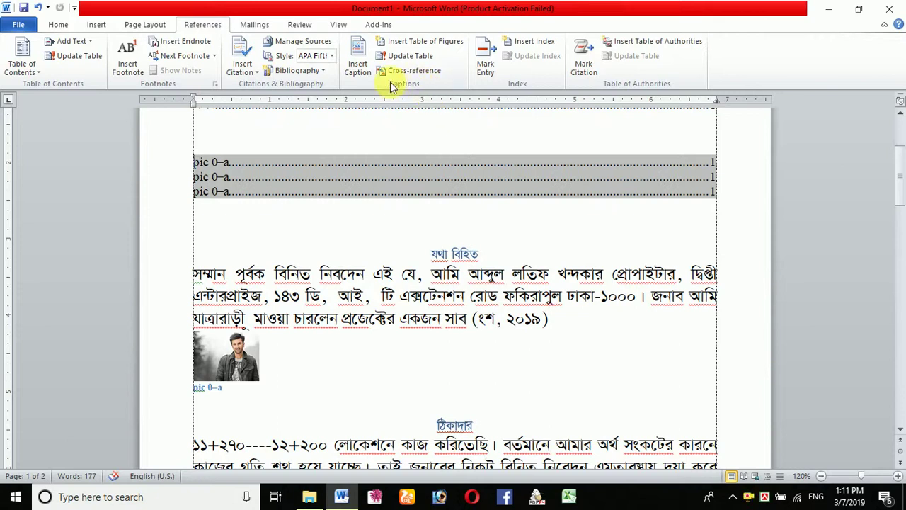
# - Close Word, saving the letter as Contents in Documents
pyautogui.click(894, 8)
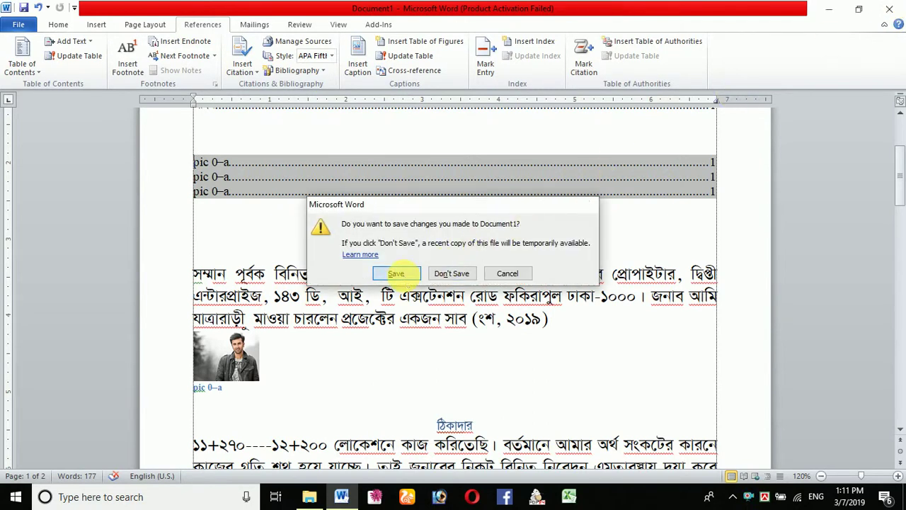
pyautogui.click(396, 274)
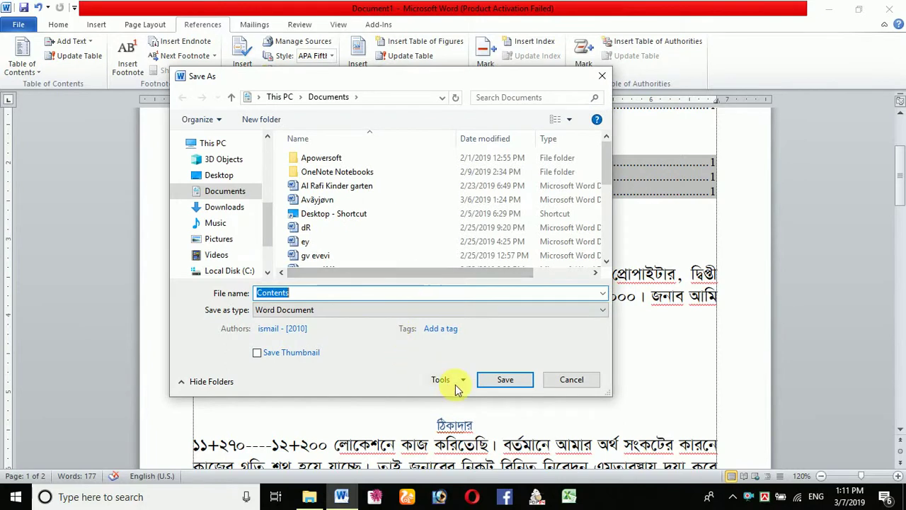
pyautogui.click(497, 379)
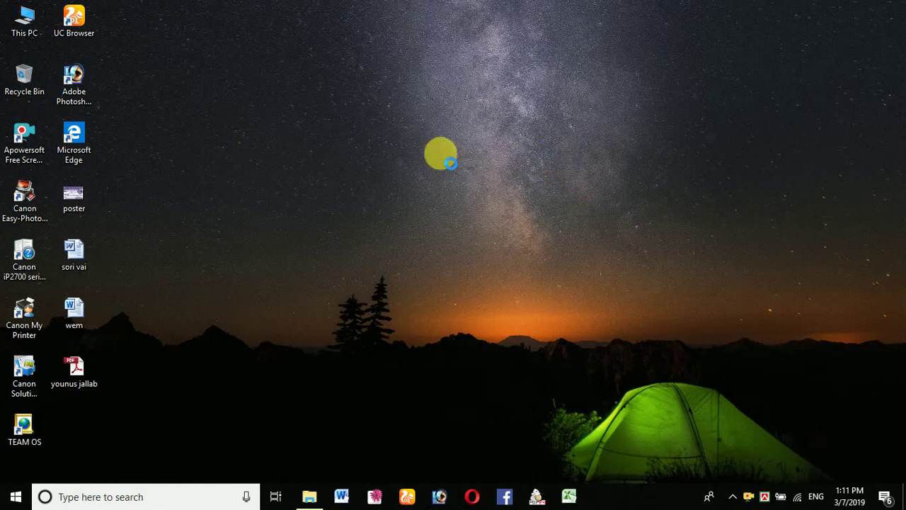
# - Show the desktop's context menu by right-clicking an empty area
pyautogui.rightClick(440, 153)
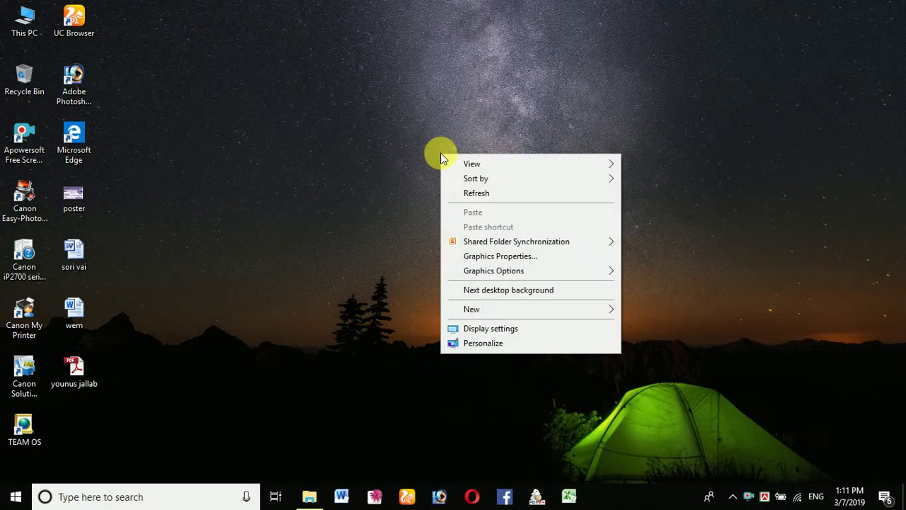